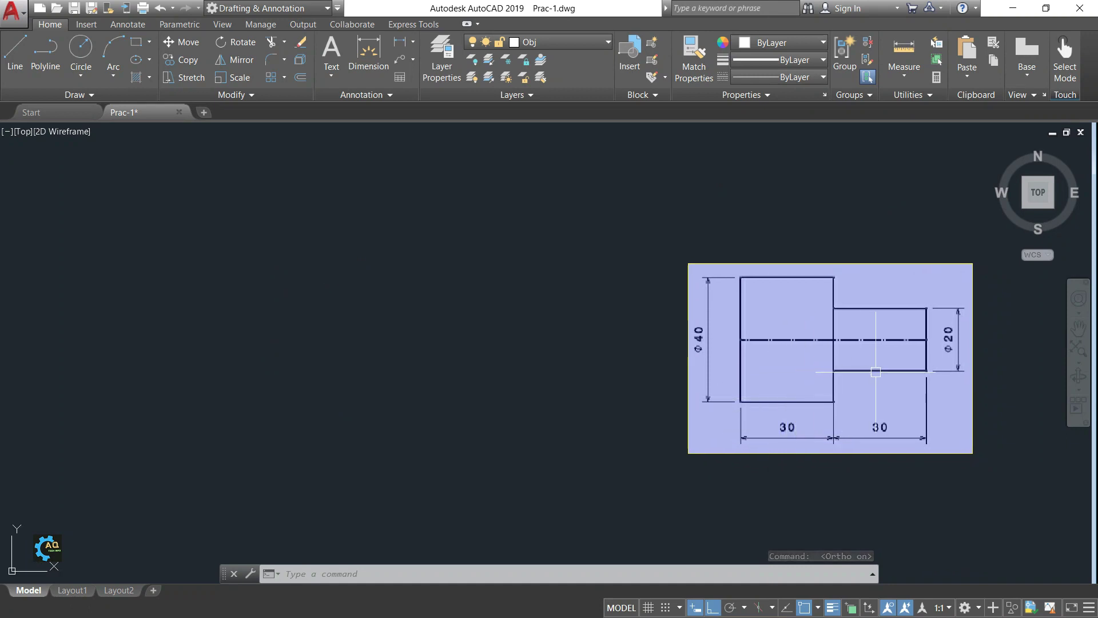
Draw a closed rectangle with 40-unit vertical and 30-unit horizontal sides left of the reference drawing
{"action": "scroll", "coordinate": [808, 339], "scroll_direction": "up", "scroll_amount": 2}
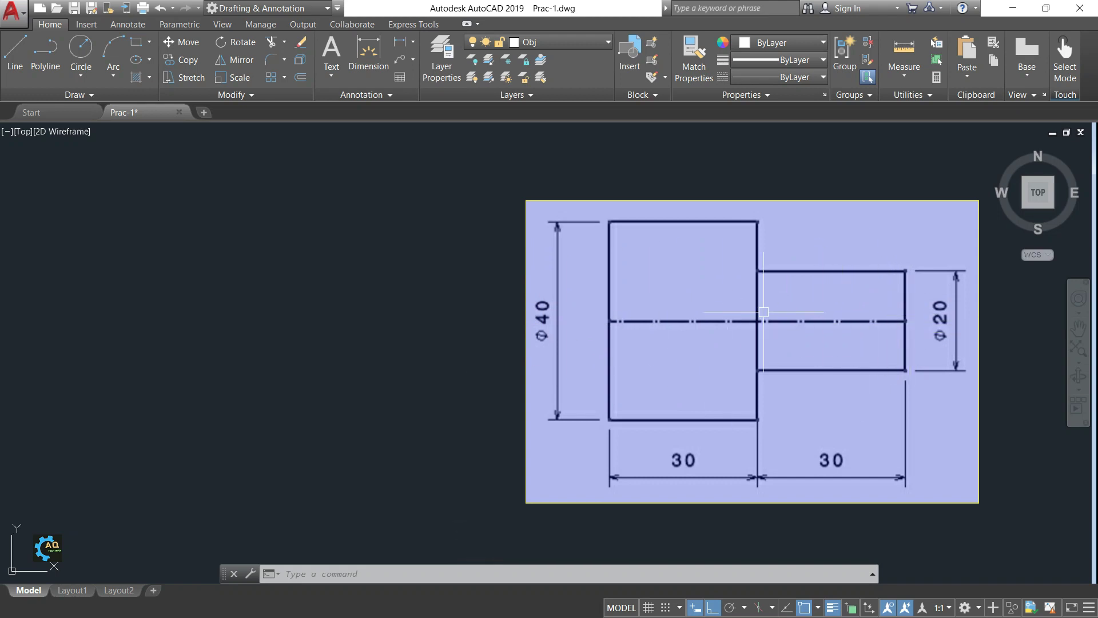
{"action": "mouse_move", "coordinate": [659, 345]}
{"action": "middle_mouse_down"}
{"action": "mouse_move", "coordinate": [701, 334]}
{"action": "mouse_move", "coordinate": [689, 348]}
{"action": "middle_mouse_up"}
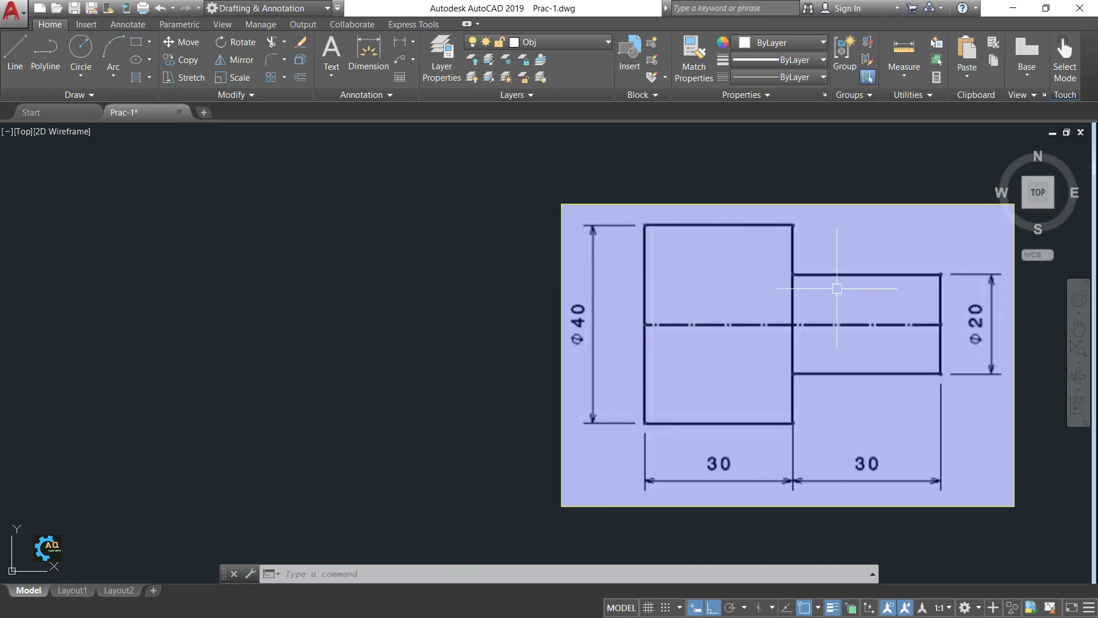
{"action": "middle_click_drag", "start_coordinate": [838, 297], "coordinate": [807, 300]}
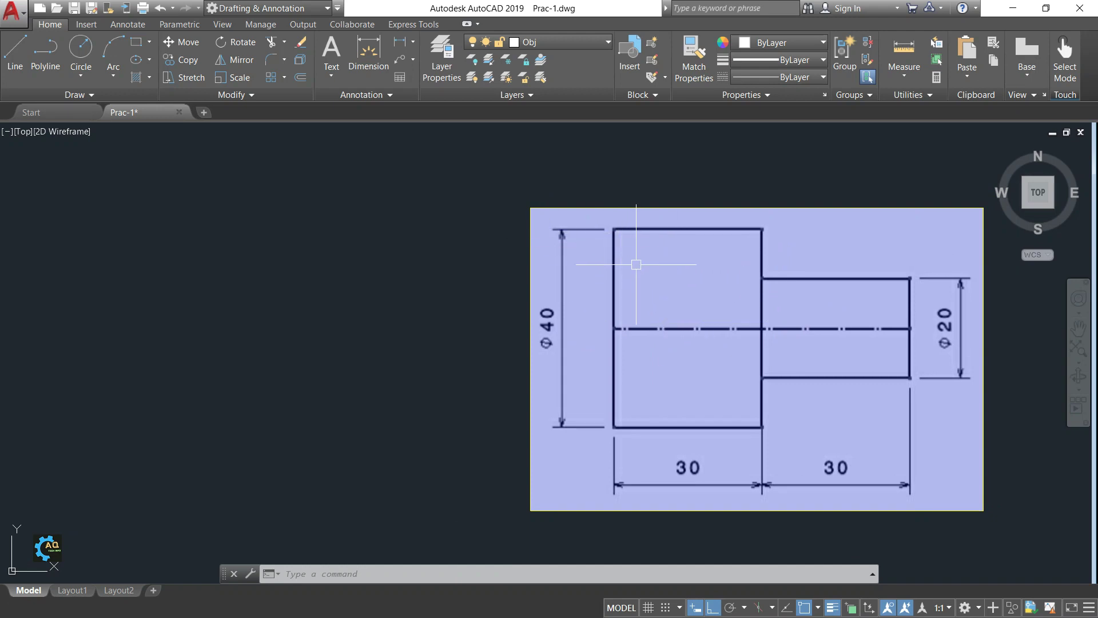
{"action": "middle_click_drag", "start_coordinate": [680, 298], "coordinate": [724, 299]}
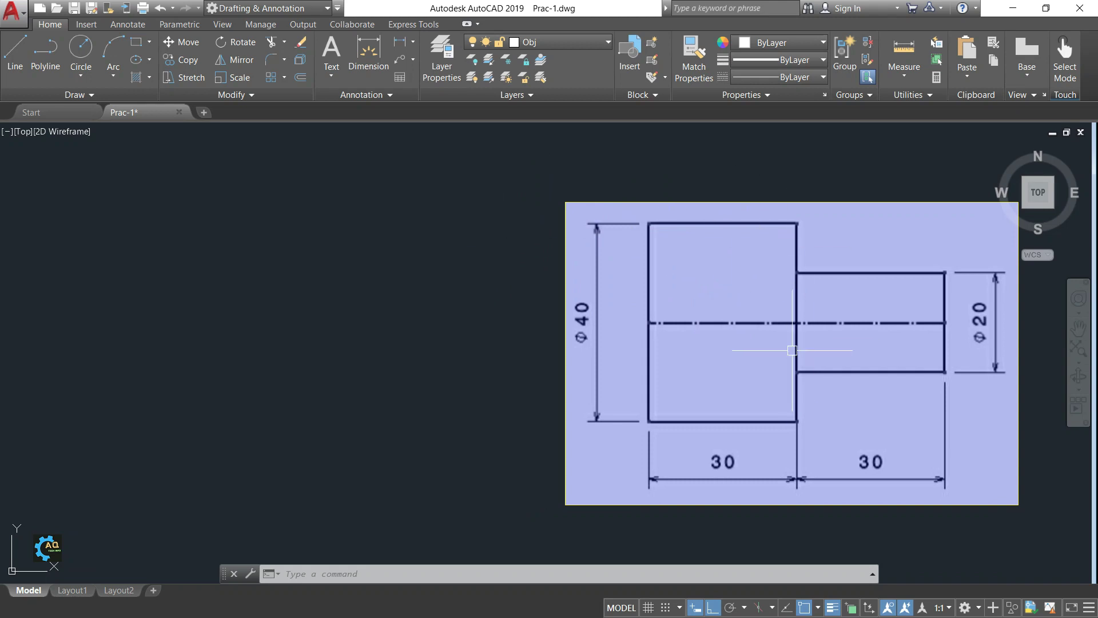
{"action": "middle_click_drag", "start_coordinate": [875, 274], "coordinate": [804, 297]}
{"action": "middle_click_drag", "start_coordinate": [716, 323], "coordinate": [787, 297]}
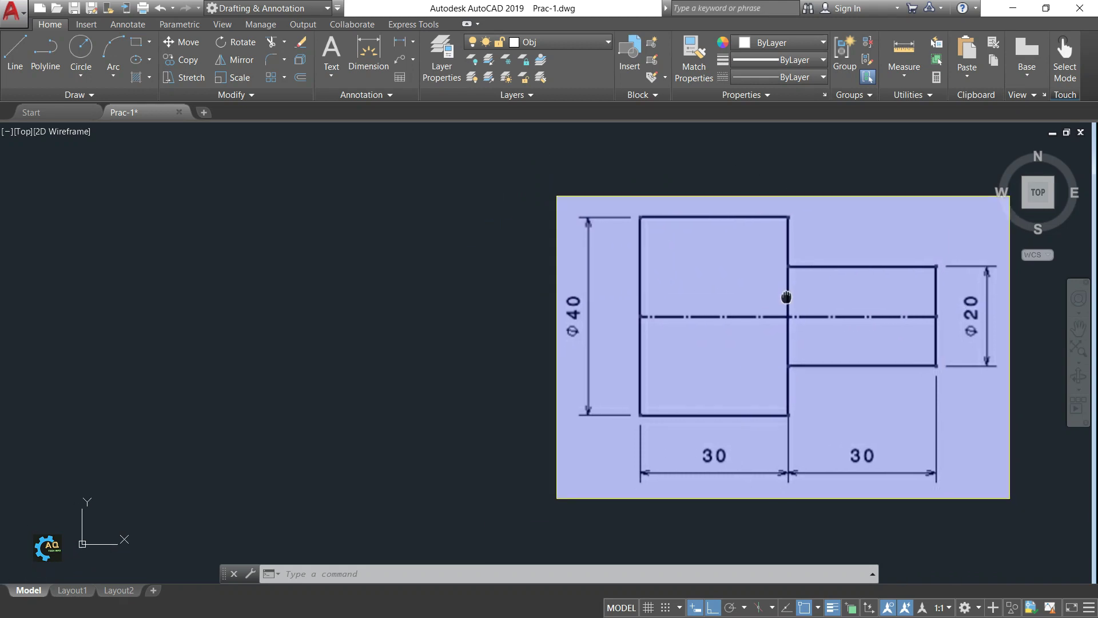
{"action": "middle_click_drag", "start_coordinate": [716, 307], "coordinate": [763, 281]}
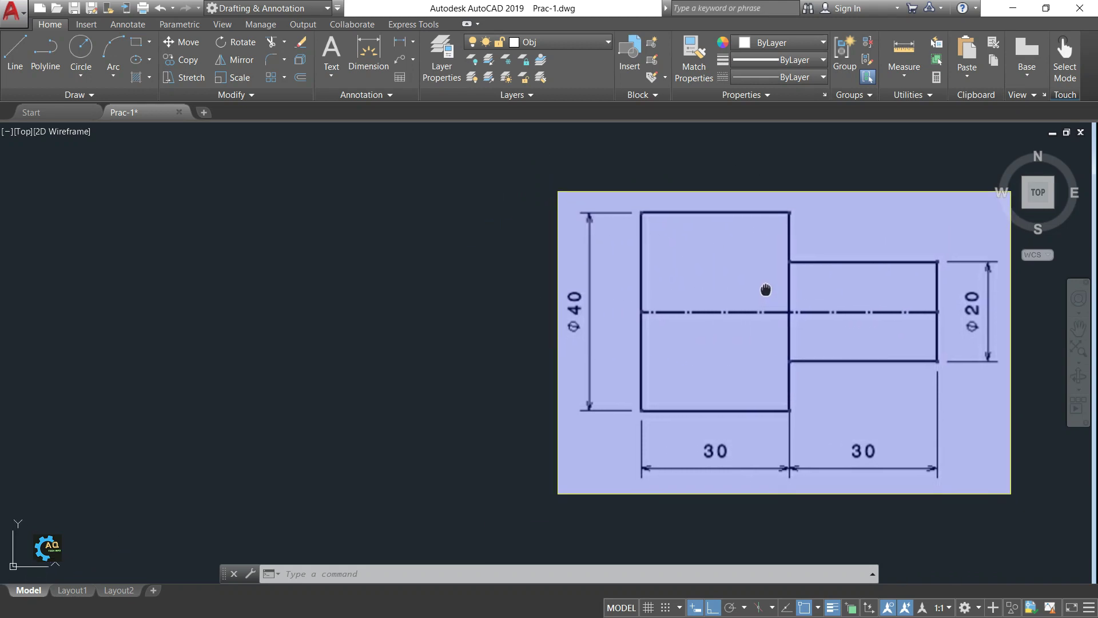
{"action": "middle_click_drag", "start_coordinate": [909, 284], "coordinate": [886, 286]}
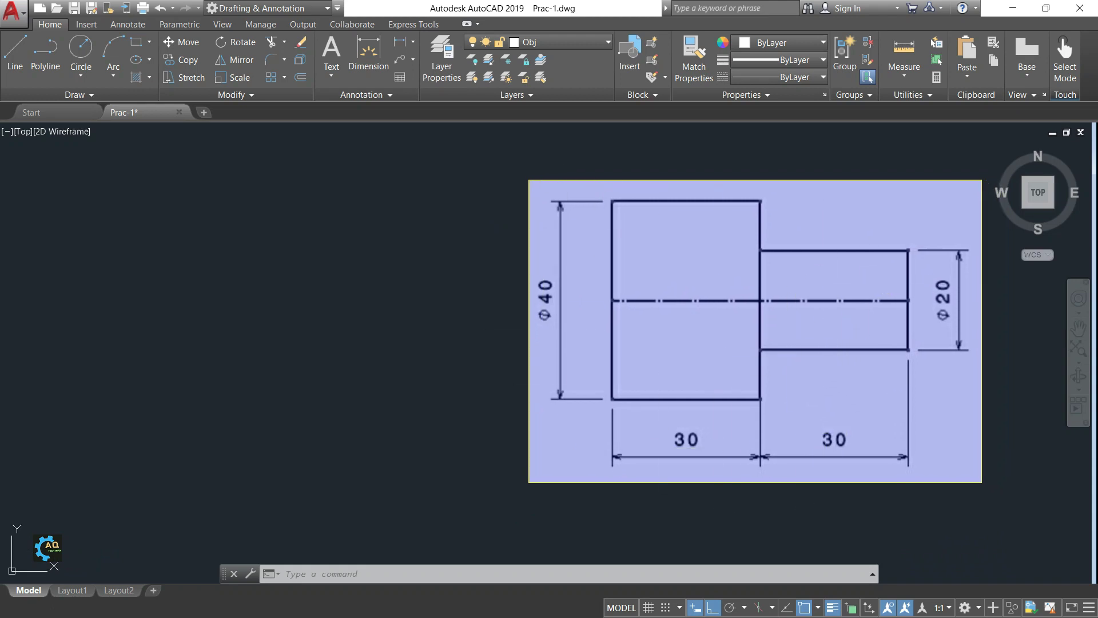
{"action": "middle_click_drag", "start_coordinate": [783, 335], "coordinate": [779, 318]}
{"action": "middle_click_drag", "start_coordinate": [650, 316], "coordinate": [681, 319]}
{"action": "middle_click_drag", "start_coordinate": [308, 229], "coordinate": [371, 231]}
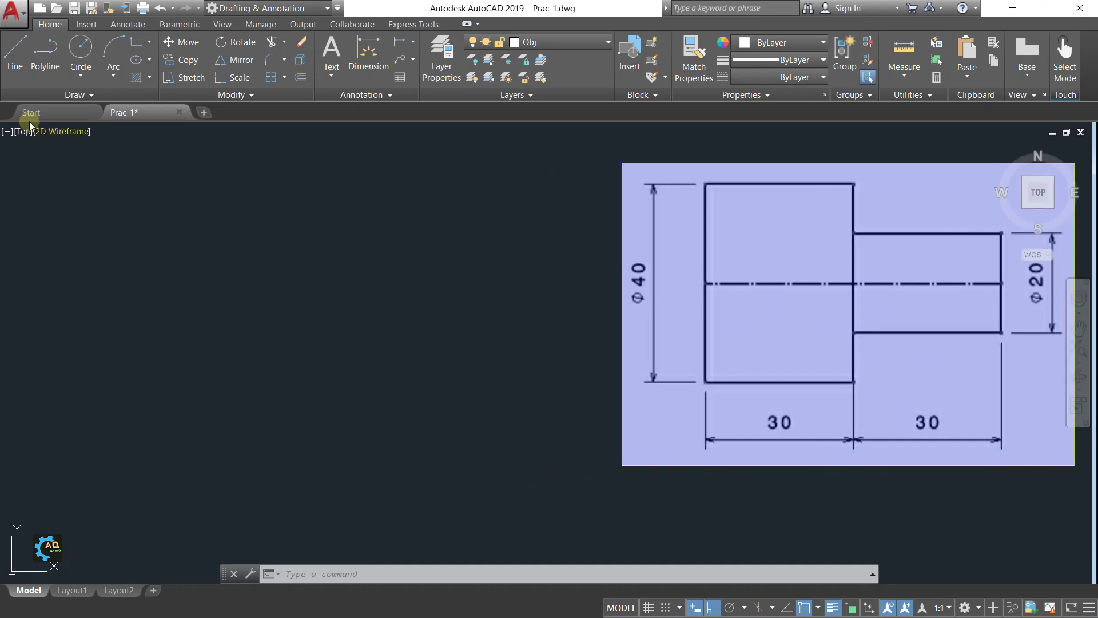
{"action": "left_click", "coordinate": [15, 55]}
{"action": "left_click", "coordinate": [177, 200]}
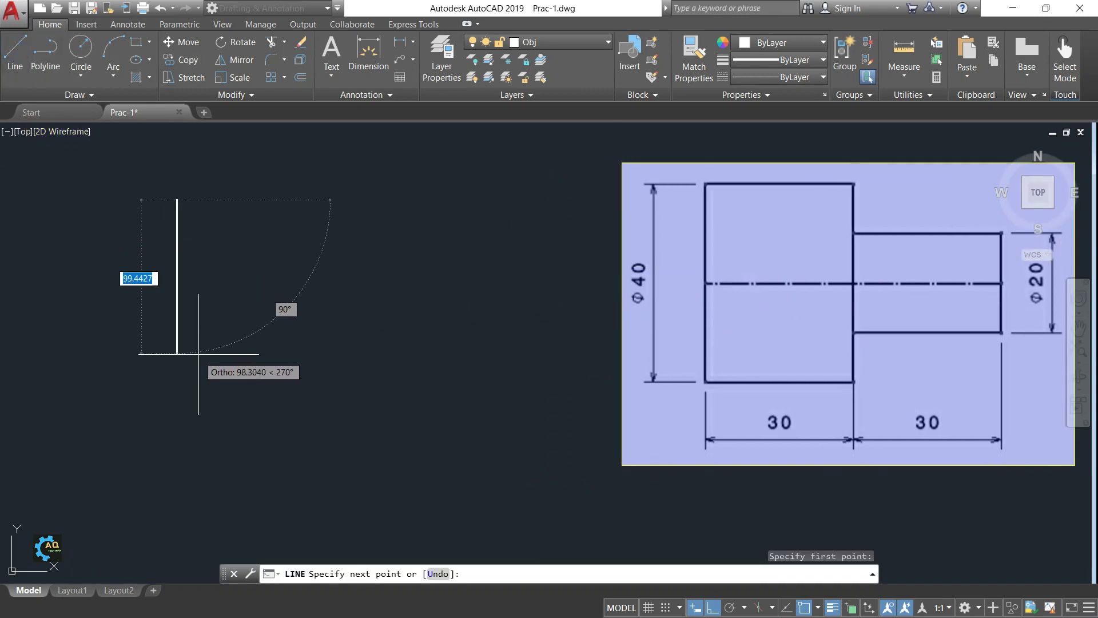
{"action": "type", "text": "40"}
{"action": "key", "text": "Return"}
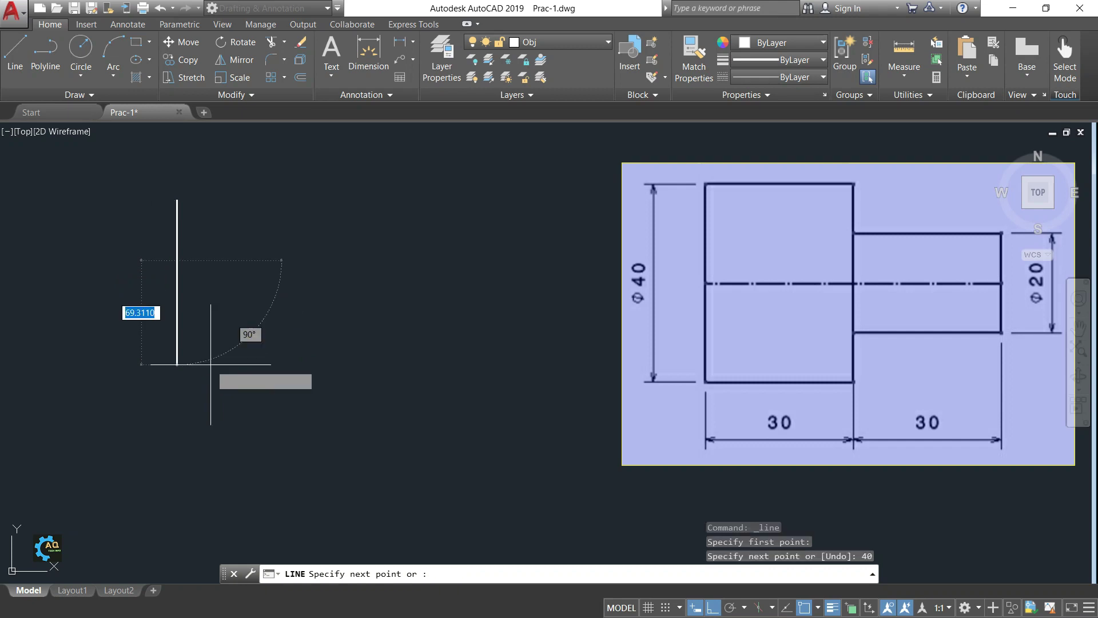
{"action": "type", "text": "30"}
{"action": "key", "text": "Return"}
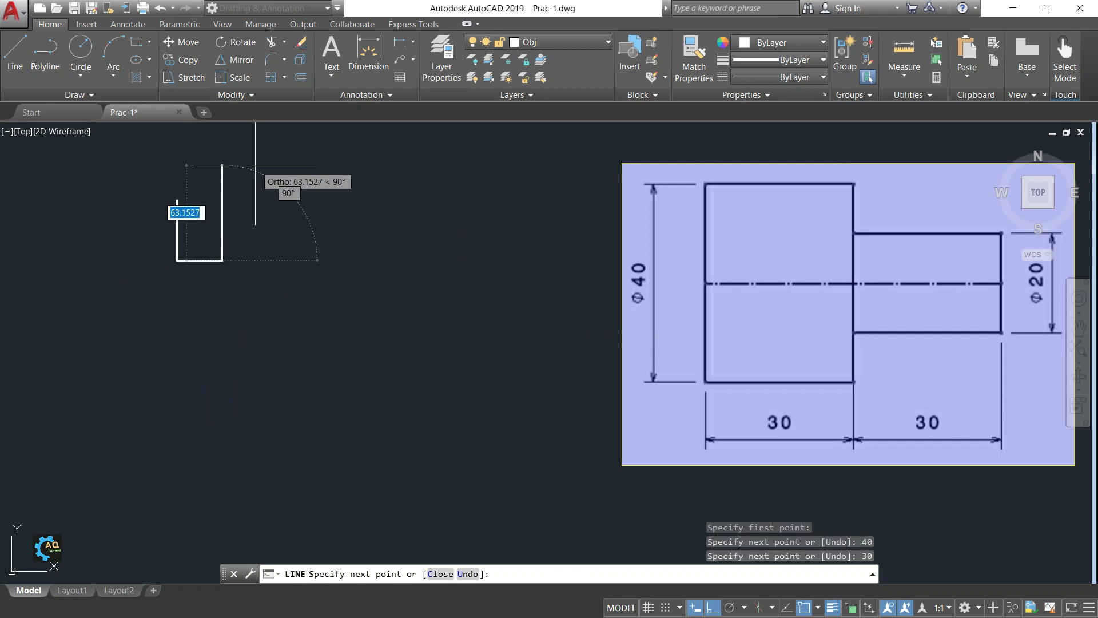
{"action": "type", "text": "40"}
{"action": "key", "text": "Return"}
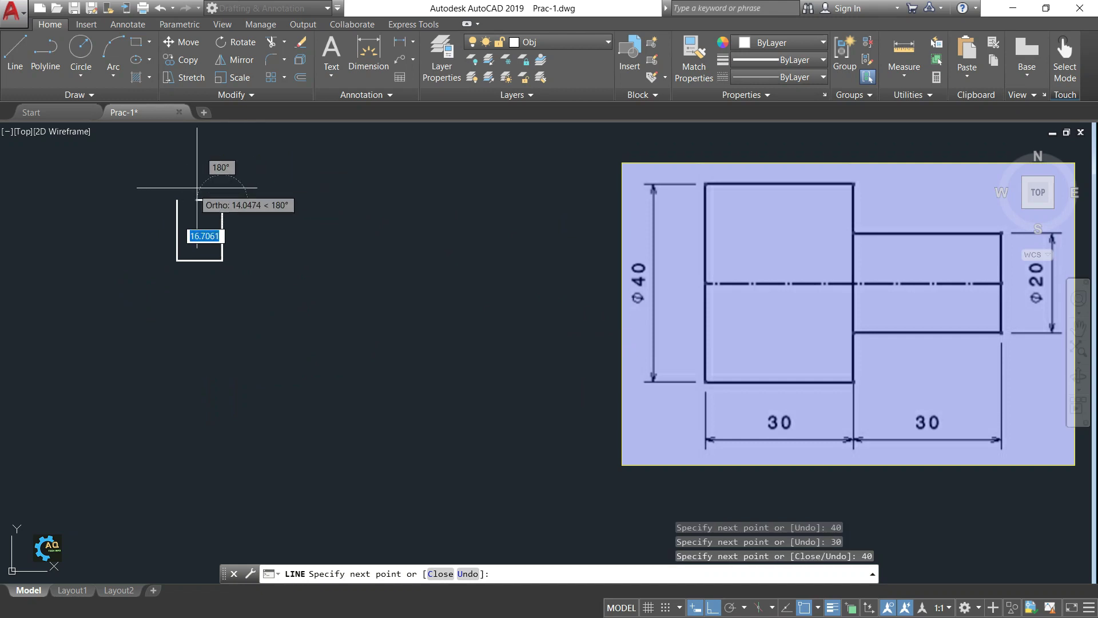
{"action": "left_click", "coordinate": [177, 200]}
{"action": "key", "text": "Escape"}
{"action": "key", "text": "Escape"}
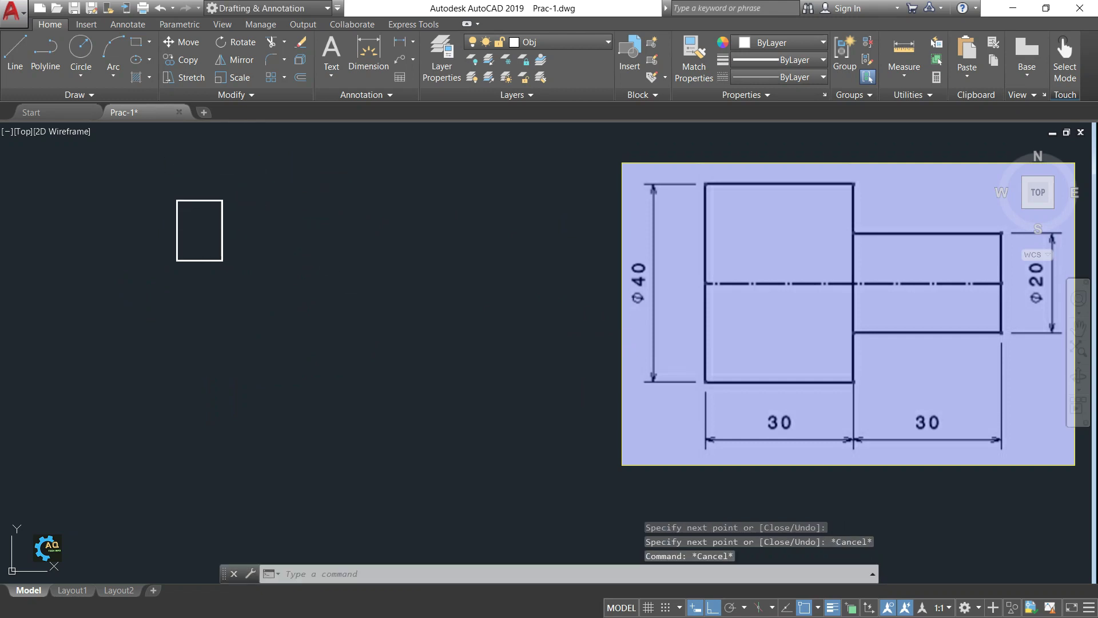
Draw a horizontal centre line from the left side's midpoint past the rectangle; set offset distance 10
{"action": "type", "text": "l"}
{"action": "key", "text": "Return"}
{"action": "left_click", "coordinate": [177, 231]}
{"action": "left_click", "coordinate": [342, 233]}
{"action": "key", "text": "Escape"}
{"action": "key", "text": "Escape"}
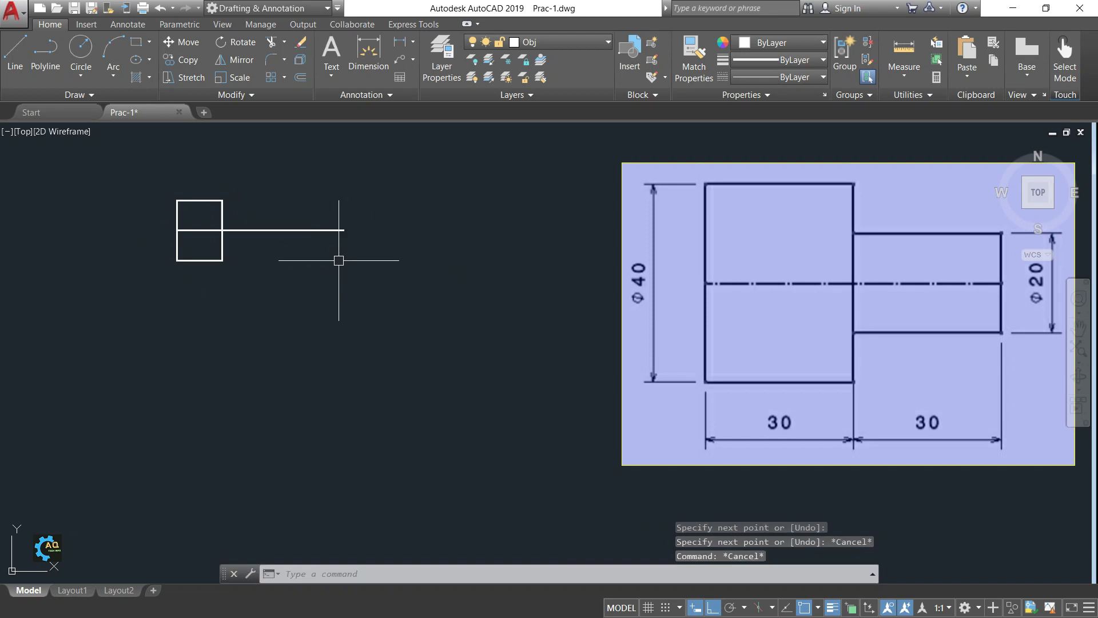
{"action": "type", "text": "o"}
{"action": "key", "text": "Return"}
{"action": "key", "text": "Return"}
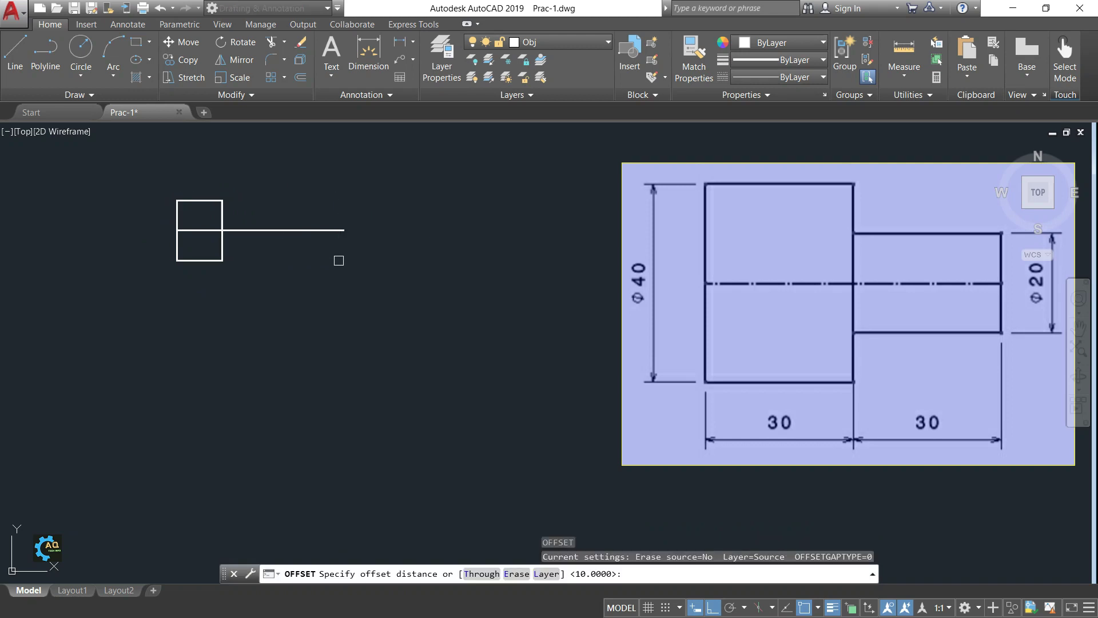
Offset the centre line 10 units above and 10 units below
{"action": "left_click", "coordinate": [286, 230]}
{"action": "left_click", "coordinate": [288, 195]}
{"action": "left_click", "coordinate": [269, 230]}
{"action": "left_click", "coordinate": [251, 263]}
{"action": "key", "text": "Escape"}
Make a 30-unit offset of the upper line, then erase that stray line
{"action": "type", "text": "o"}
{"action": "key", "text": "Return"}
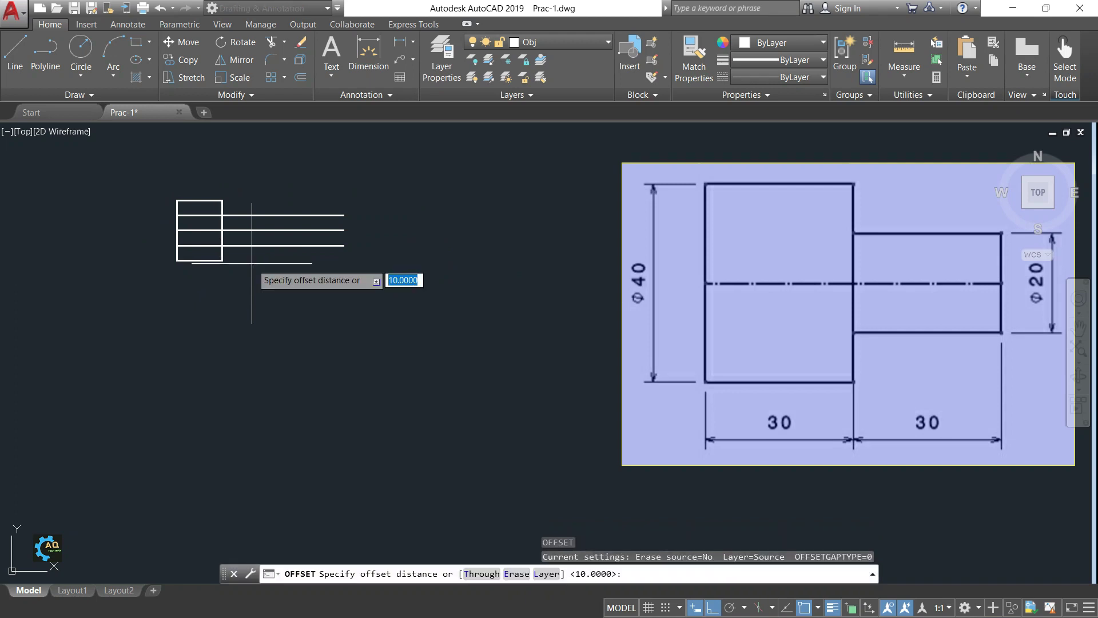
{"action": "type", "text": "30"}
{"action": "key", "text": "Return"}
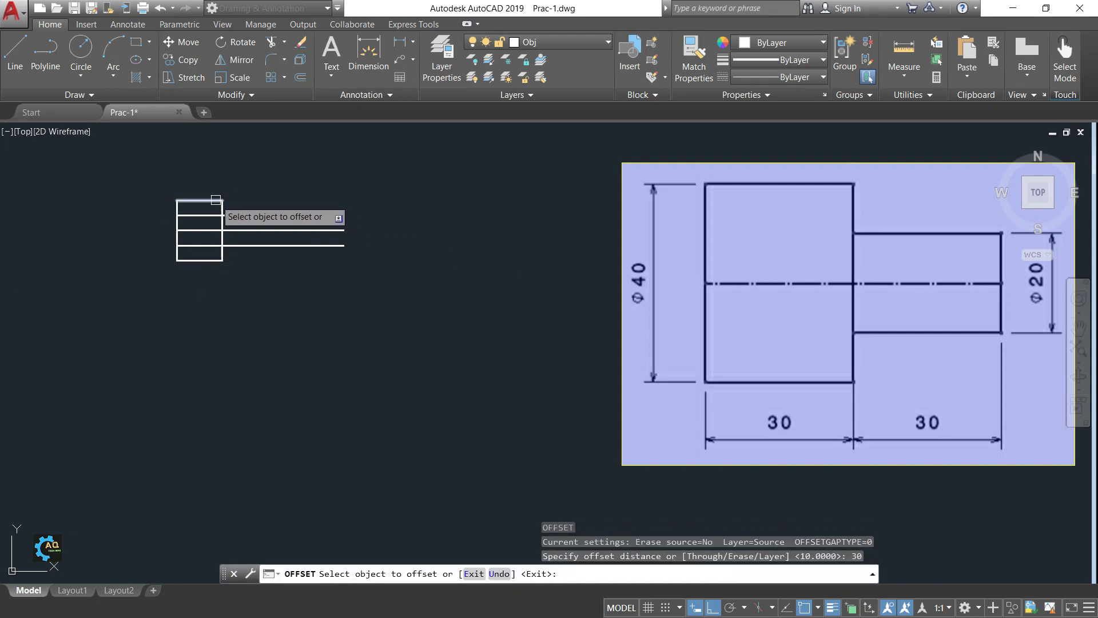
{"action": "left_click", "coordinate": [226, 215]}
{"action": "left_click", "coordinate": [304, 210]}
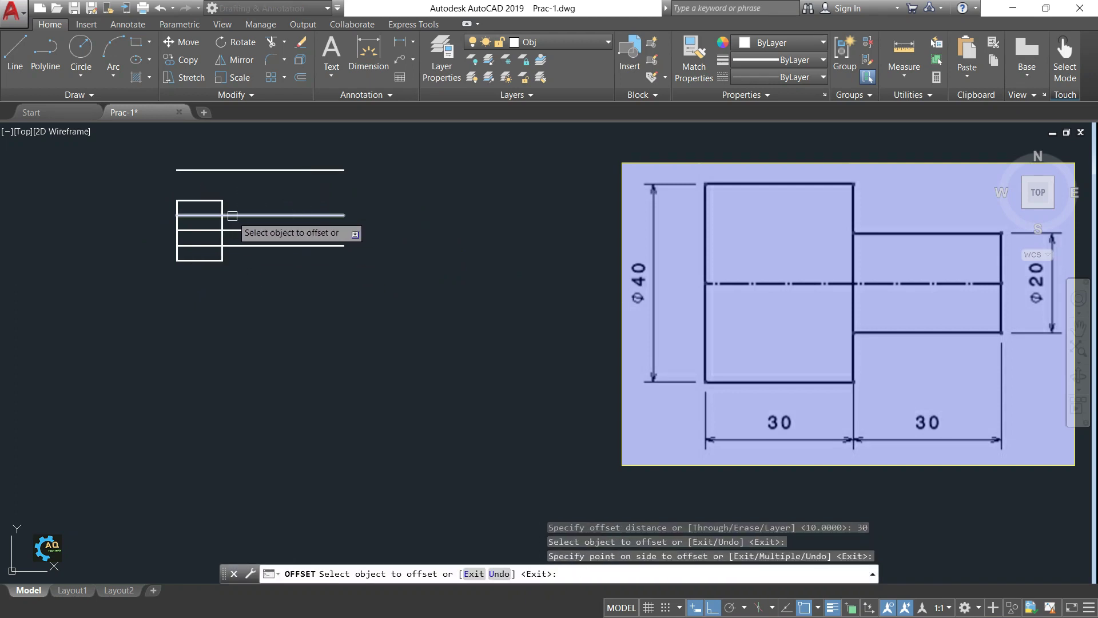
{"action": "key", "text": "Escape"}
{"action": "left_click_drag", "start_coordinate": [294, 161], "coordinate": [229, 188]}
{"action": "key", "text": "Delete"}
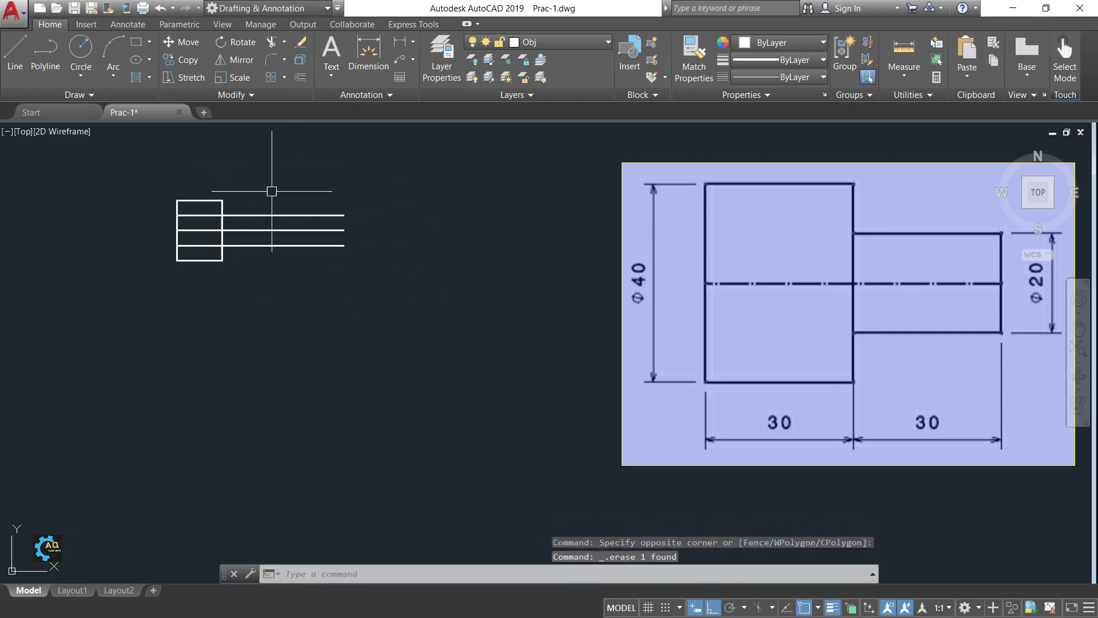
Offset the rectangle's right edge 30 units to the right
{"action": "scroll", "coordinate": [266, 194], "scroll_direction": "up", "scroll_amount": 2}
{"action": "middle_click_drag", "start_coordinate": [228, 206], "coordinate": [244, 219]}
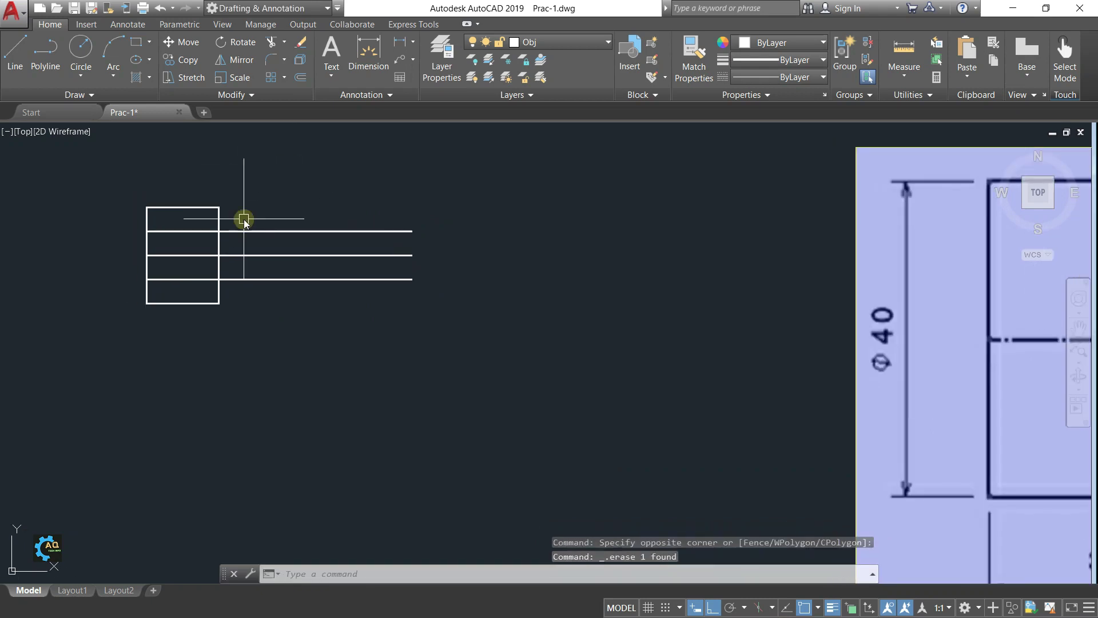
{"action": "type", "text": "o"}
{"action": "key", "text": "Return"}
{"action": "key", "text": "Return"}
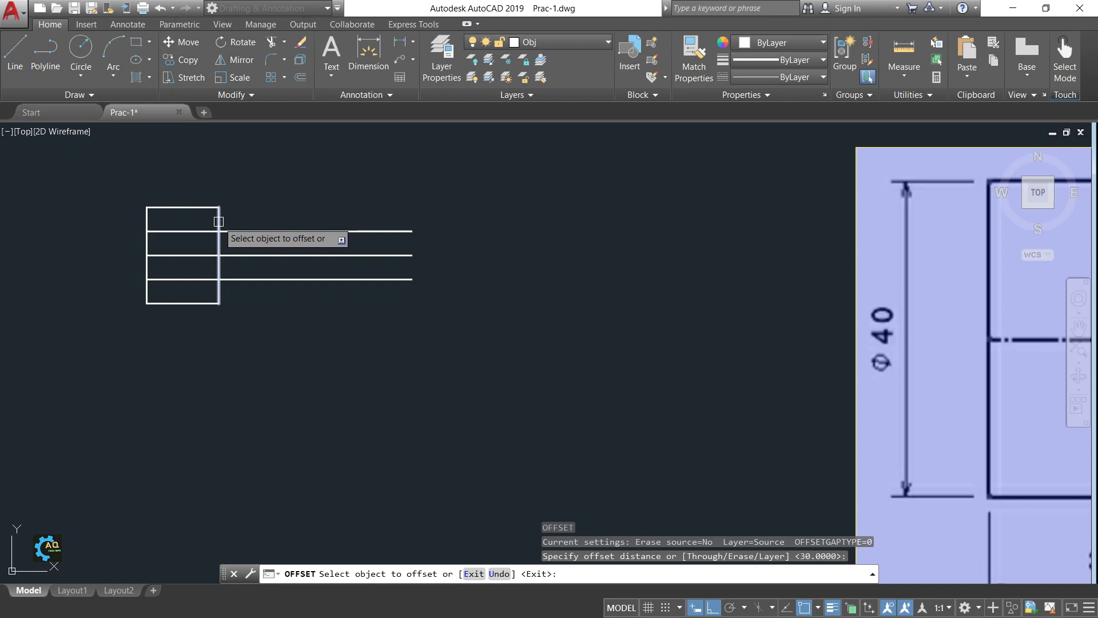
{"action": "left_click", "coordinate": [218, 221]}
{"action": "left_click", "coordinate": [312, 229]}
{"action": "key", "text": "Escape"}
{"action": "scroll", "coordinate": [321, 255], "scroll_direction": "up", "scroll_amount": 2}
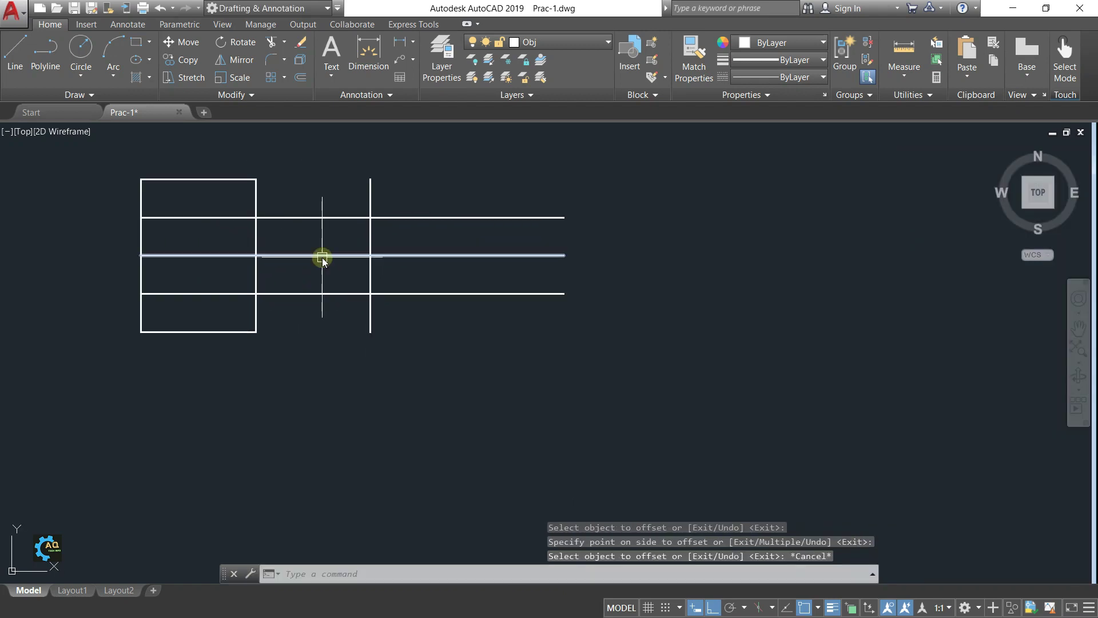
{"action": "type", "text": "f"}
{"action": "key", "text": "Return"}
Fillet the small step's corners closed with radius 0 and Trim mode on
{"action": "type", "text": "r"}
{"action": "key", "text": "Return"}
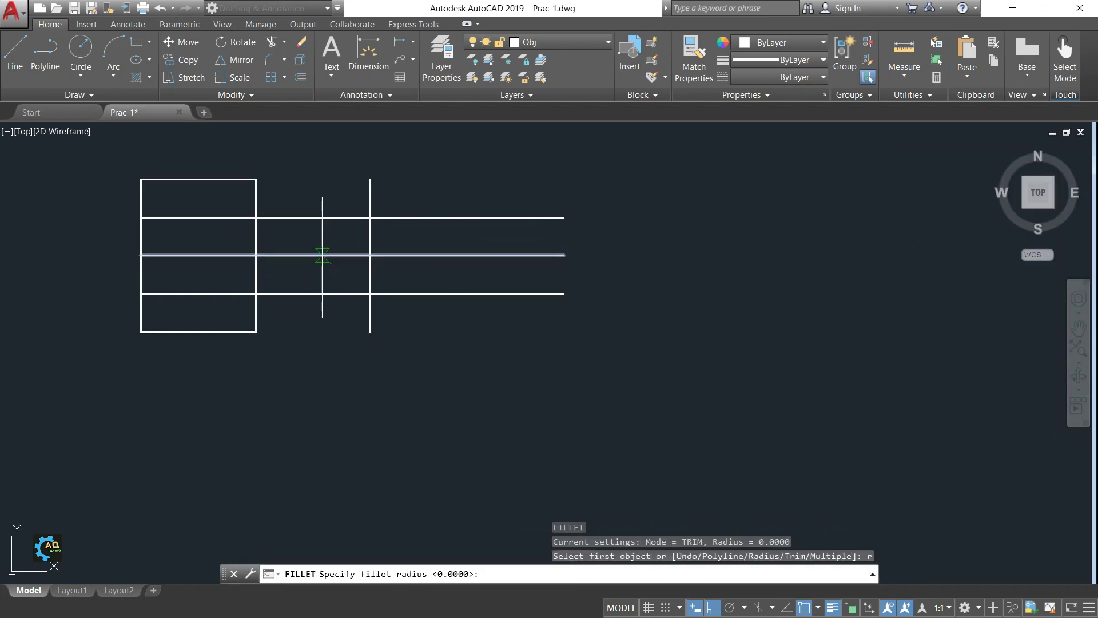
{"action": "key", "text": "Return"}
{"action": "type", "text": "T"}
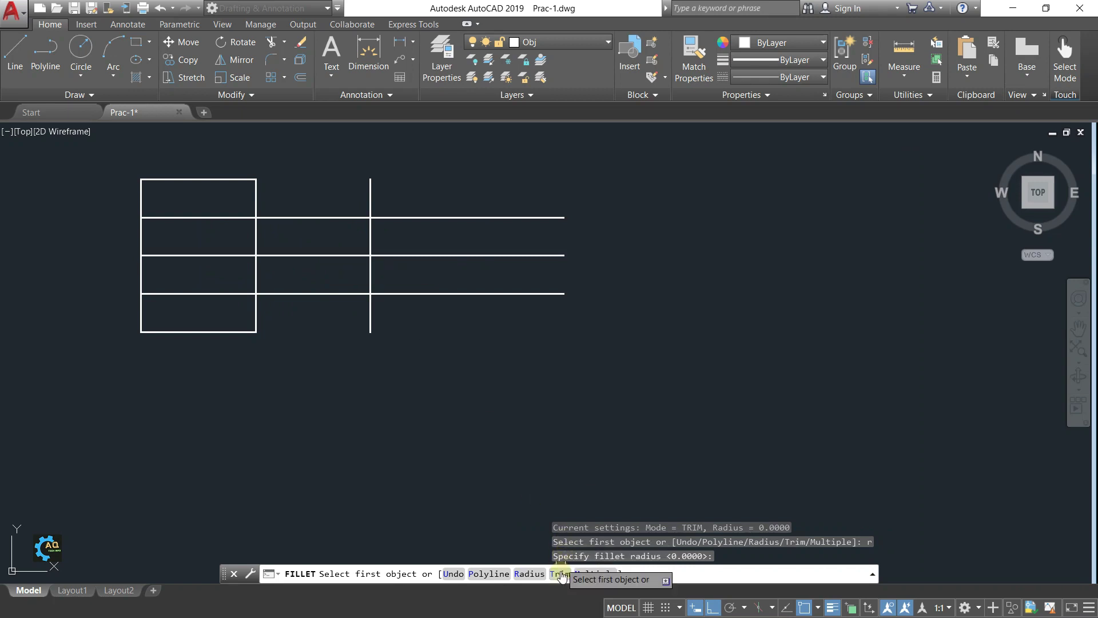
{"action": "key", "text": "Return"}
{"action": "left_click", "coordinate": [632, 569]}
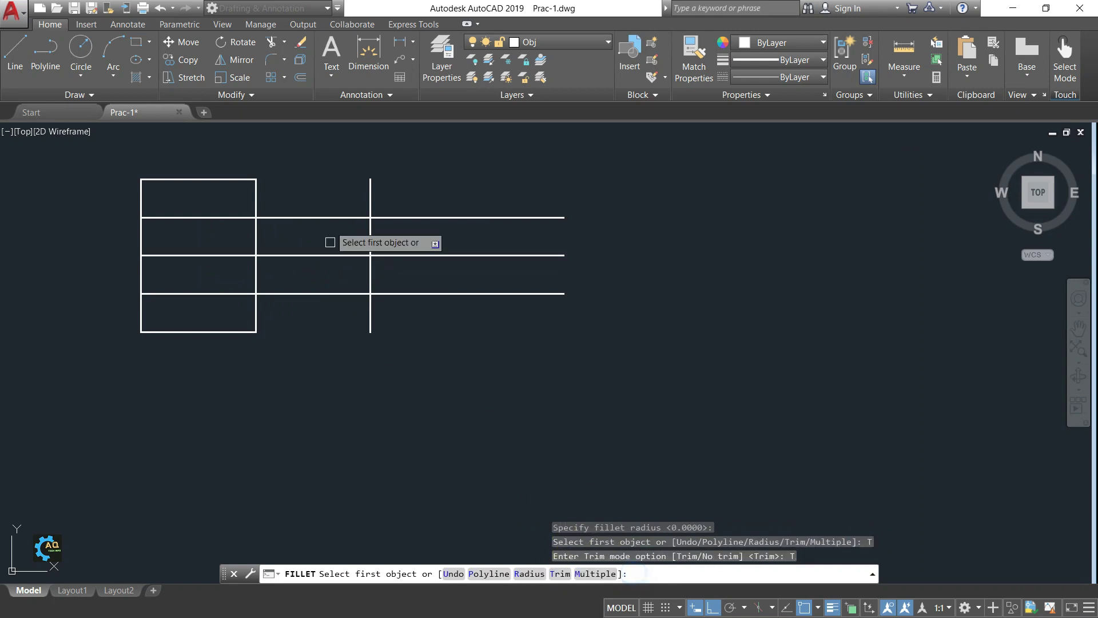
{"action": "left_click", "coordinate": [334, 217]}
{"action": "left_click", "coordinate": [370, 309]}
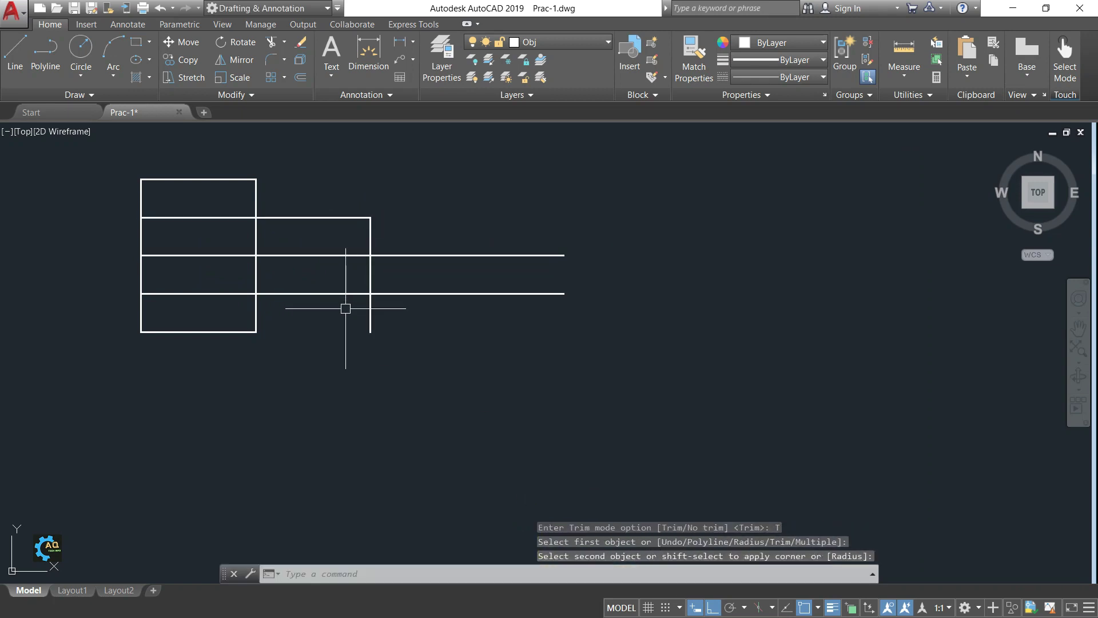
{"action": "key", "text": "Return"}
{"action": "left_click", "coordinate": [363, 293]}
{"action": "key", "text": "Escape"}
Trim the two extra segments inside the large rectangle and grab the centre line's grip
{"action": "middle_click_drag", "start_coordinate": [386, 303], "coordinate": [581, 312]}
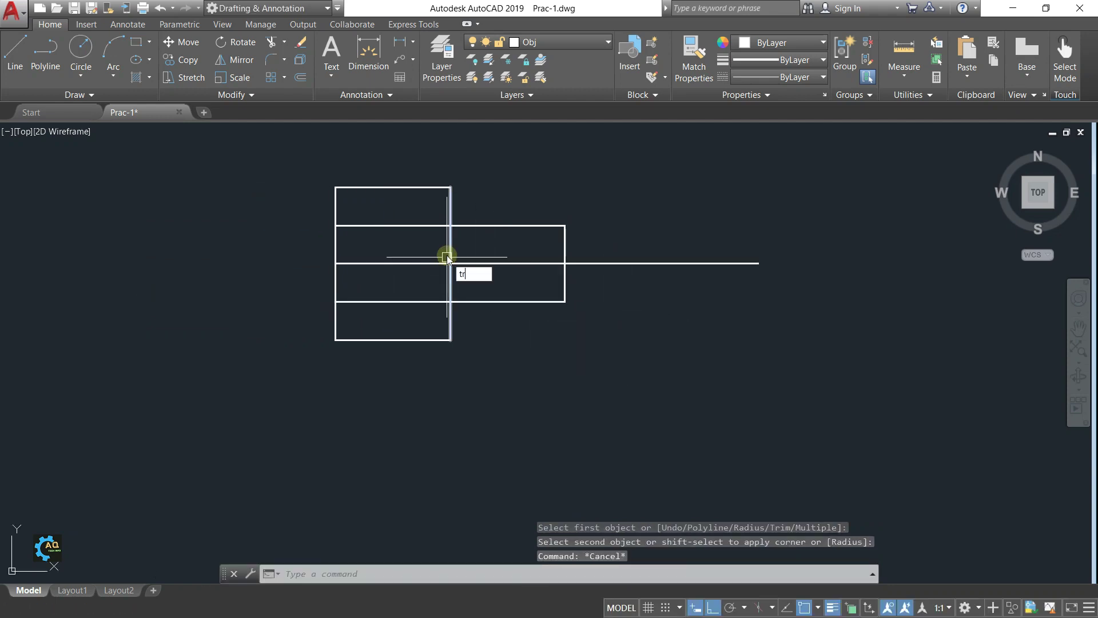
{"action": "key", "text": "Return"}
{"action": "key", "text": "Return"}
{"action": "left_click", "coordinate": [441, 226]}
{"action": "left_click", "coordinate": [426, 302]}
{"action": "key", "text": "Escape"}
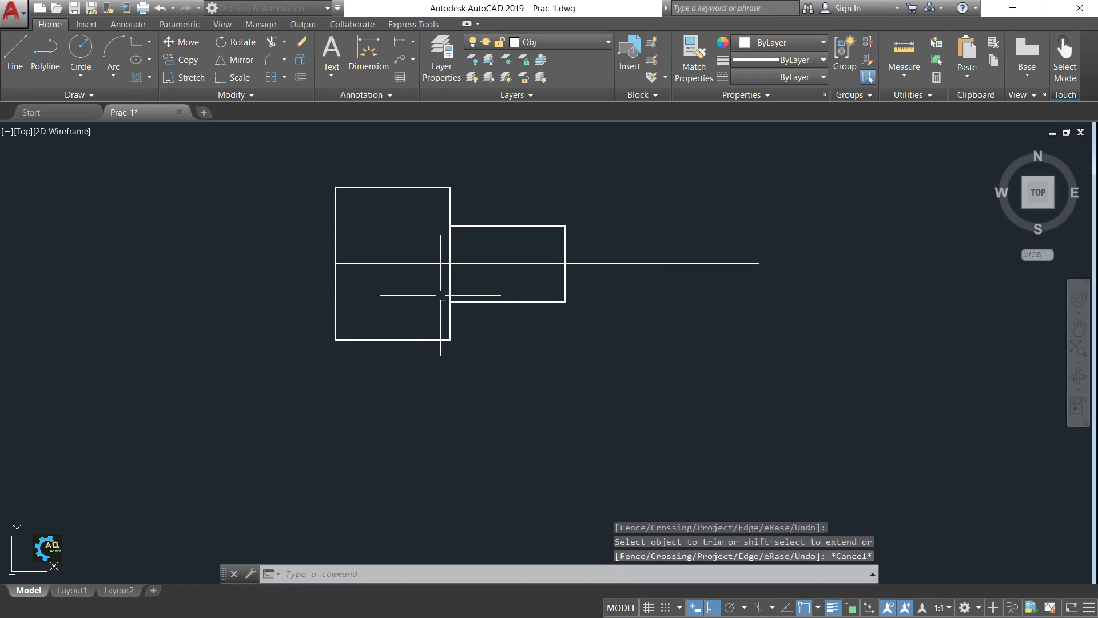
{"action": "left_click", "coordinate": [498, 263]}
{"action": "left_click", "coordinate": [547, 263]}
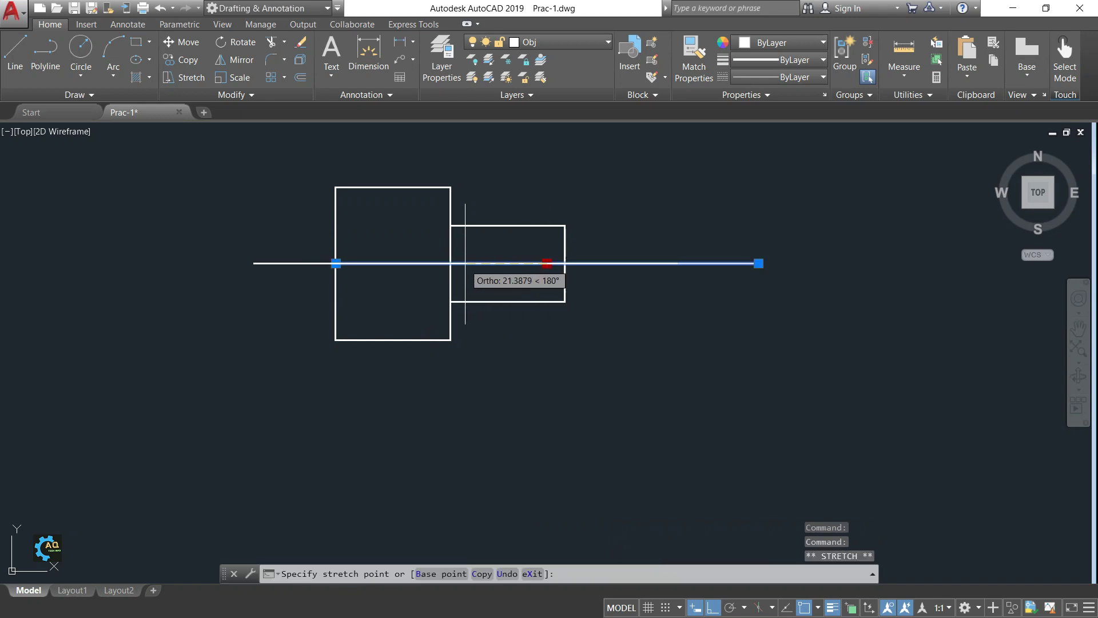
Stretch the axis line left and break off its excess ends on both sides
{"action": "left_click", "coordinate": [449, 263]}
{"action": "key", "text": "Escape"}
{"action": "key", "text": "Escape"}
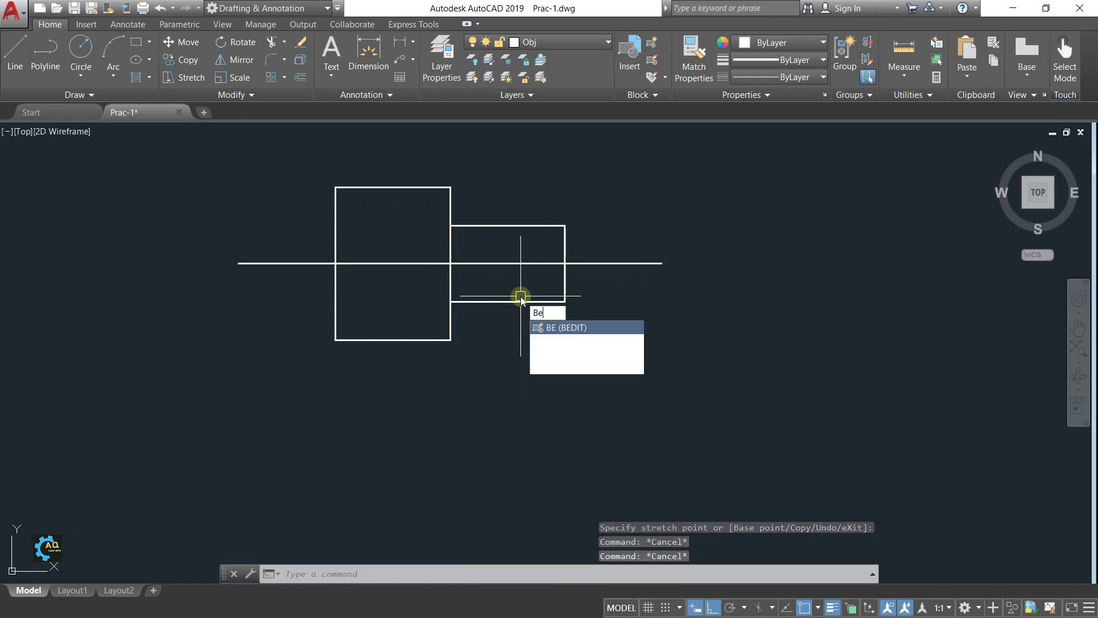
{"action": "key", "text": "Escape"}
{"action": "key", "text": "Return"}
{"action": "left_click", "coordinate": [610, 263]}
{"action": "left_click", "coordinate": [669, 263]}
{"action": "key", "text": "Return"}
{"action": "left_click", "coordinate": [316, 263]}
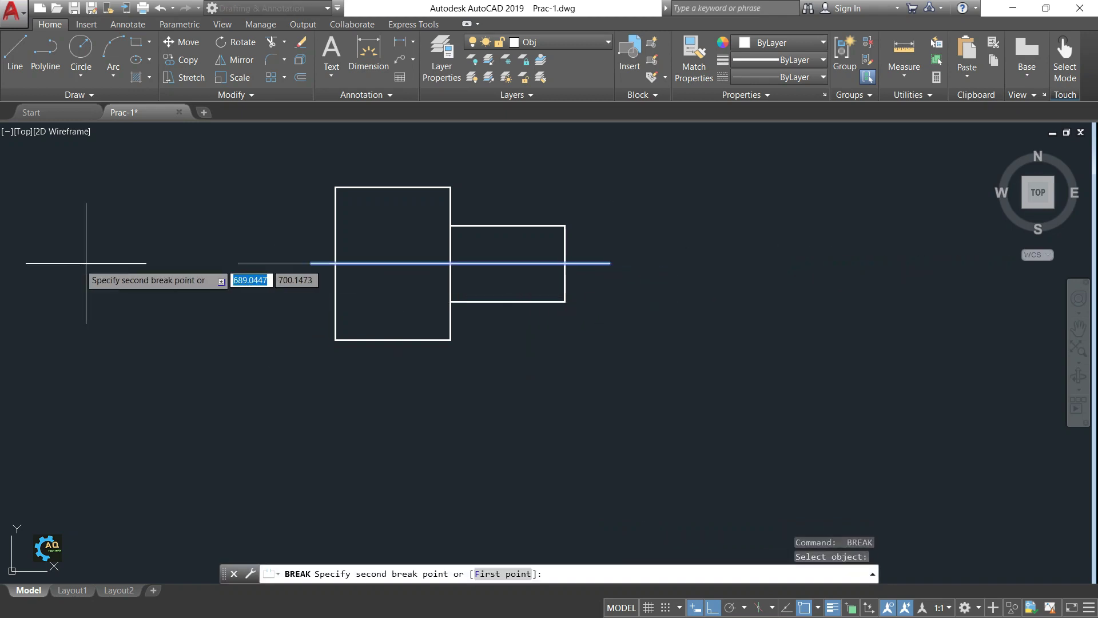
{"action": "left_click", "coordinate": [93, 238]}
{"action": "key", "text": "Escape"}
Put the axis line on the Cen layer with linetype scale 10
{"action": "middle_click_drag", "start_coordinate": [424, 252], "coordinate": [434, 268]}
{"action": "left_click", "coordinate": [432, 279]}
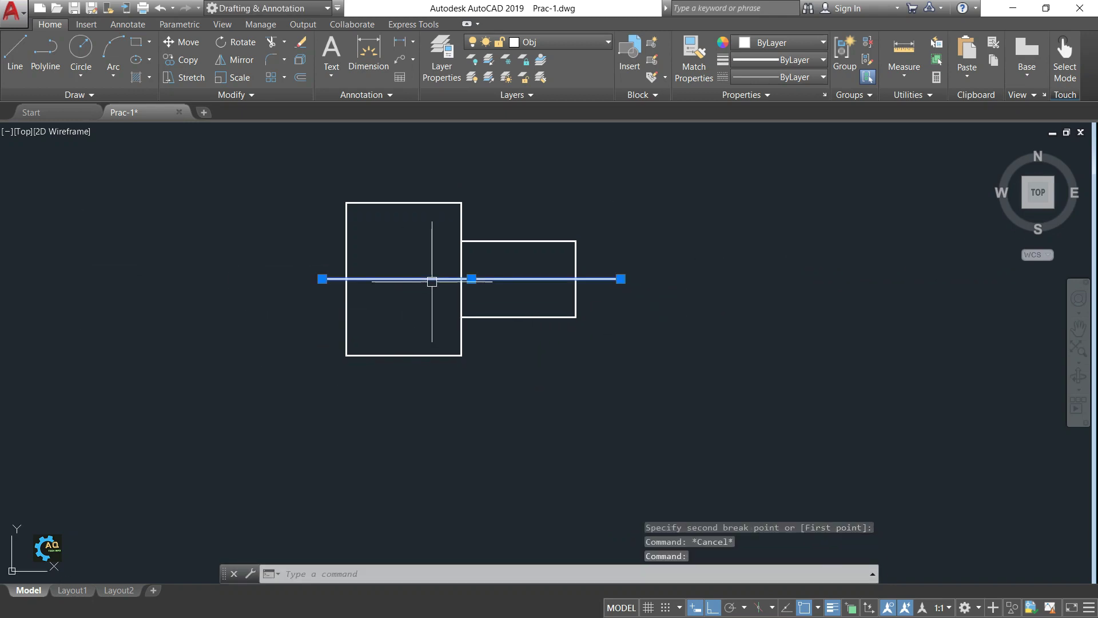
{"action": "left_click", "coordinate": [586, 42]}
{"action": "left_click", "coordinate": [554, 78]}
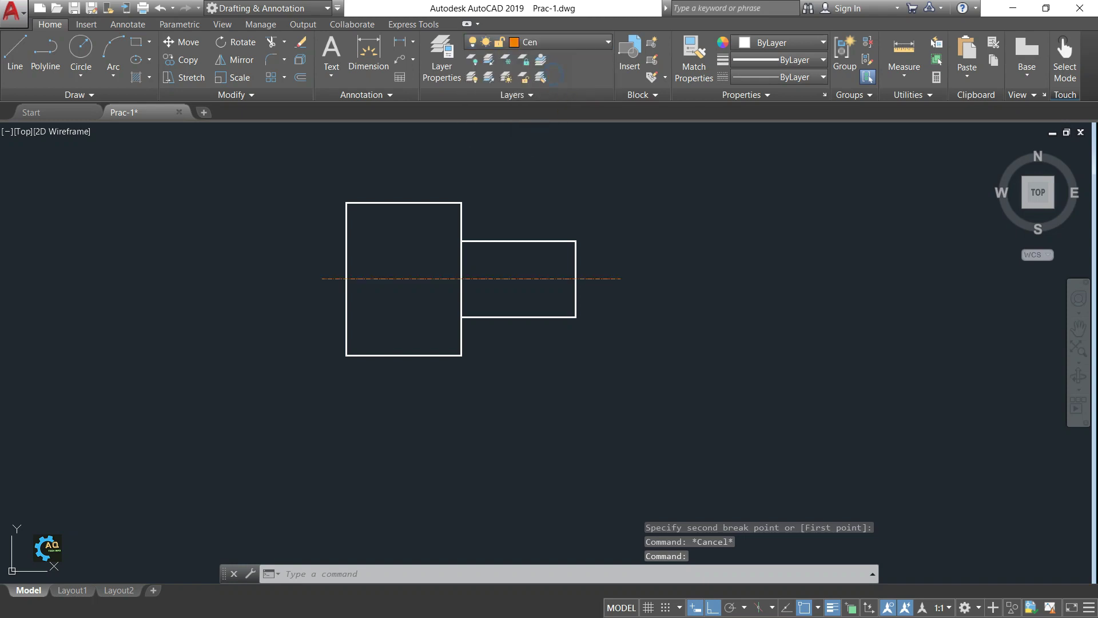
{"action": "right_click", "coordinate": [532, 284]}
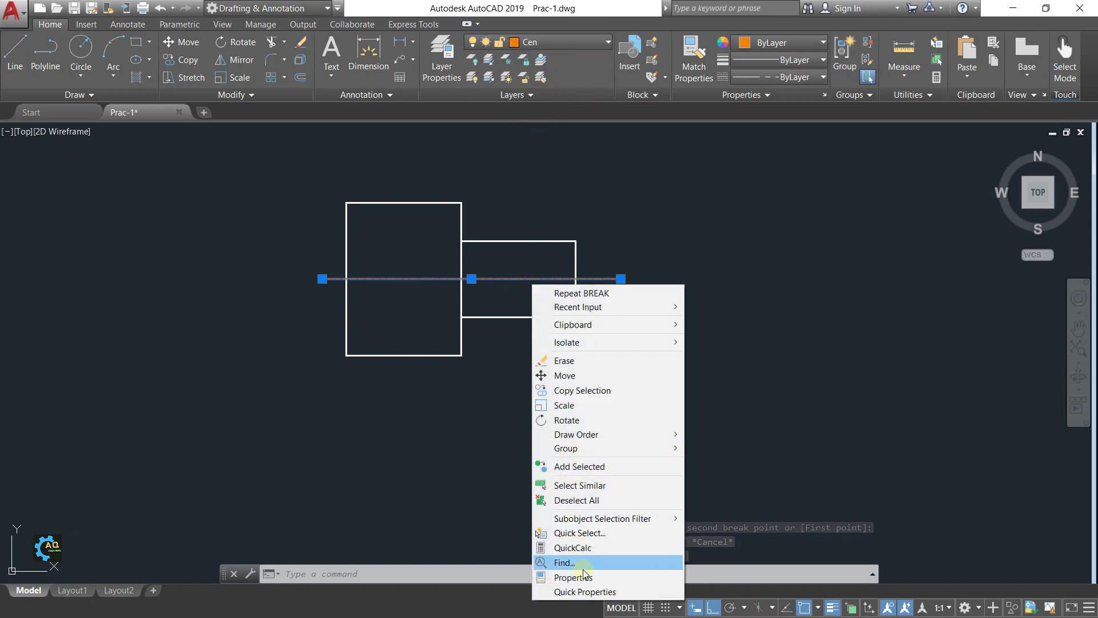
{"action": "left_click", "coordinate": [578, 577]}
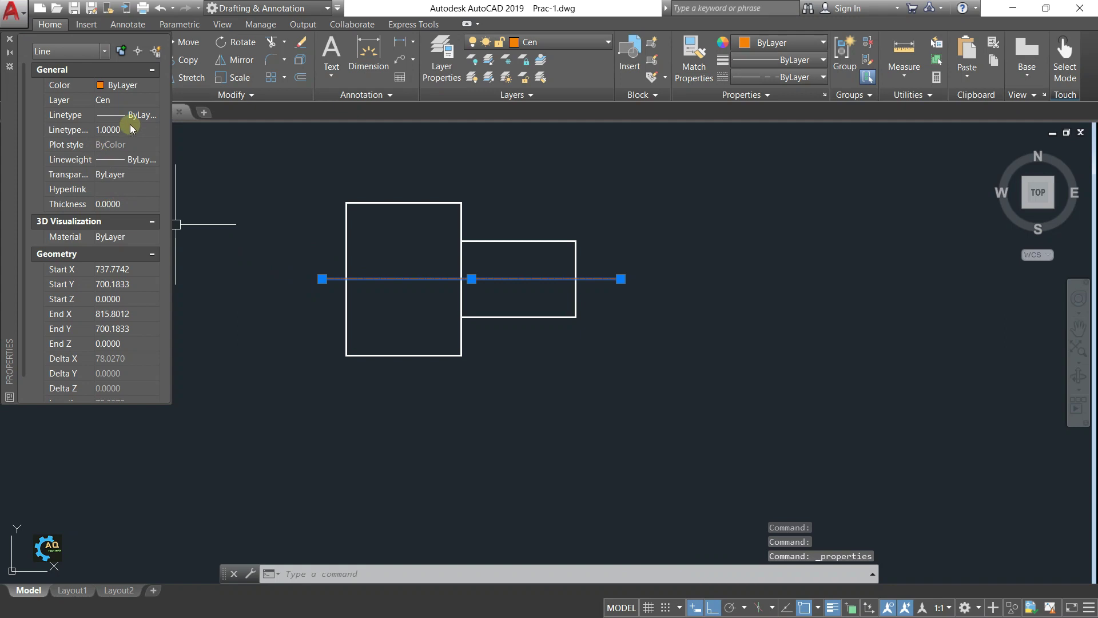
{"action": "type", "text": "10.0000"}
{"action": "key", "text": "Return"}
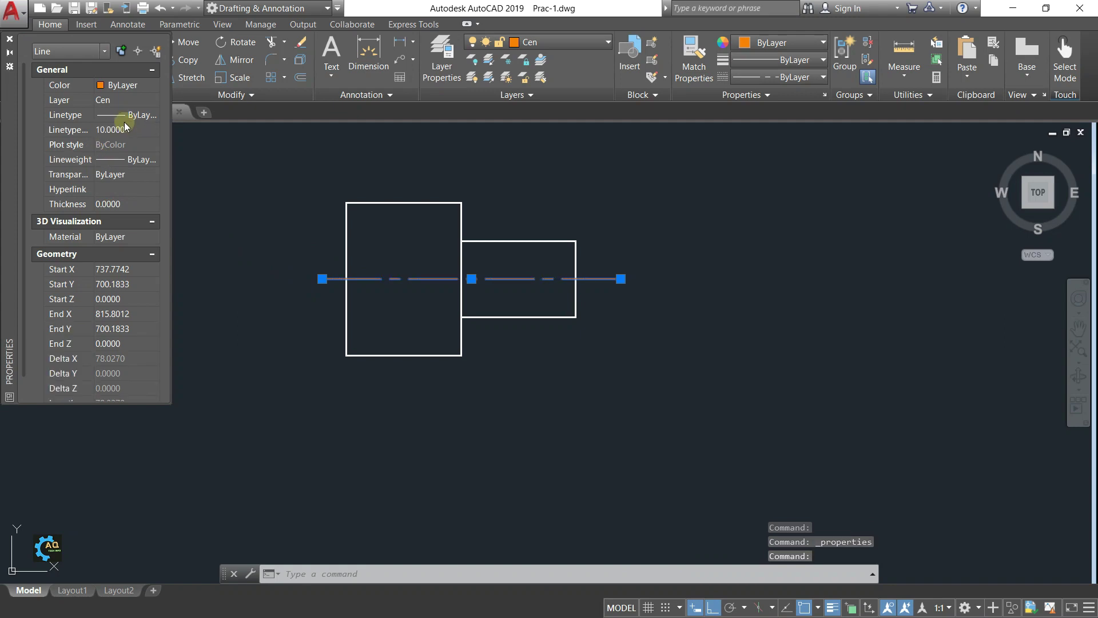
{"action": "left_click", "coordinate": [10, 40]}
{"action": "key", "text": "Escape"}
{"action": "scroll", "coordinate": [280, 281], "scroll_direction": "down", "scroll_amount": 4}
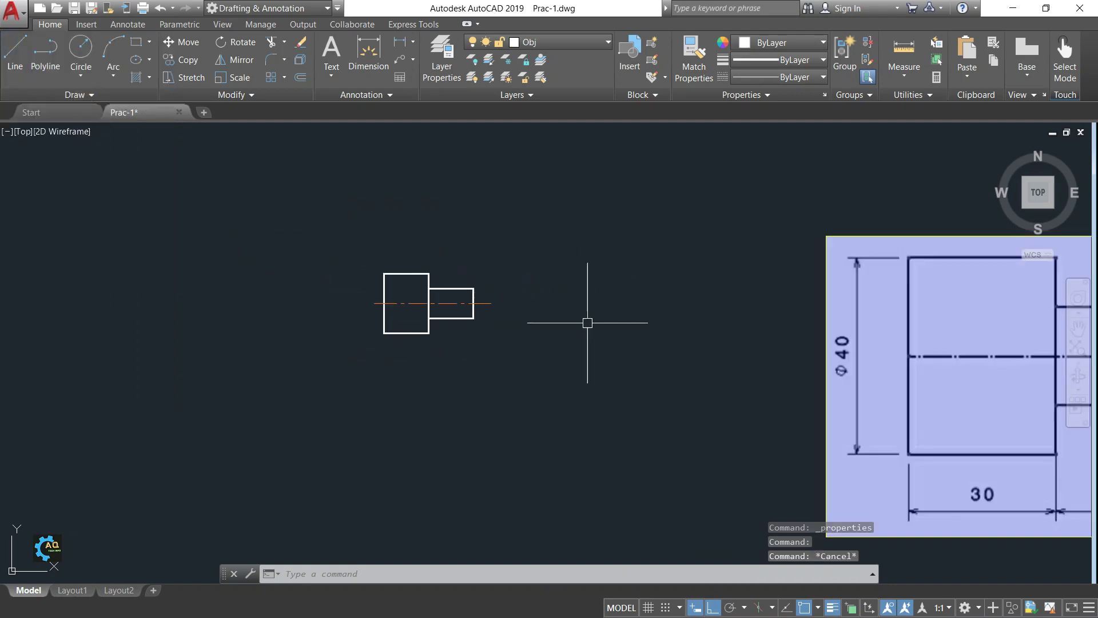
Cancel an attempted move of the shaft drawing and make the dimension layer current
{"action": "type", "text": "m"}
{"action": "key", "text": "Return"}
{"action": "left_click", "coordinate": [498, 238]}
{"action": "left_click", "coordinate": [232, 361]}
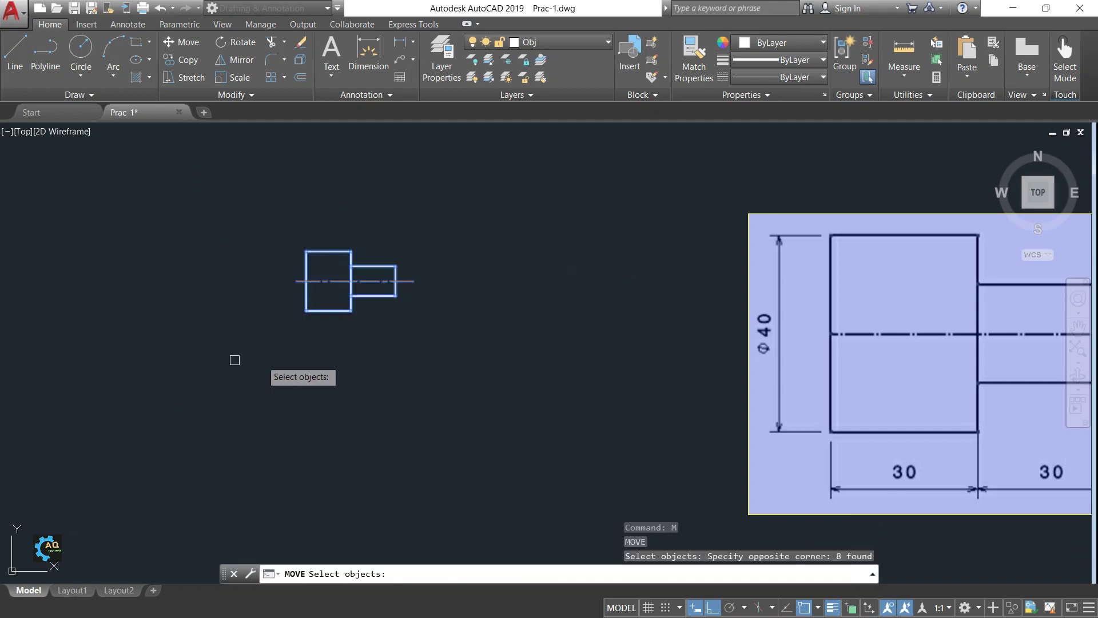
{"action": "key", "text": "Return"}
{"action": "left_click", "coordinate": [405, 346]}
{"action": "key", "text": "Escape"}
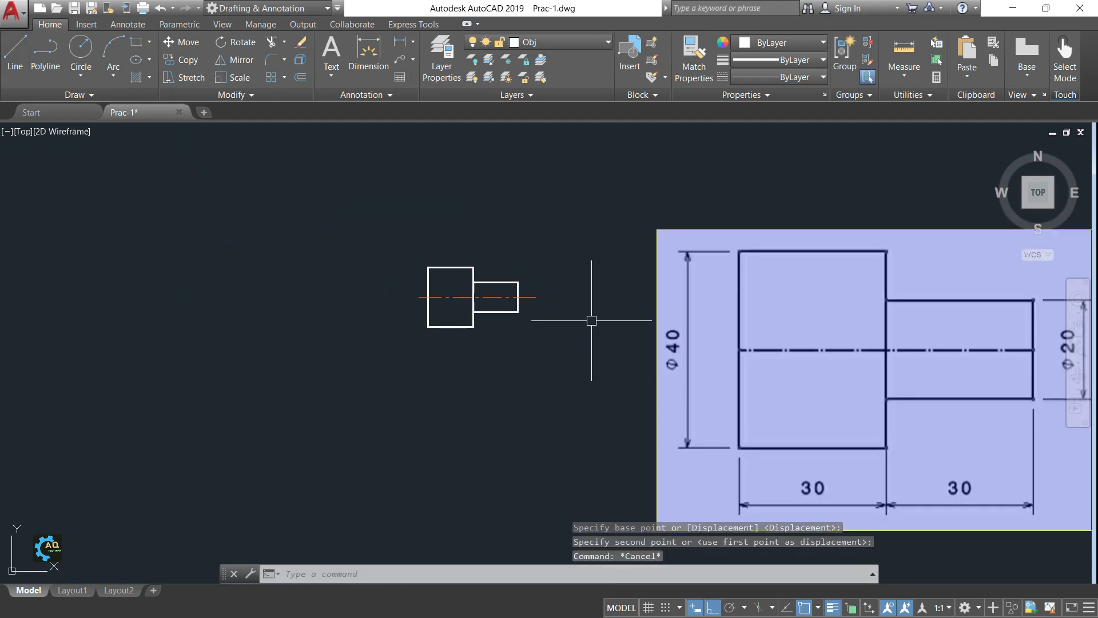
{"action": "left_click", "coordinate": [591, 46]}
{"action": "left_click", "coordinate": [503, 106]}
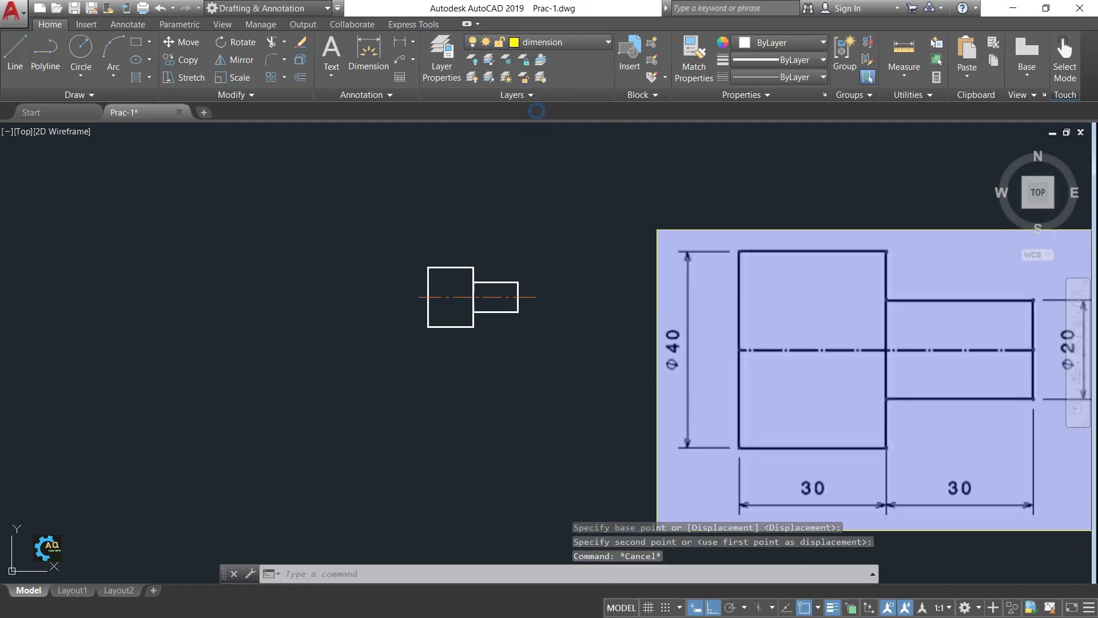
Dimension the large step: 40 on its left side and 30 along its top
{"action": "left_click", "coordinate": [388, 54]}
{"action": "scroll", "coordinate": [451, 266], "scroll_direction": "up", "scroll_amount": 4}
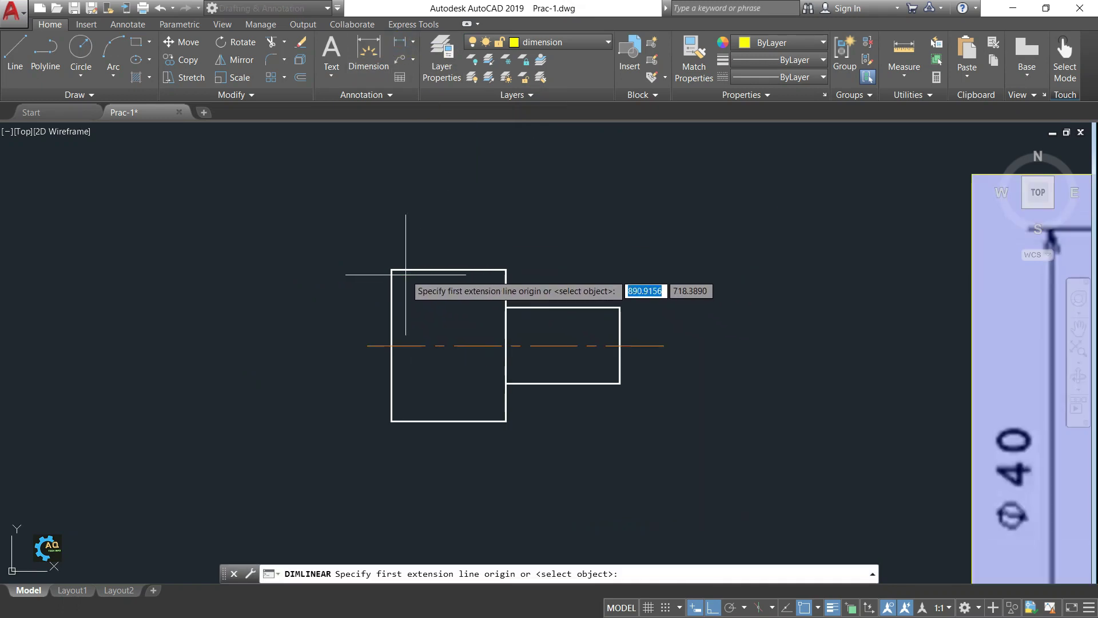
{"action": "left_click", "coordinate": [392, 269]}
{"action": "left_click", "coordinate": [392, 422]}
{"action": "left_click", "coordinate": [321, 417]}
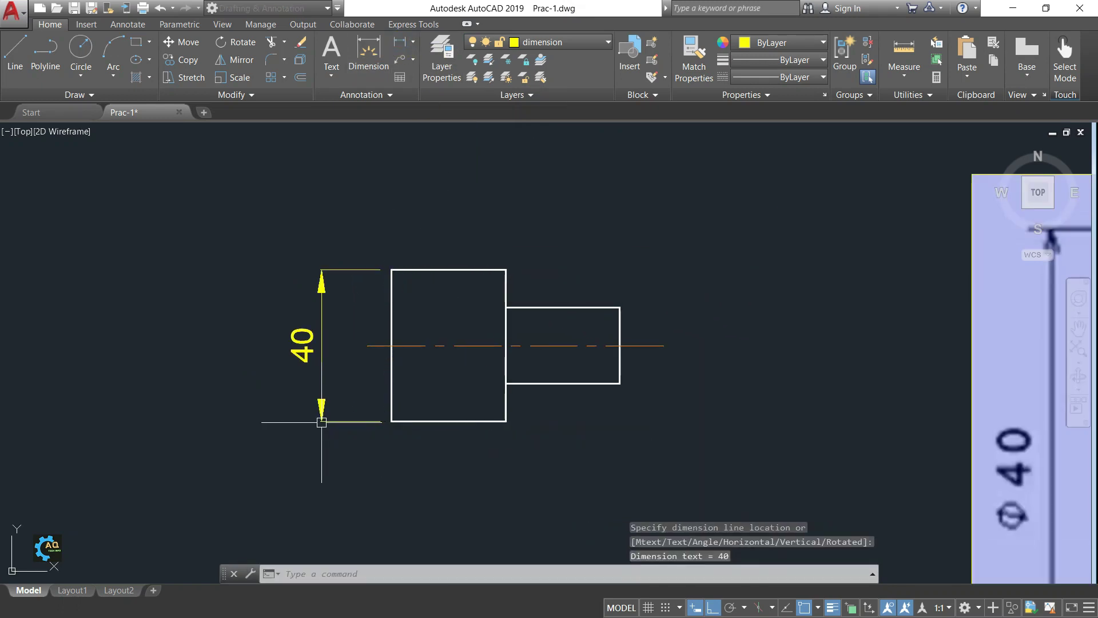
{"action": "key", "text": "Return"}
{"action": "left_click", "coordinate": [392, 270]}
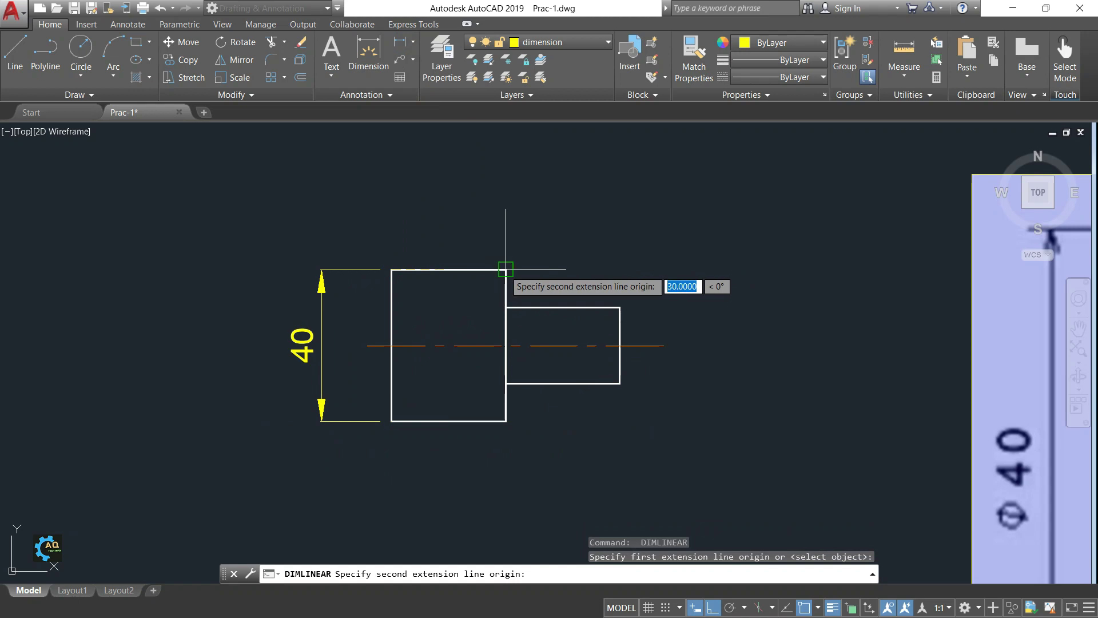
{"action": "left_click", "coordinate": [505, 269]}
{"action": "left_click", "coordinate": [489, 204]}
Add the second 30 along the small step's top and 20 on its right side
{"action": "key", "text": "Return"}
{"action": "left_click", "coordinate": [505, 269]}
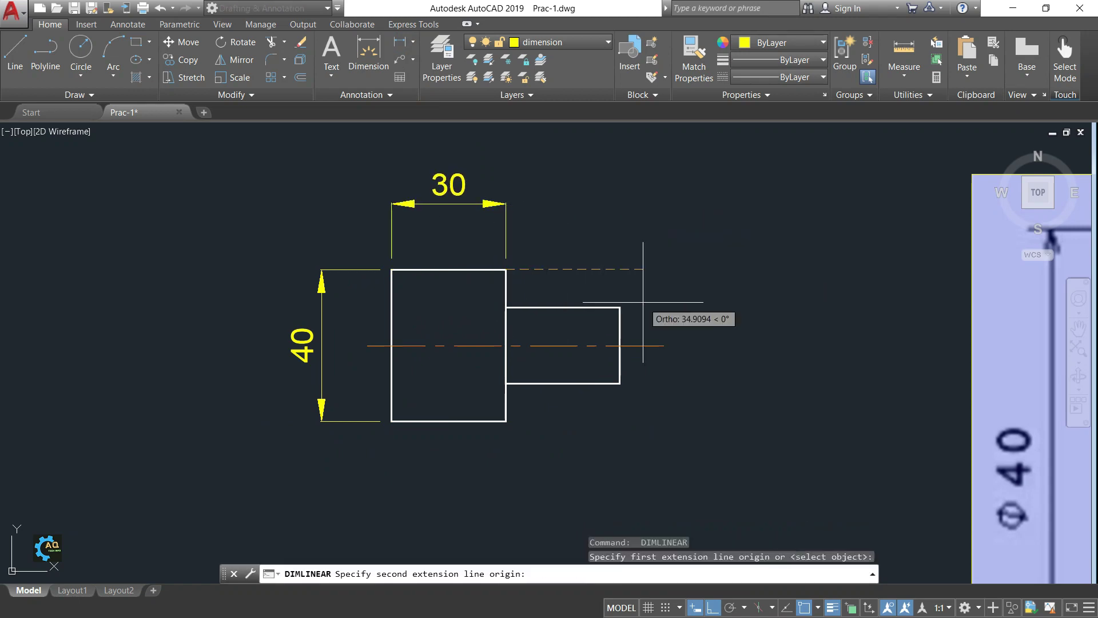
{"action": "left_click", "coordinate": [620, 308]}
{"action": "left_click", "coordinate": [563, 204]}
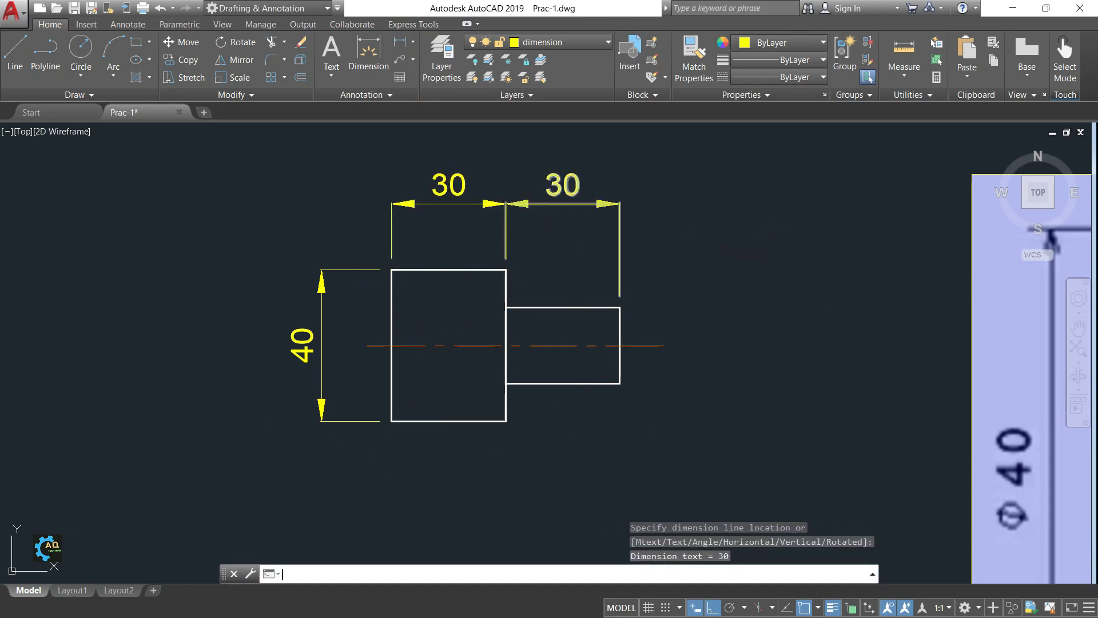
{"action": "key", "text": "Return"}
{"action": "left_click", "coordinate": [620, 308]}
{"action": "left_click", "coordinate": [619, 384]}
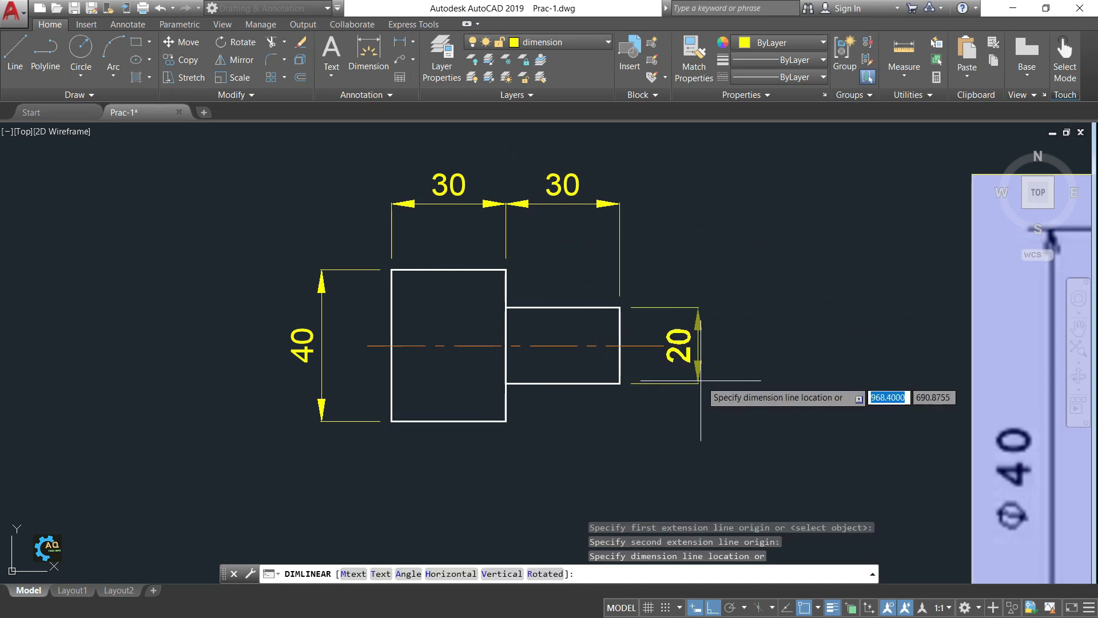
{"action": "left_click", "coordinate": [712, 380]}
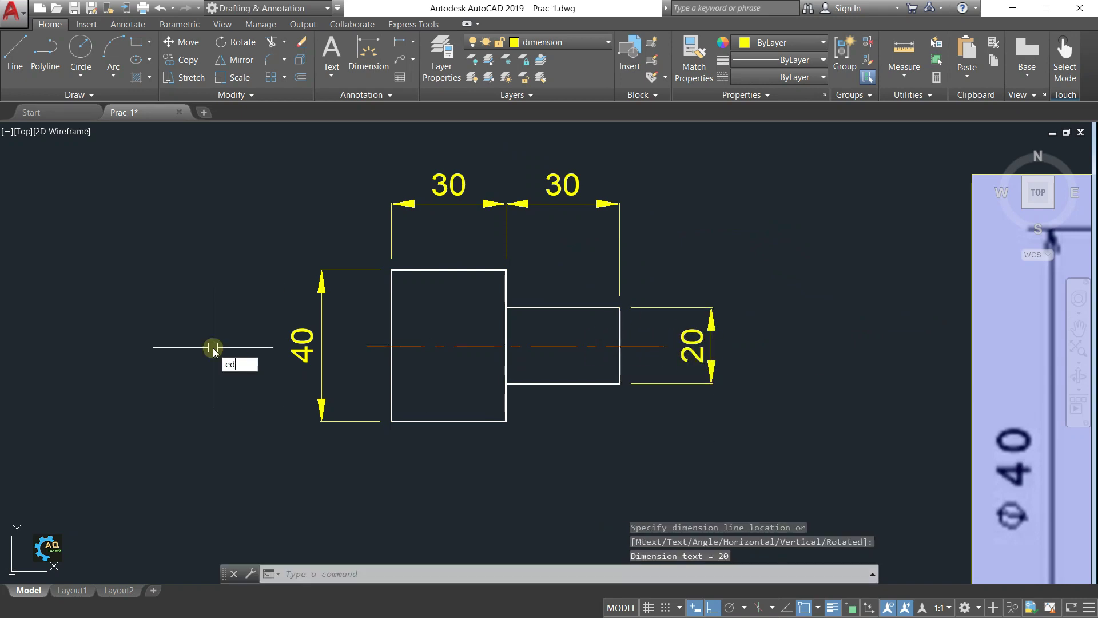
Prefix %%c to the 40 and 20 dimensions so they read Ø40 and Ø20
{"action": "key", "text": "Return"}
{"action": "left_click", "coordinate": [323, 366]}
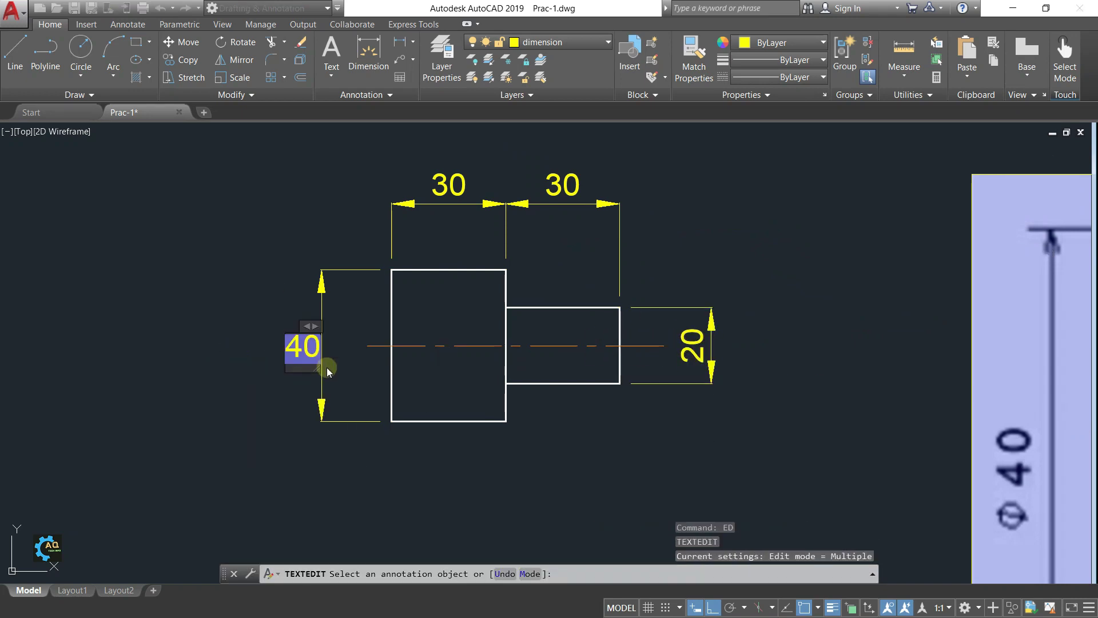
{"action": "type", "text": "%%c"}
{"action": "left_click", "coordinate": [925, 54]}
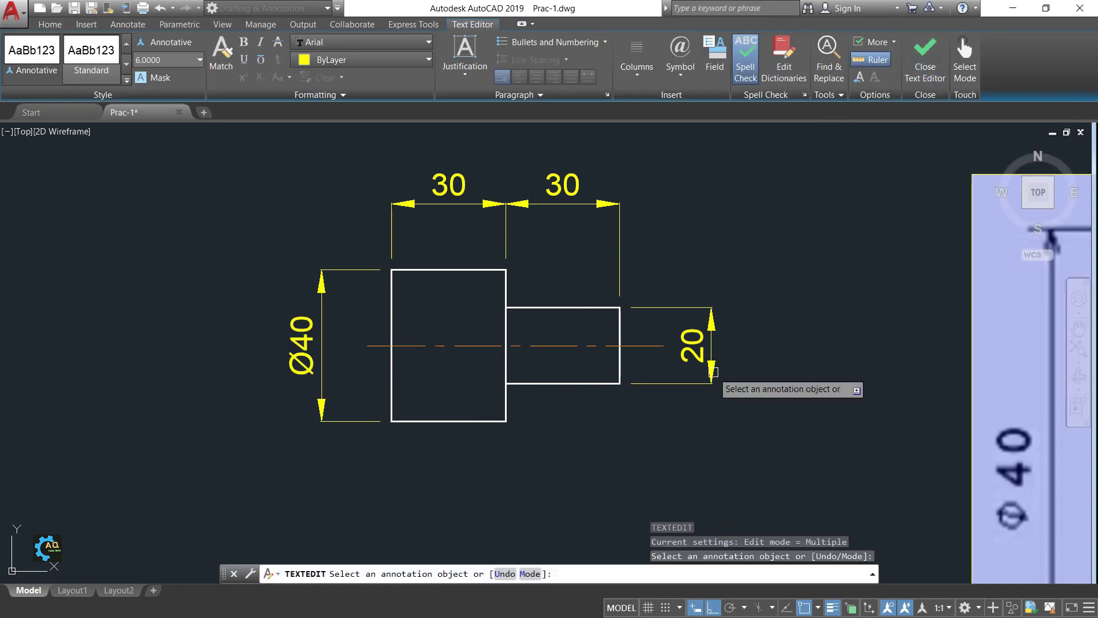
{"action": "left_click", "coordinate": [683, 352]}
{"action": "type", "text": "%%c"}
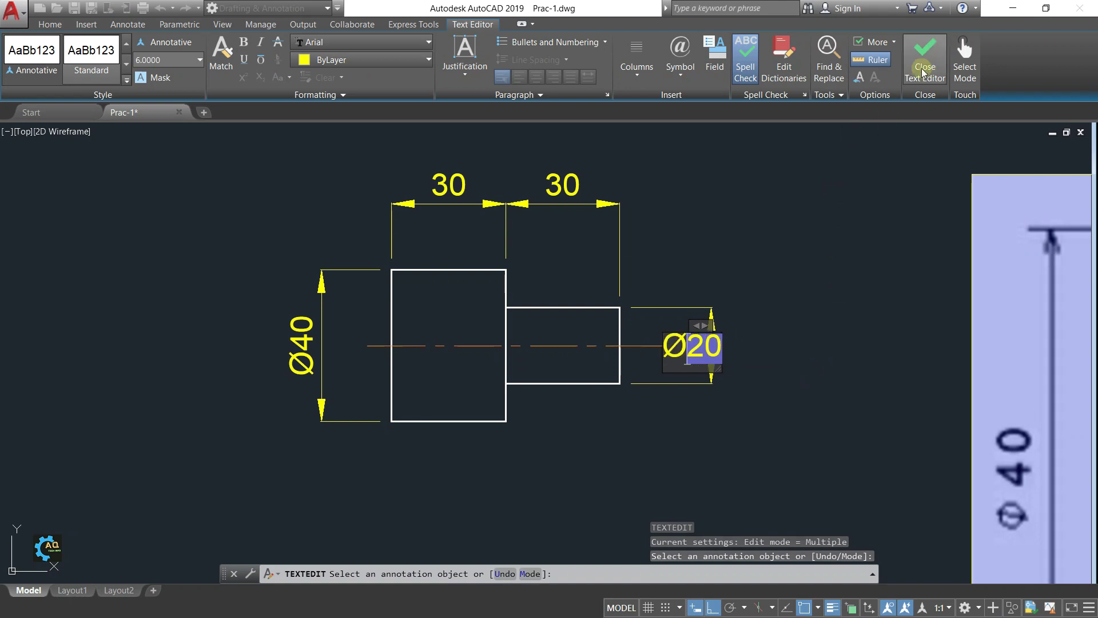
{"action": "left_click", "coordinate": [925, 54]}
{"action": "key", "text": "Escape"}
Recentre the view and begin window-selecting the dimensioned drawing to move it
{"action": "scroll", "coordinate": [774, 321], "scroll_direction": "down", "scroll_amount": 4}
{"action": "mouse_move", "coordinate": [775, 321]}
{"action": "middle_mouse_down"}
{"action": "mouse_move", "coordinate": [646, 283]}
{"action": "mouse_move", "coordinate": [657, 226]}
{"action": "mouse_move", "coordinate": [681, 239]}
{"action": "middle_mouse_up"}
{"action": "key", "text": "m"}
{"action": "key", "text": "Return"}
{"action": "left_click", "coordinate": [709, 155]}
{"action": "left_click", "coordinate": [256, 408]}
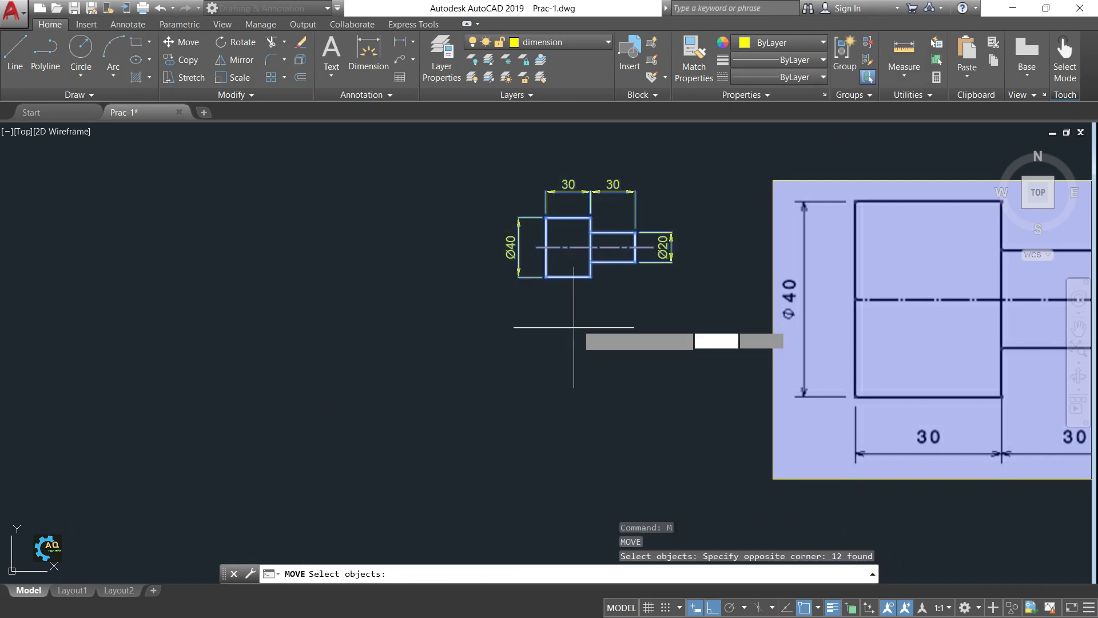
Move all twelve drawing objects to a new position
{"action": "key", "text": "Return"}
{"action": "left_click", "coordinate": [604, 328]}
{"action": "left_click", "coordinate": [603, 397]}
{"action": "key", "text": "Escape"}
{"action": "middle_click_drag", "start_coordinate": [603, 395], "coordinate": [653, 394]}
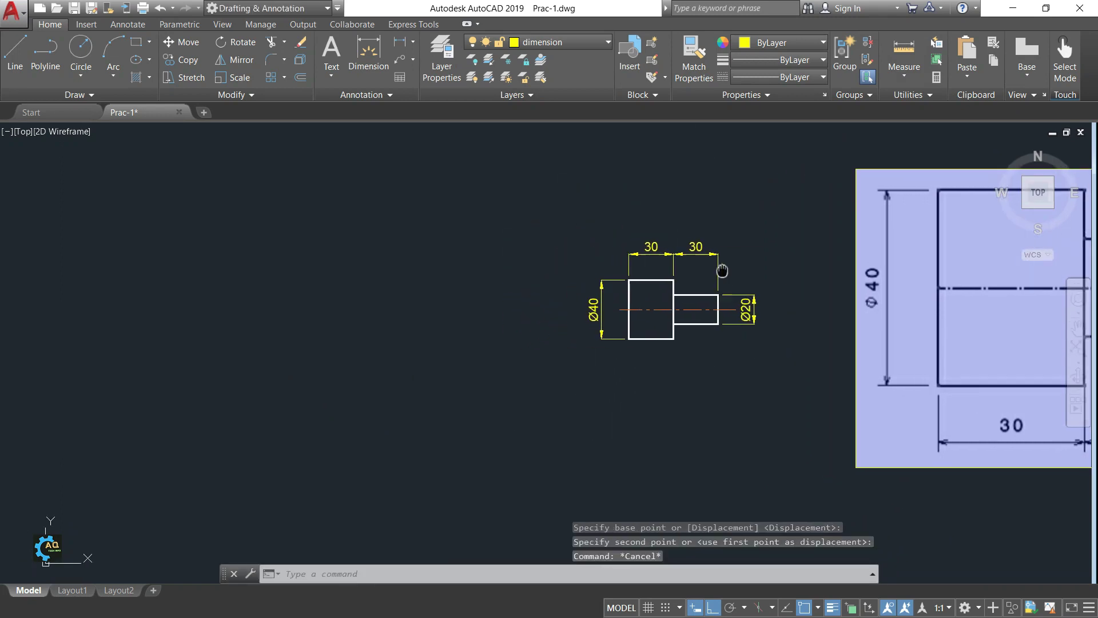
Show the workspace list offering 3D Basics and 3D Modeling
{"action": "scroll", "coordinate": [718, 238], "scroll_direction": "up", "scroll_amount": 5}
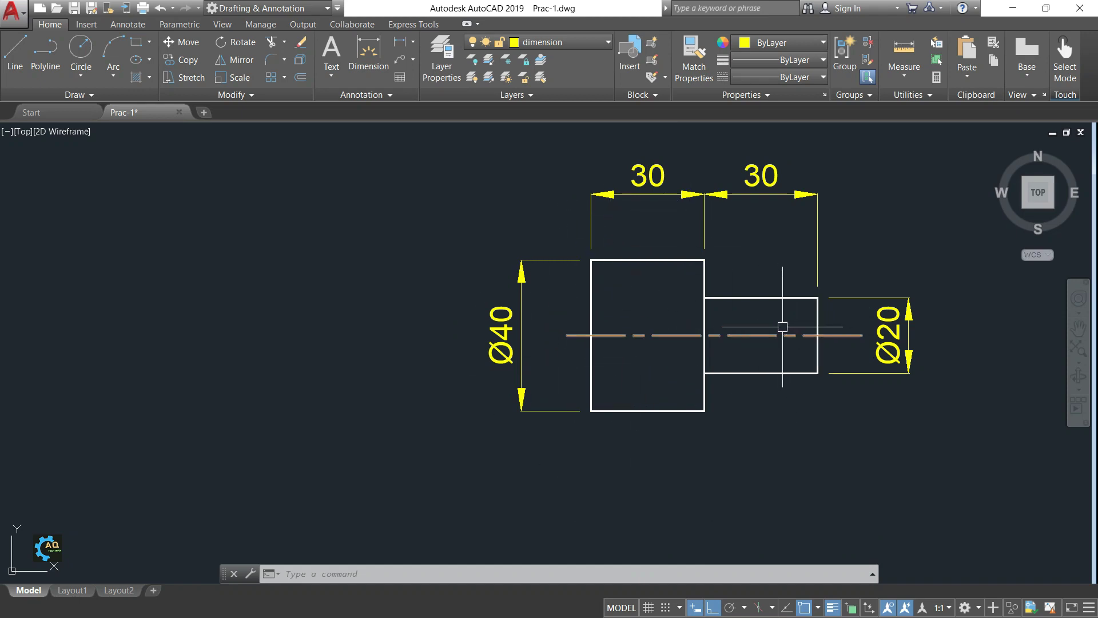
{"action": "scroll", "coordinate": [772, 327], "scroll_direction": "down", "scroll_amount": 2}
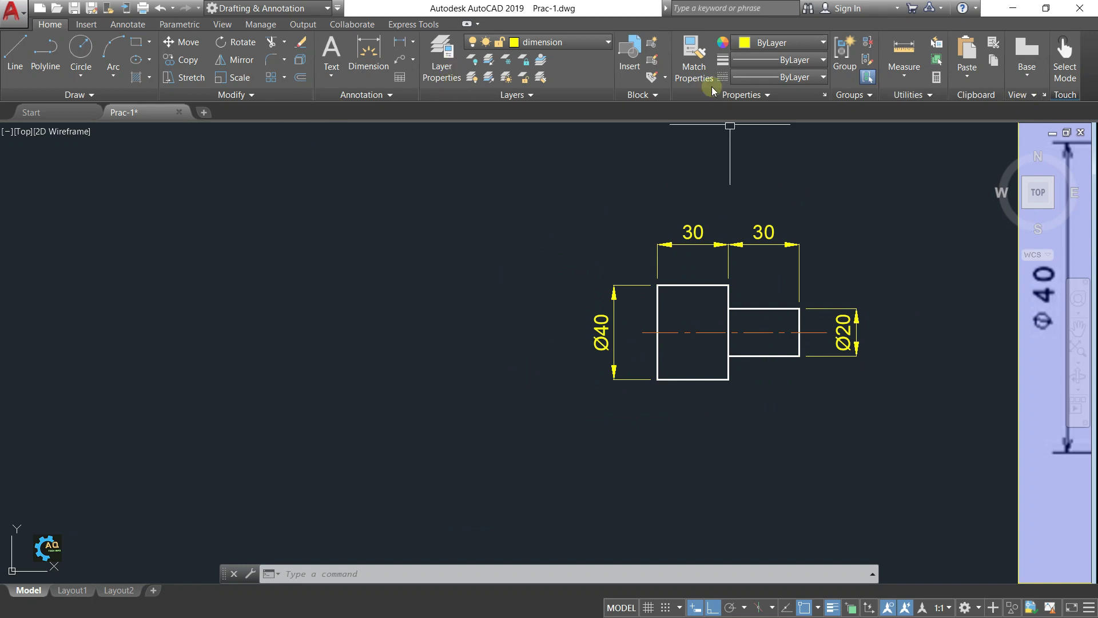
{"action": "left_click", "coordinate": [317, 8]}
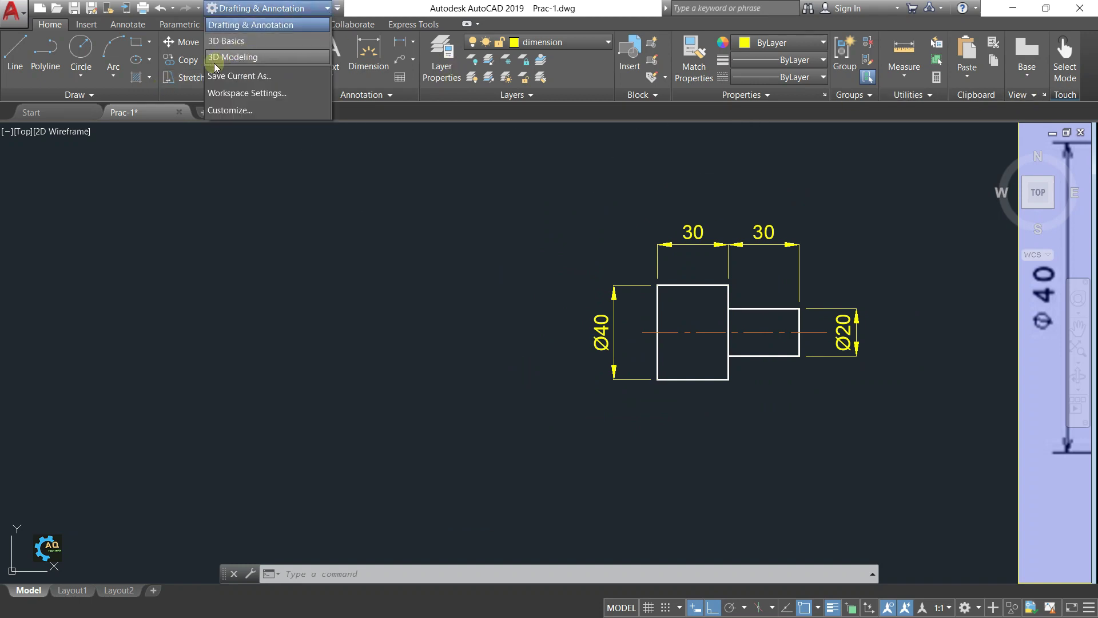
Switch to the 3D Basics workspace and view the dimensioned shaft profile from the top
{"action": "left_click", "coordinate": [256, 40]}
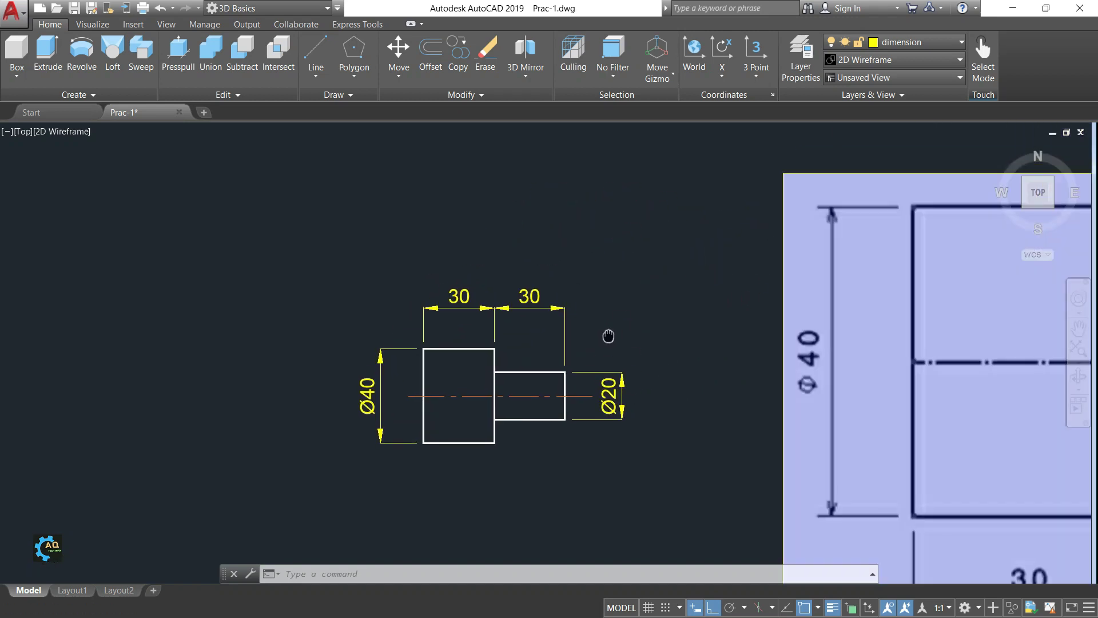
{"action": "mouse_move", "coordinate": [1034, 201]}
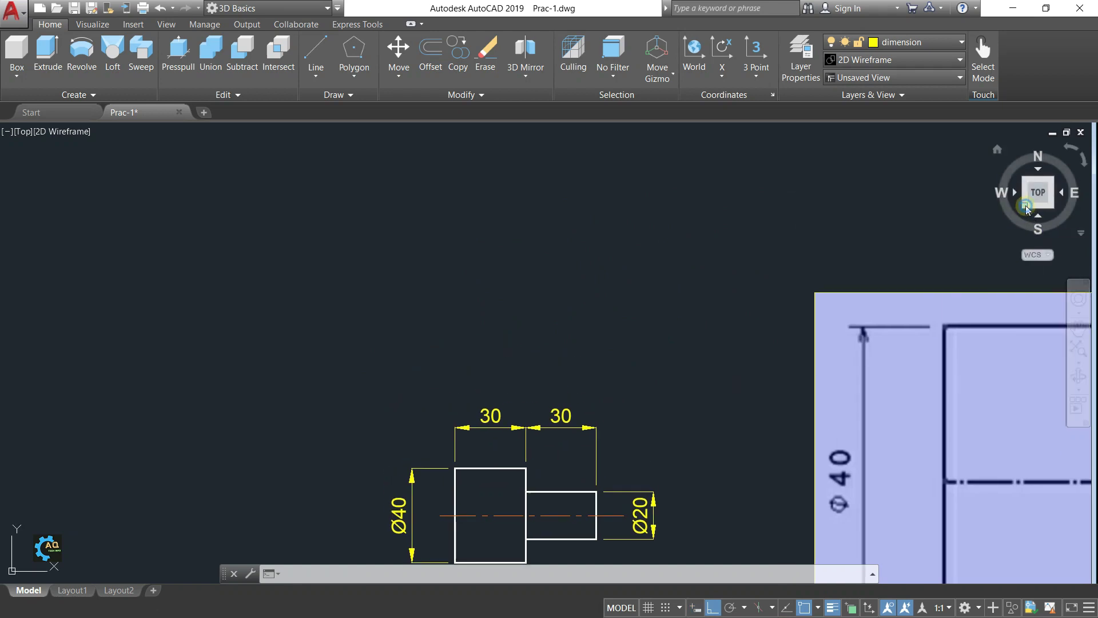
{"action": "left_click", "coordinate": [1025, 207]}
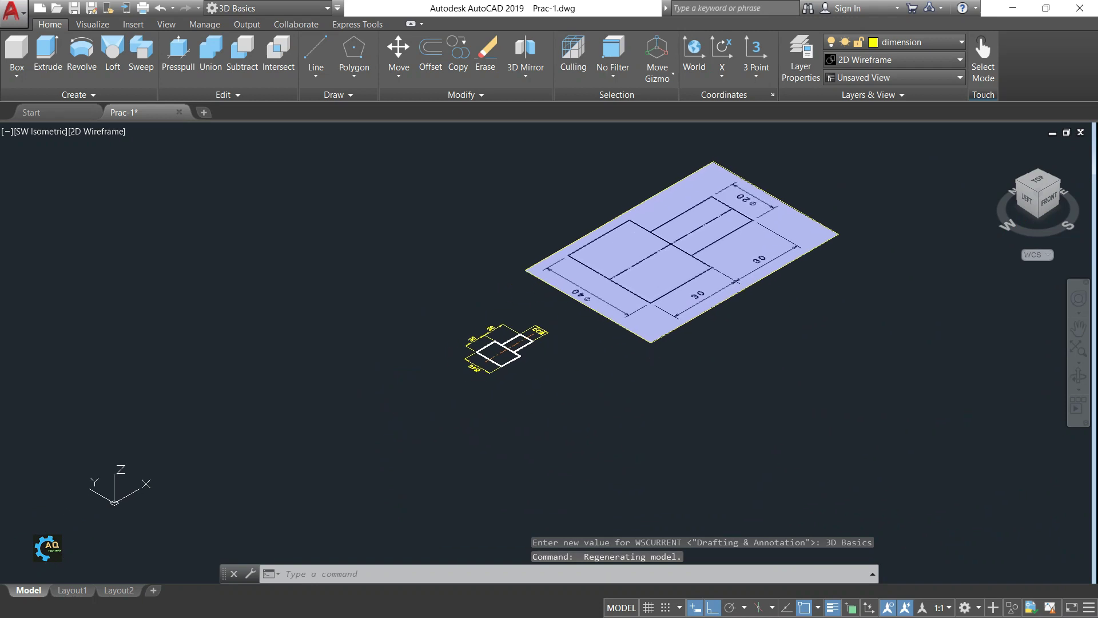
{"action": "scroll", "coordinate": [490, 306], "scroll_direction": "up", "scroll_amount": 3}
{"action": "scroll", "coordinate": [629, 280], "scroll_direction": "up", "scroll_amount": 3}
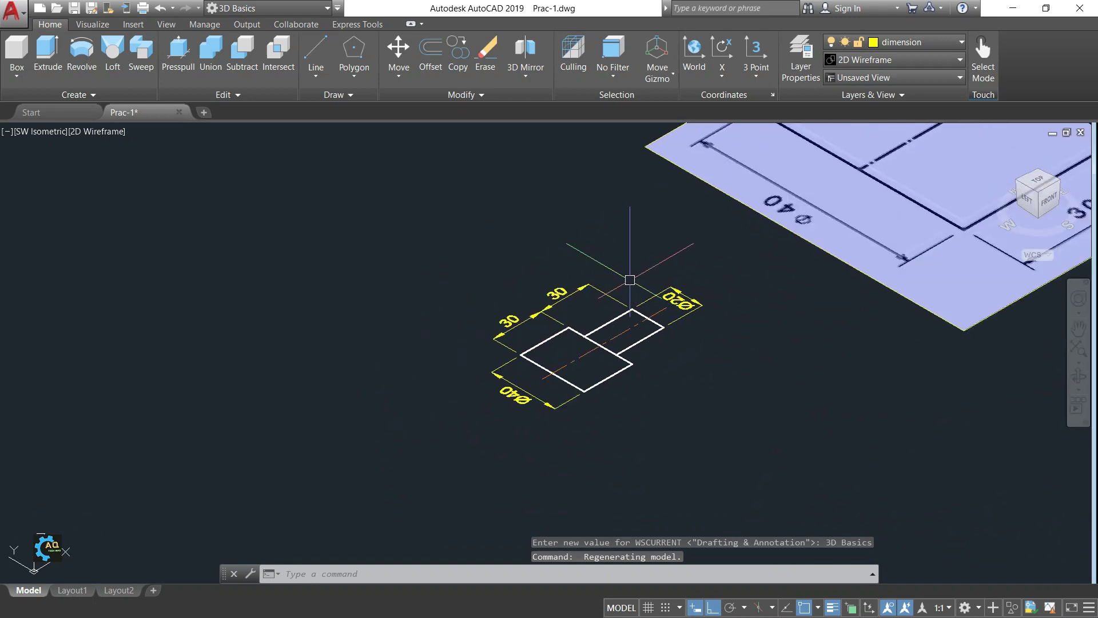
{"action": "mouse_move", "coordinate": [1038, 196]}
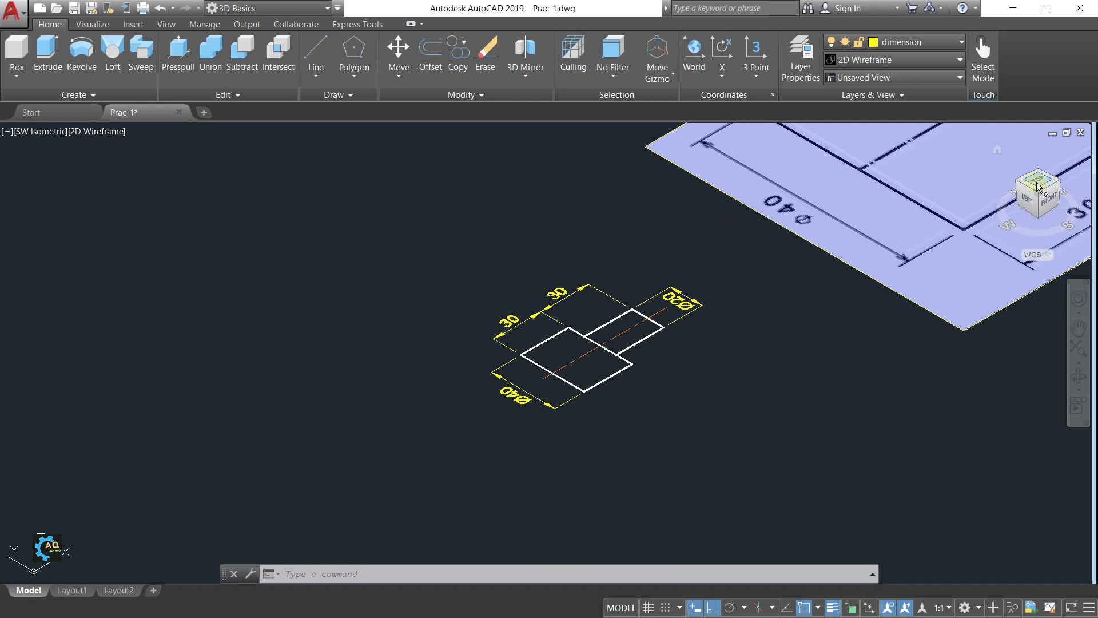
{"action": "left_click", "coordinate": [1036, 182]}
{"action": "middle_click_drag", "start_coordinate": [600, 343], "coordinate": [818, 306]}
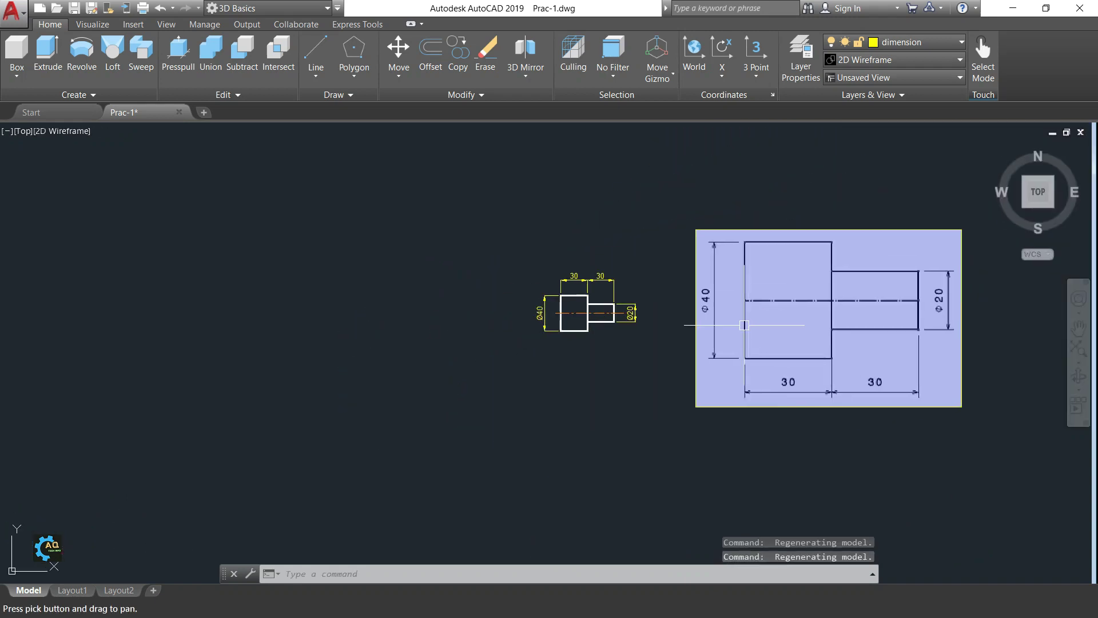
Pan and zoom so the enlarged dimensioned shaft profile sits near the view centre
{"action": "scroll", "coordinate": [515, 309], "scroll_direction": "up", "scroll_amount": 4}
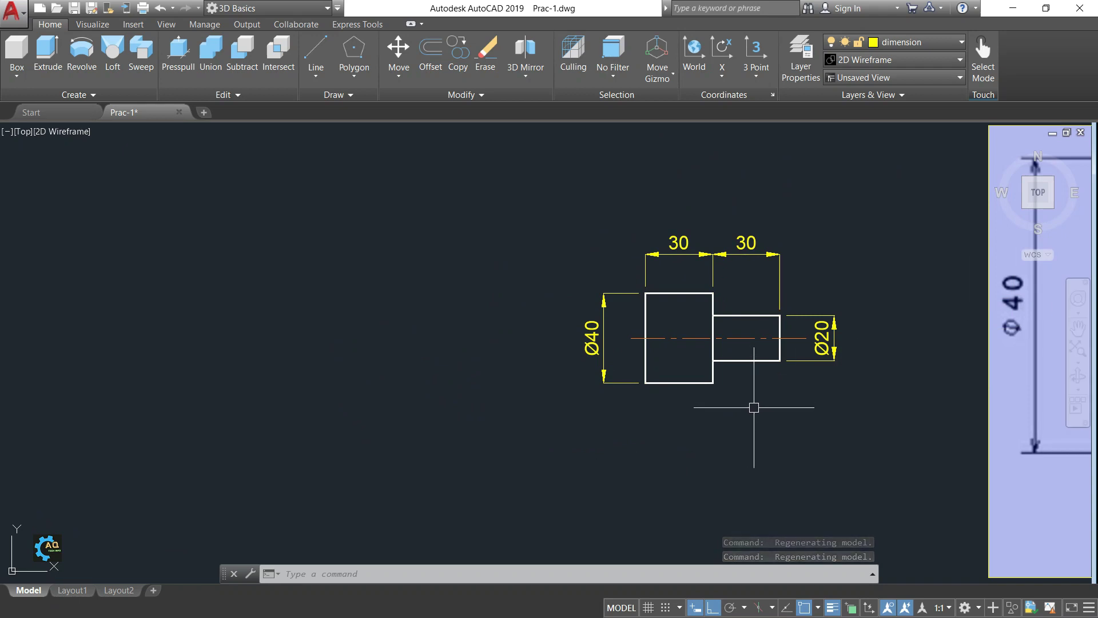
{"action": "mouse_move", "coordinate": [765, 416]}
{"action": "middle_mouse_down"}
{"action": "mouse_move", "coordinate": [782, 397]}
{"action": "mouse_move", "coordinate": [684, 280]}
{"action": "mouse_move", "coordinate": [679, 333]}
{"action": "mouse_move", "coordinate": [696, 277]}
{"action": "mouse_move", "coordinate": [671, 243]}
{"action": "mouse_move", "coordinate": [642, 366]}
{"action": "mouse_move", "coordinate": [662, 367]}
{"action": "mouse_move", "coordinate": [667, 404]}
{"action": "mouse_move", "coordinate": [703, 426]}
{"action": "middle_mouse_up"}
{"action": "key", "text": "alt"}
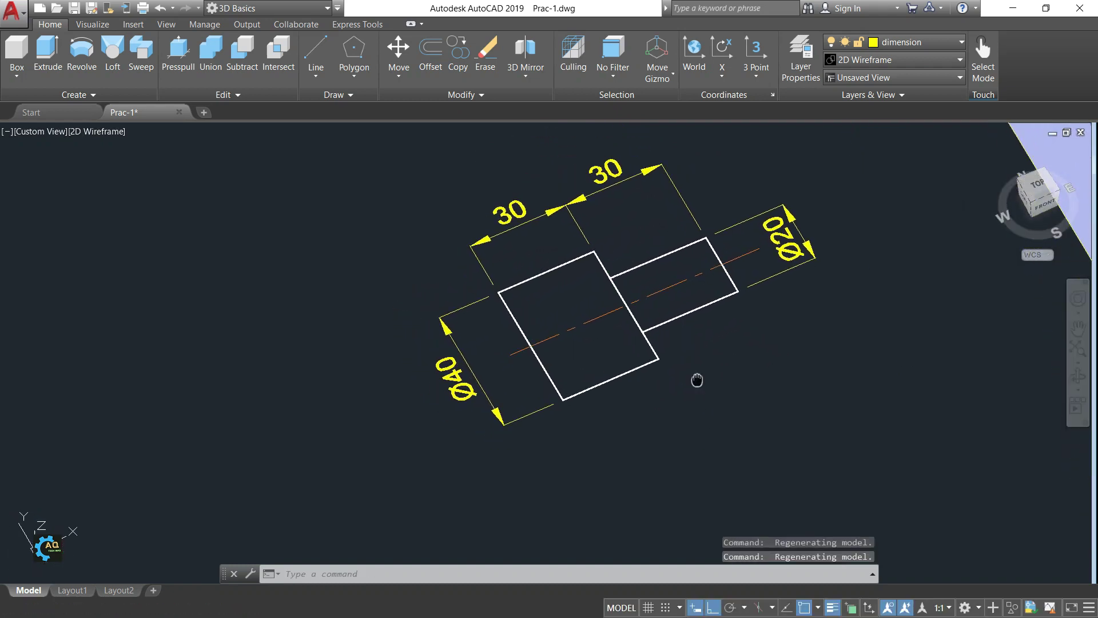
{"action": "scroll", "coordinate": [652, 355], "scroll_direction": "down", "scroll_amount": 2}
{"action": "scroll", "coordinate": [686, 328], "scroll_direction": "down", "scroll_amount": 2}
{"action": "scroll", "coordinate": [634, 358], "scroll_direction": "up", "scroll_amount": 3}
{"action": "scroll", "coordinate": [631, 361], "scroll_direction": "up", "scroll_amount": 2}
{"action": "middle_click_drag", "start_coordinate": [631, 360], "coordinate": [675, 350]}
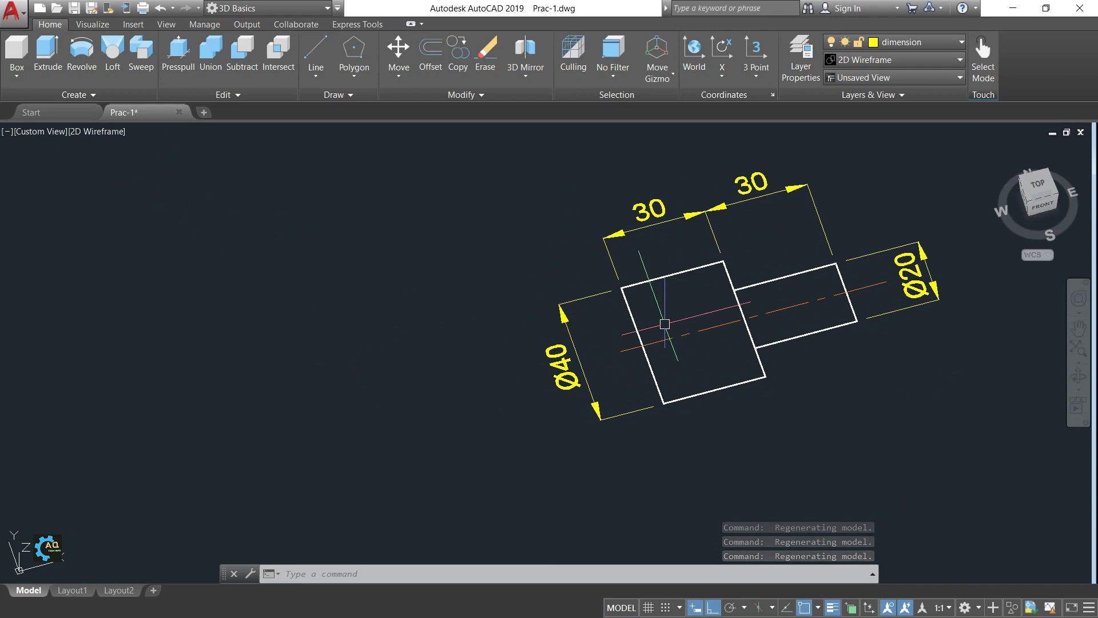
{"action": "middle_click_drag", "start_coordinate": [664, 323], "coordinate": [681, 318]}
{"action": "middle_click_drag", "start_coordinate": [478, 328], "coordinate": [470, 325]}
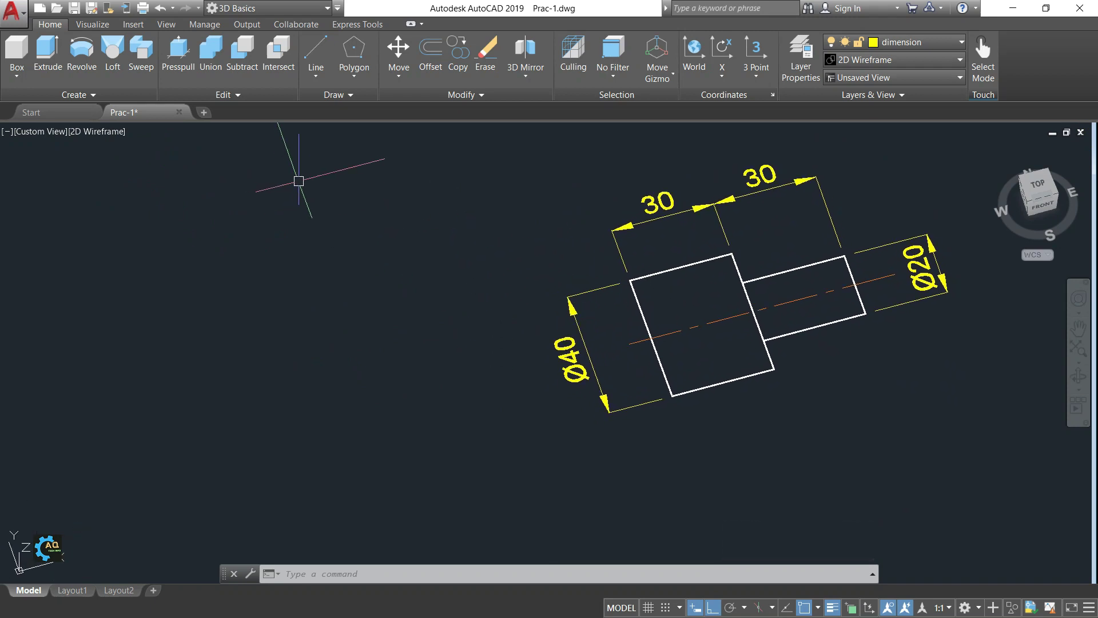
{"action": "middle_click_drag", "start_coordinate": [465, 223], "coordinate": [444, 225]}
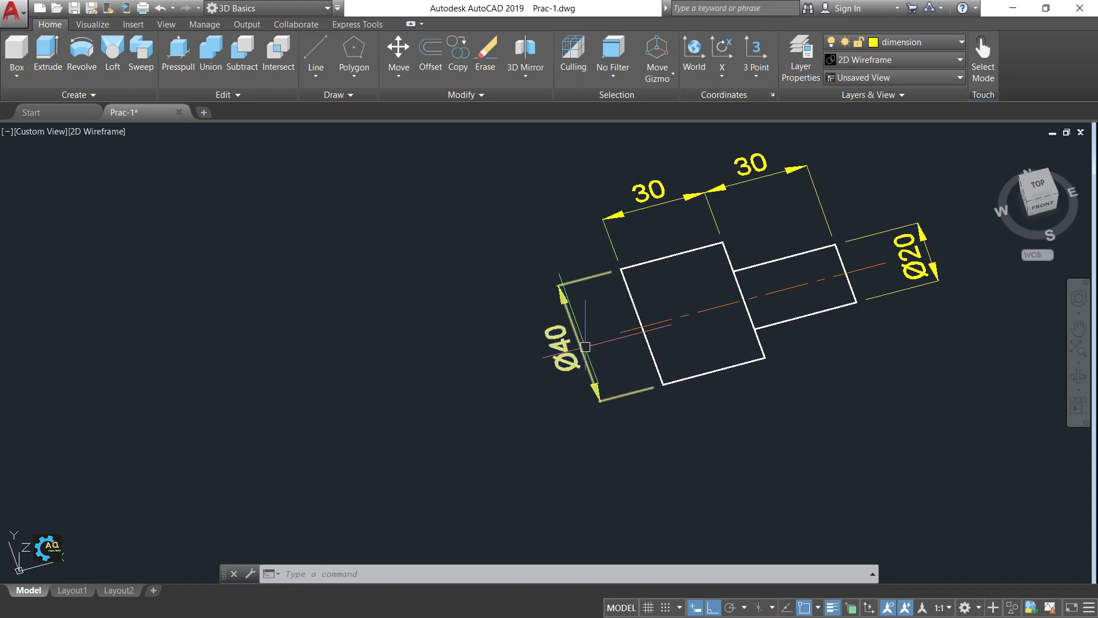
{"action": "left_click", "coordinate": [23, 71]}
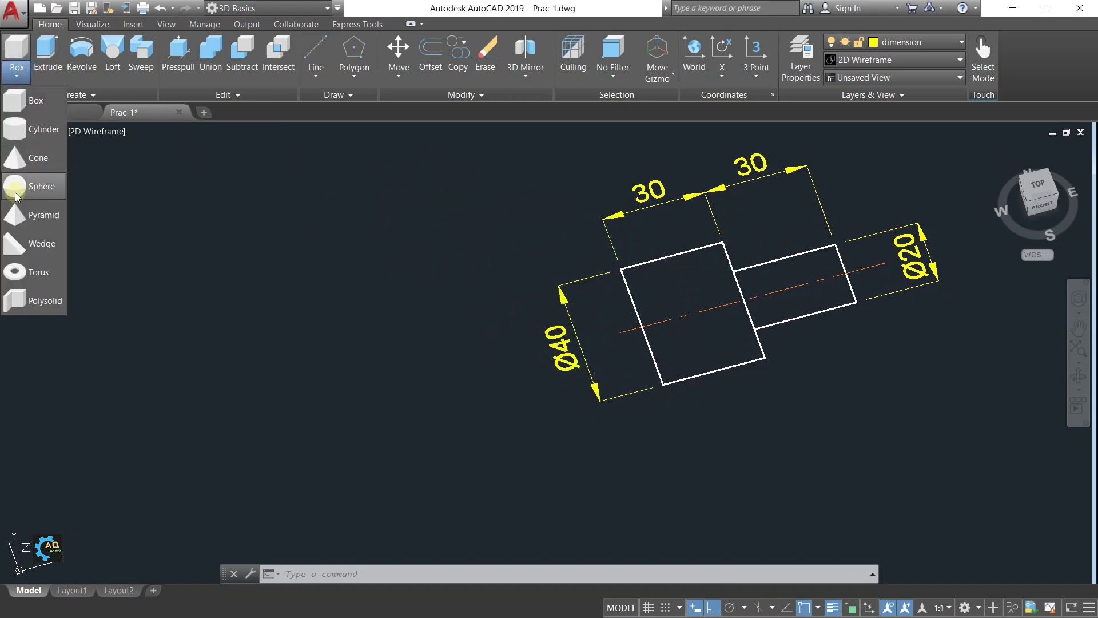
Cancel a first cylinder attempt and make Obj the current layer
{"action": "left_click", "coordinate": [28, 145]}
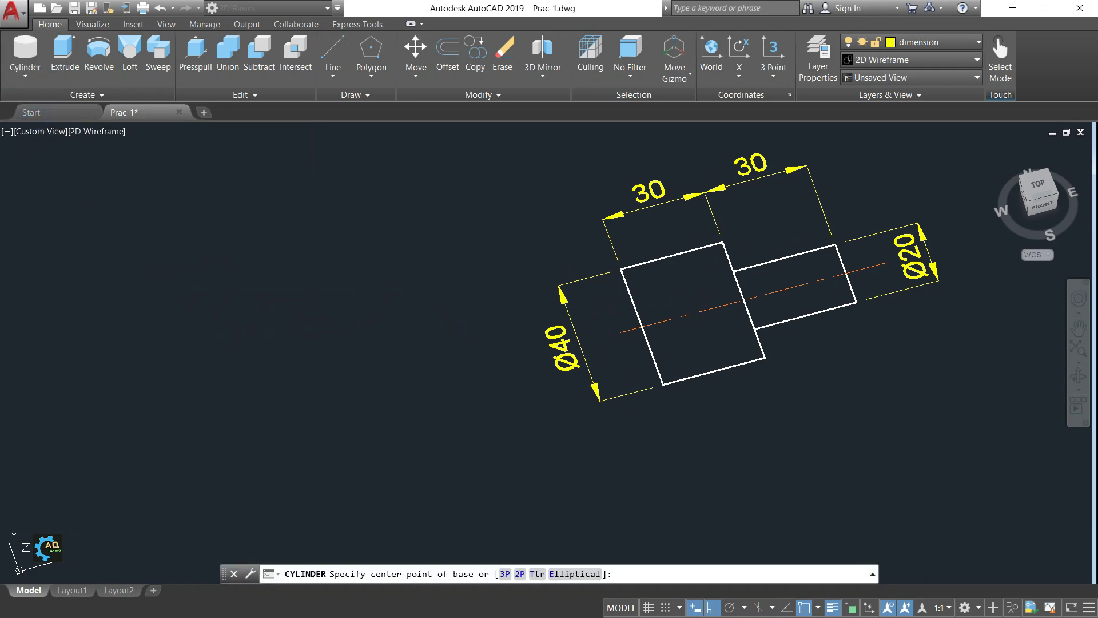
{"action": "left_click", "coordinate": [253, 338]}
{"action": "key", "text": "Escape"}
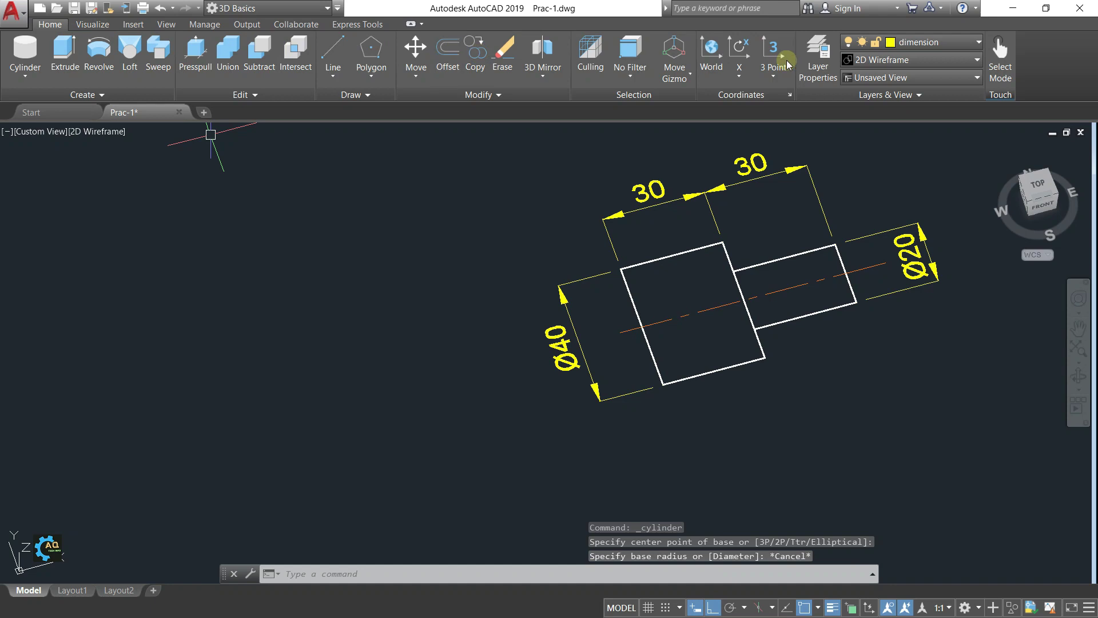
{"action": "left_click", "coordinate": [915, 42]}
{"action": "left_click", "coordinate": [929, 161]}
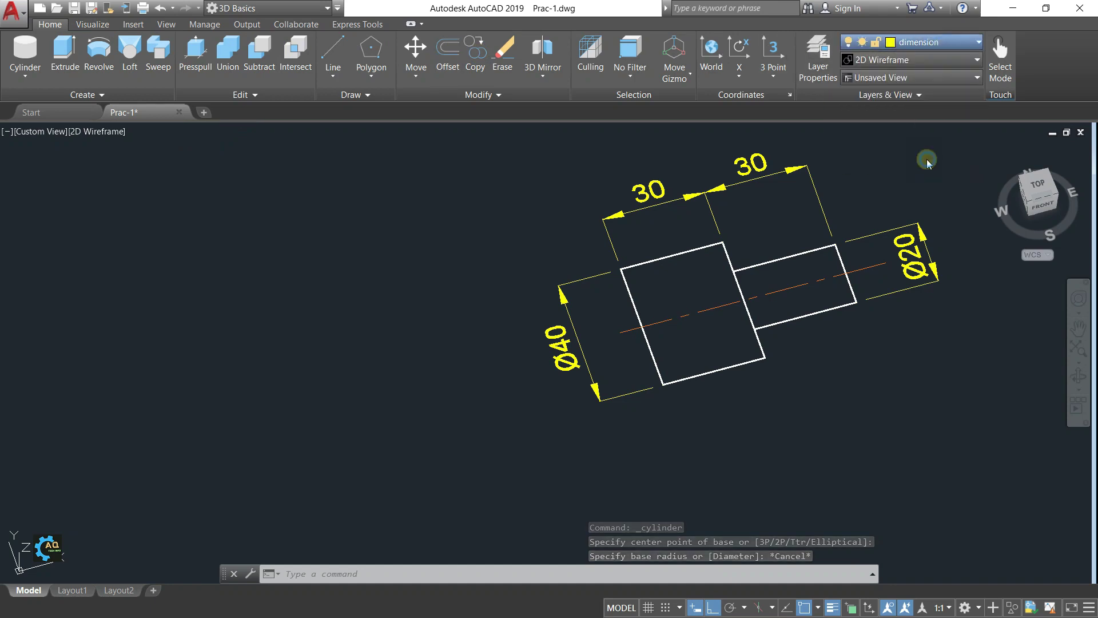
Draw a cylinder left of the profile with diameter 40 and height 30
{"action": "left_click", "coordinate": [22, 47]}
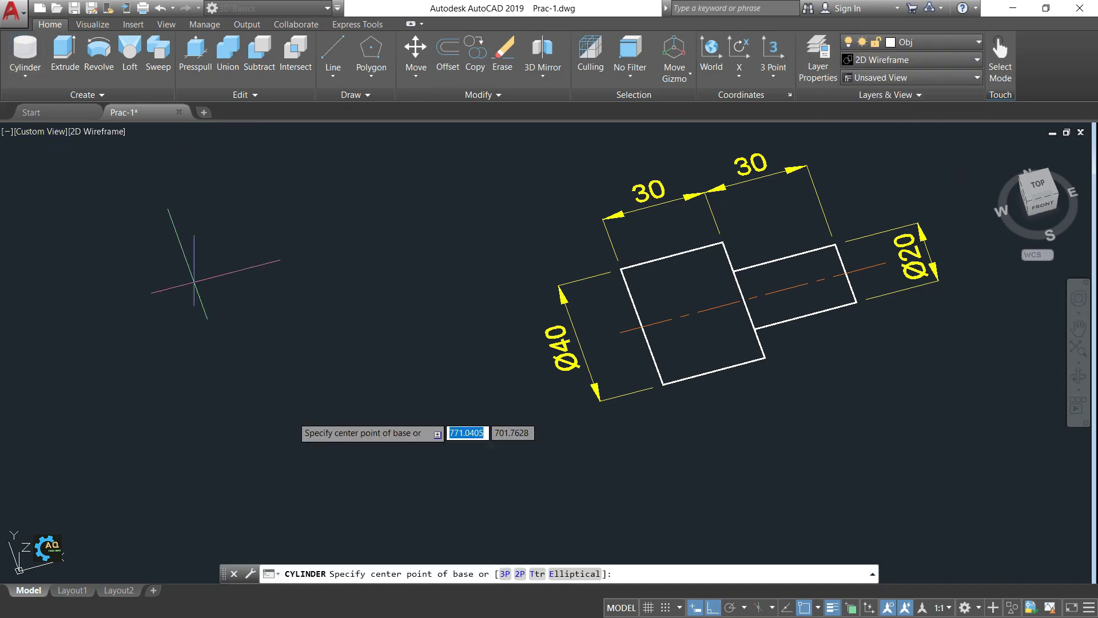
{"action": "left_click", "coordinate": [324, 402]}
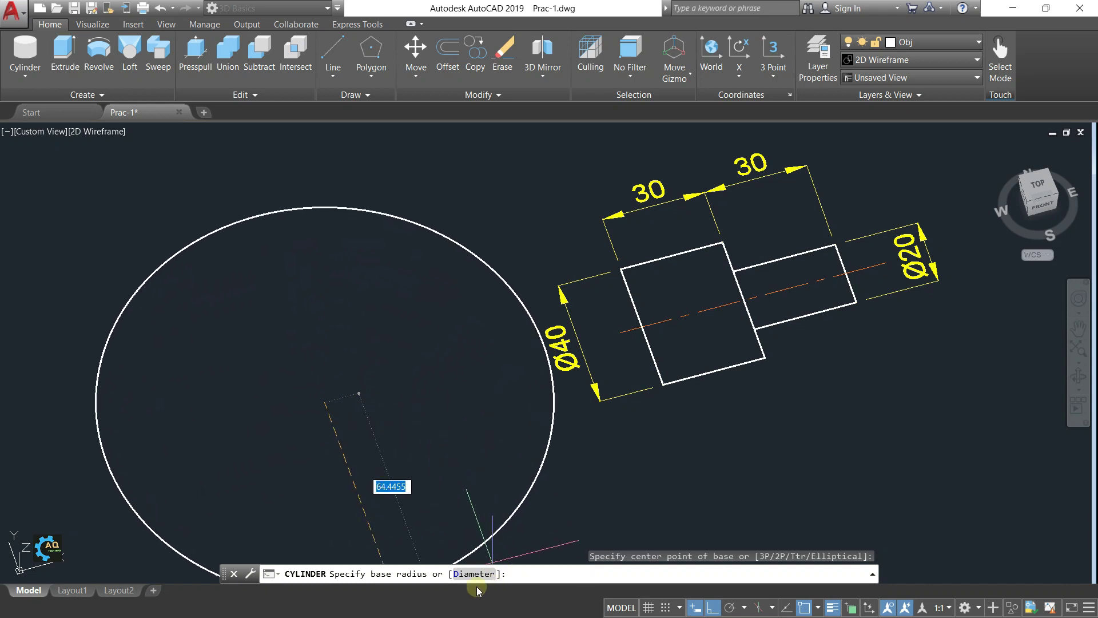
{"action": "type", "text": "d"}
{"action": "key", "text": "Return"}
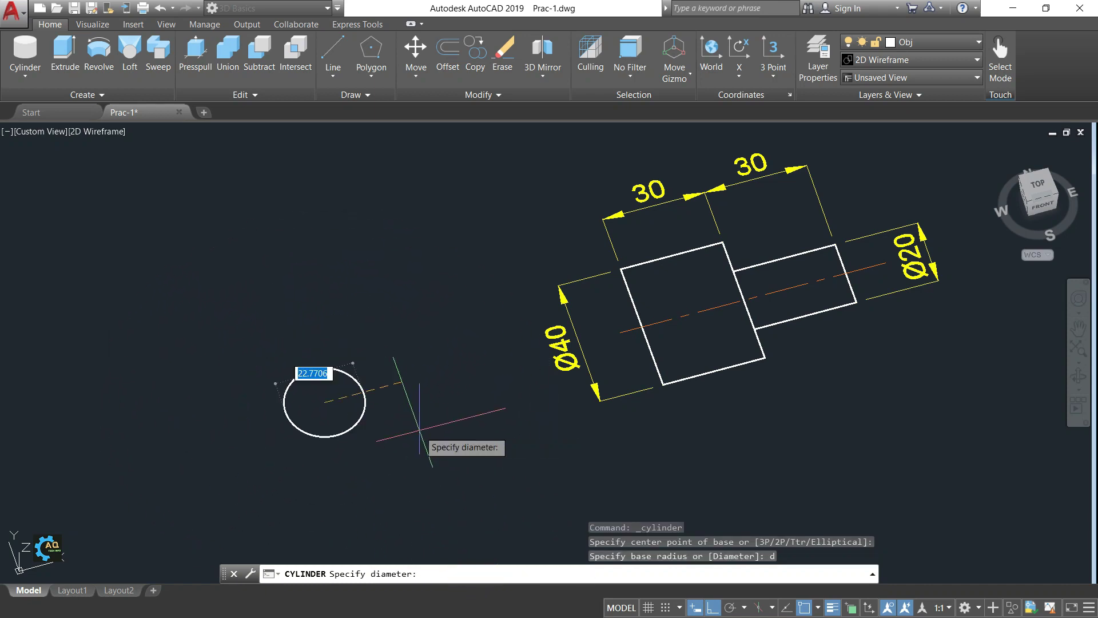
{"action": "left_click", "coordinate": [448, 402]}
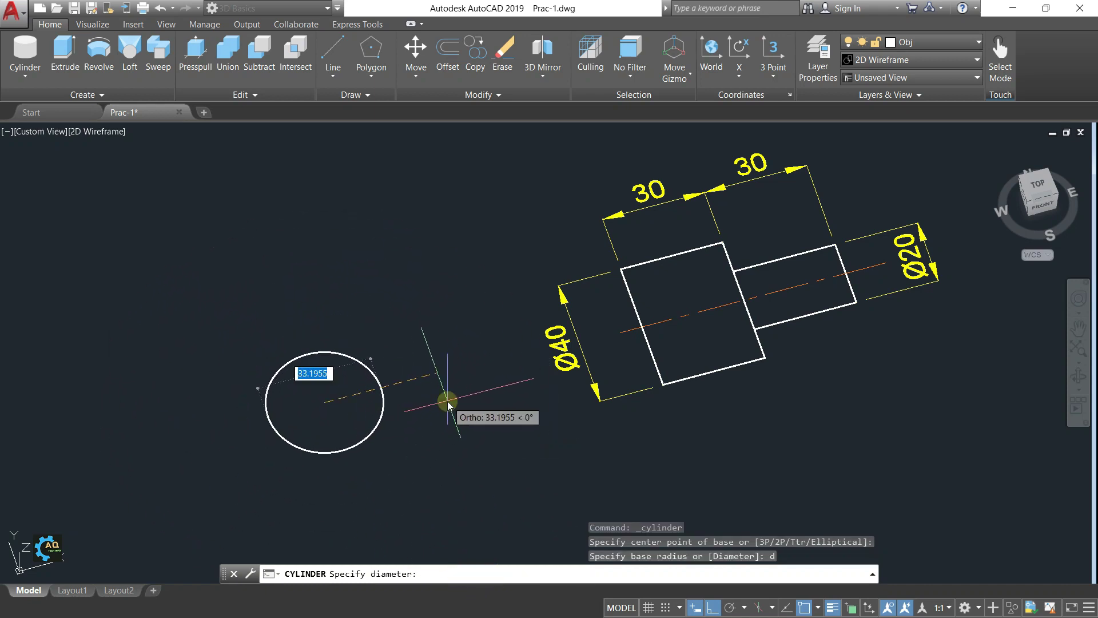
{"action": "type", "text": "40"}
{"action": "key", "text": "Return"}
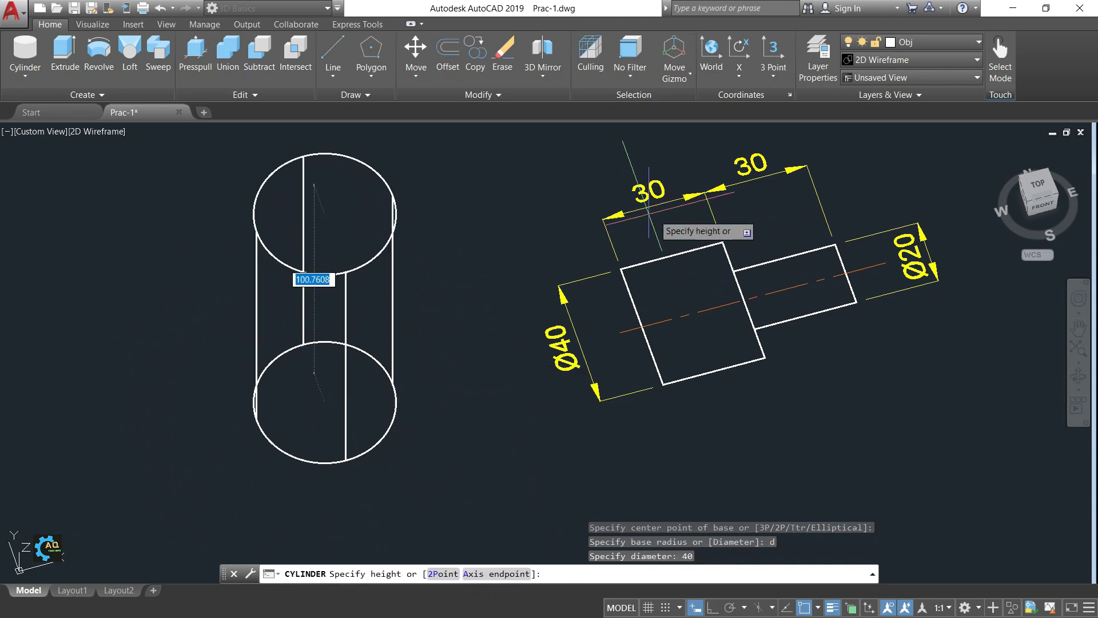
{"action": "type", "text": "0"}
{"action": "key", "text": "Return"}
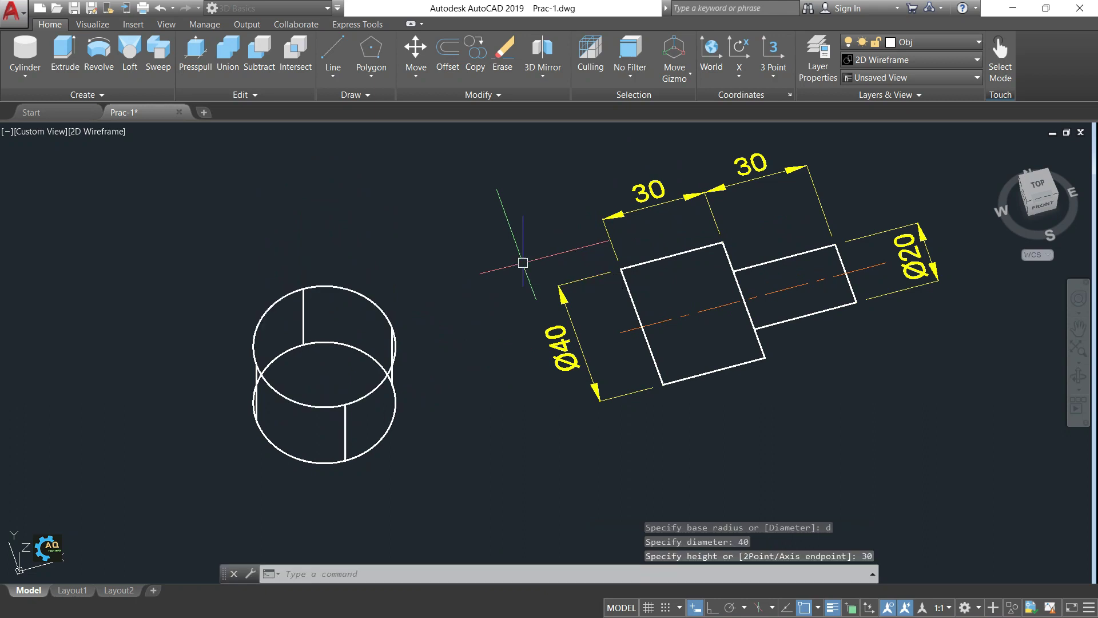
{"action": "middle_click_drag", "start_coordinate": [129, 343], "coordinate": [131, 343]}
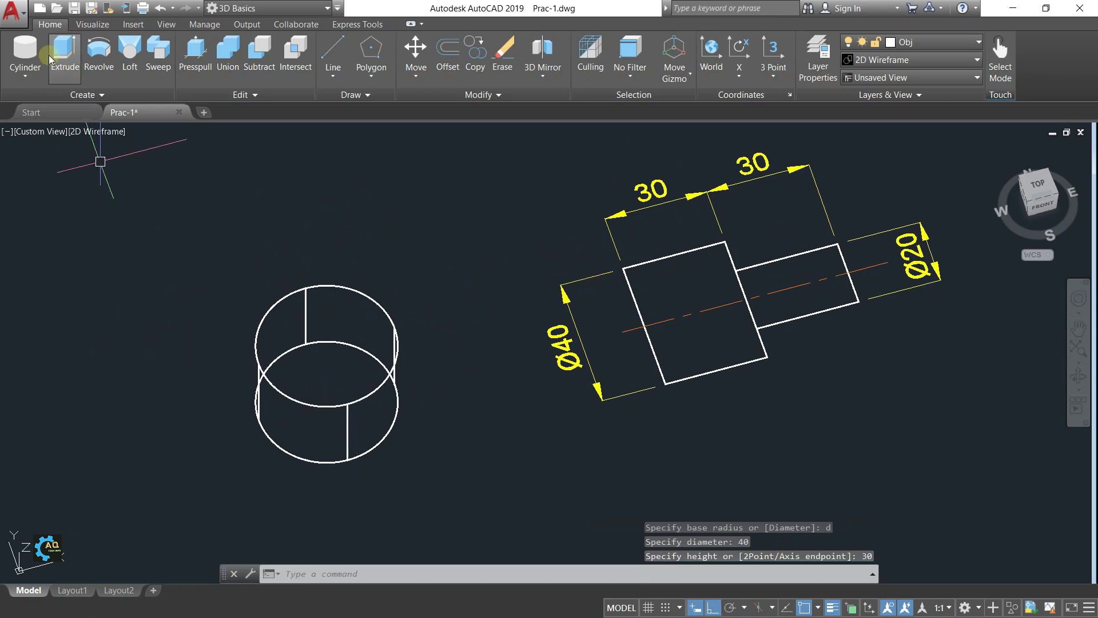
{"action": "left_click", "coordinate": [25, 48]}
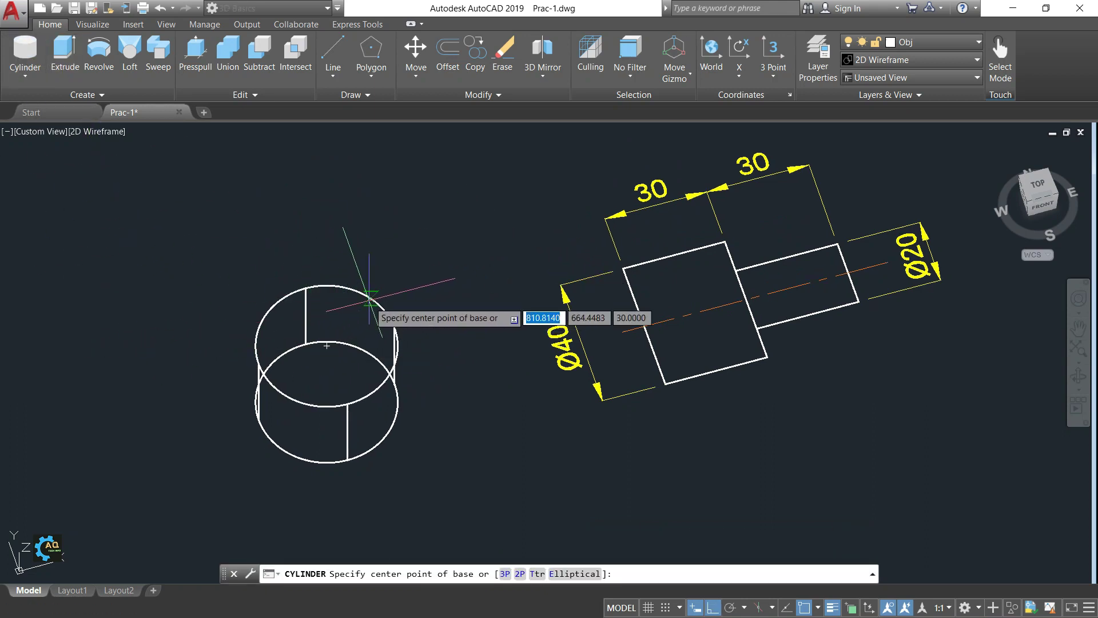
Add a Ø20 cylinder, 30 high, centred on the first cylinder's top face
{"action": "scroll", "coordinate": [366, 306], "scroll_direction": "up", "scroll_amount": 2}
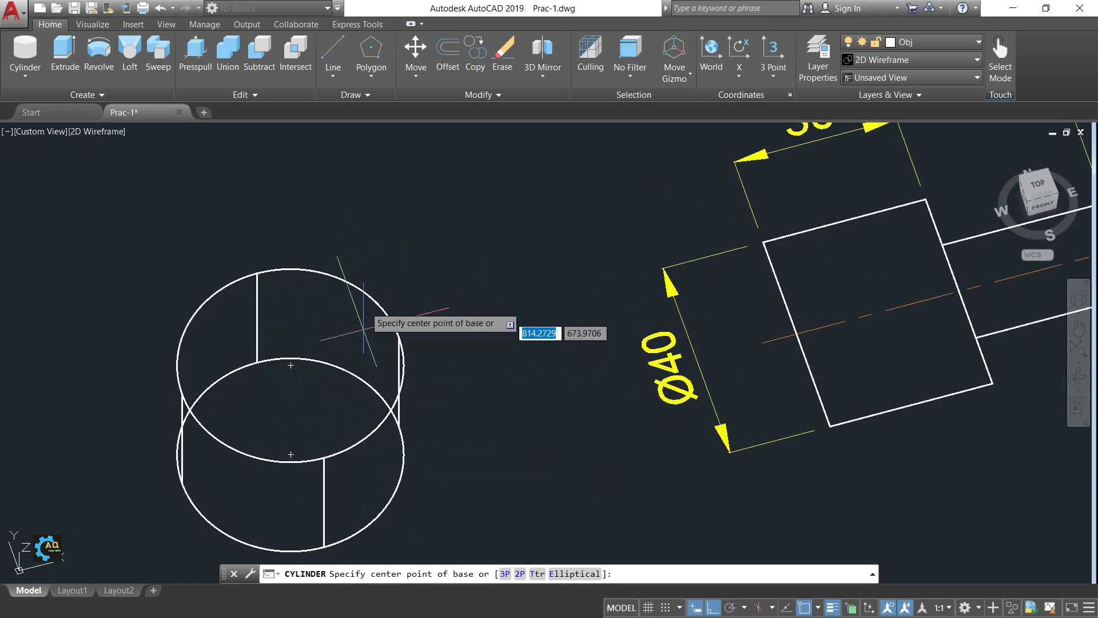
{"action": "left_click", "coordinate": [291, 365]}
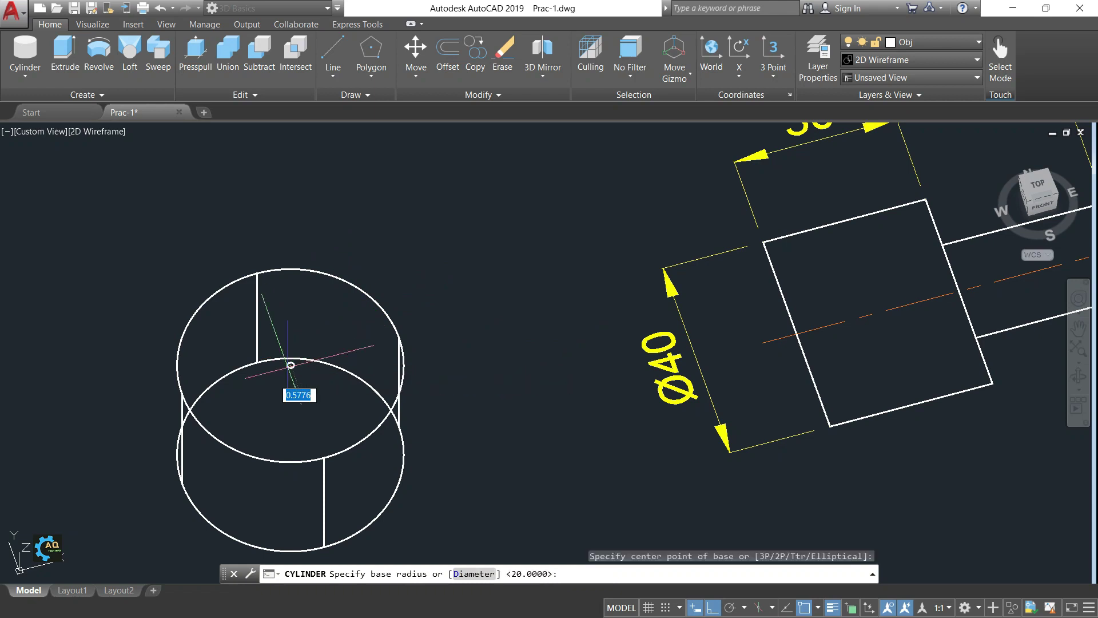
{"action": "type", "text": "d"}
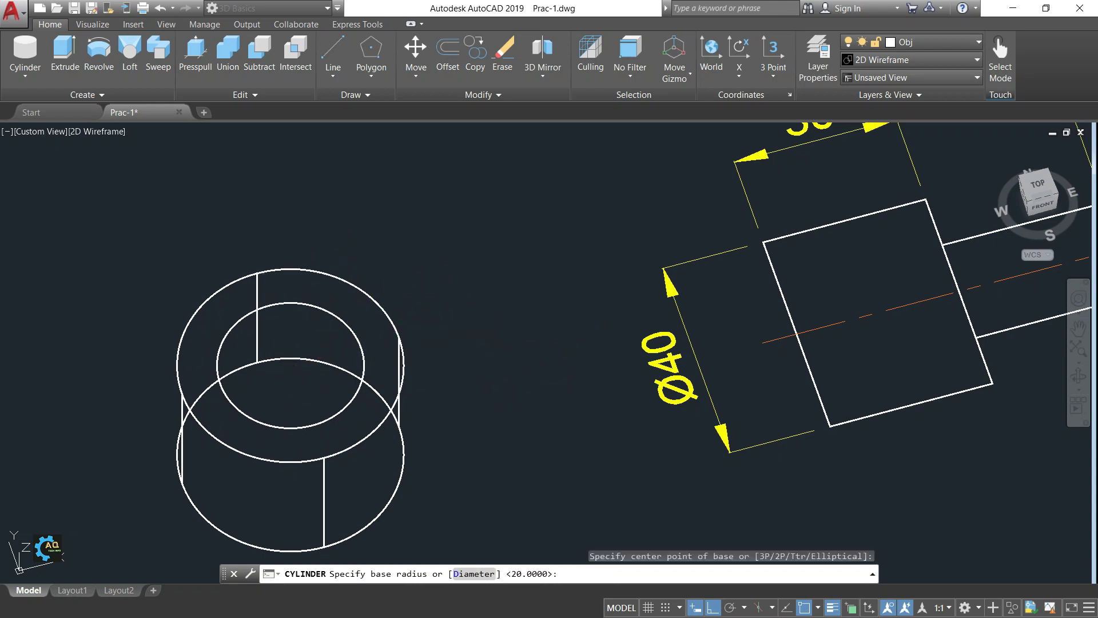
{"action": "key", "text": "Return"}
{"action": "scroll", "coordinate": [361, 346], "scroll_direction": "down", "scroll_amount": 2}
{"action": "type", "text": "20"}
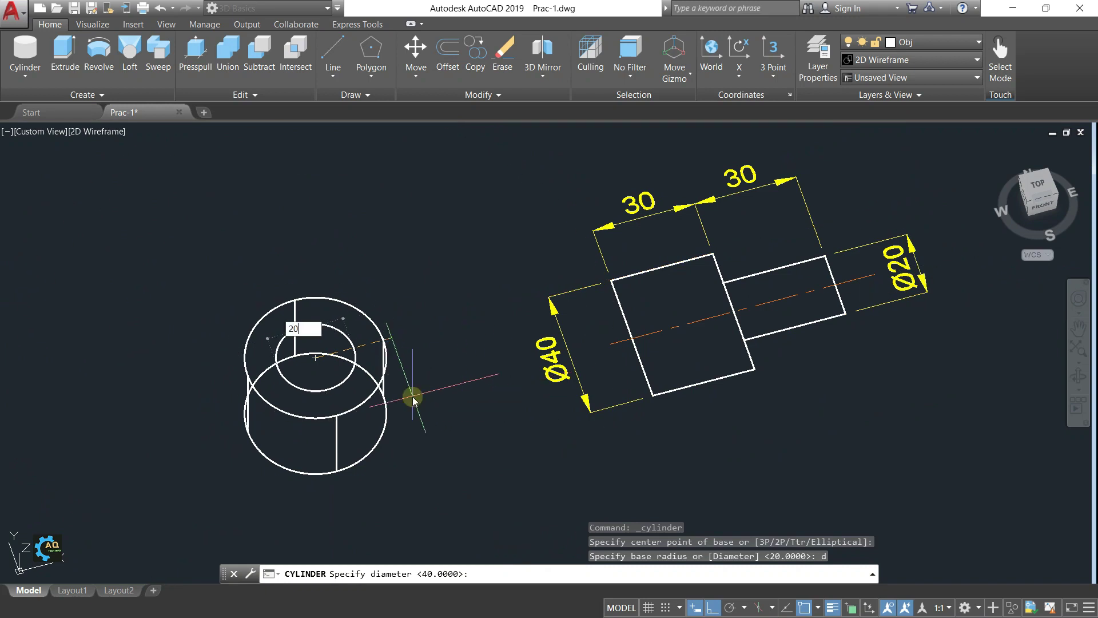
{"action": "key", "text": "Return"}
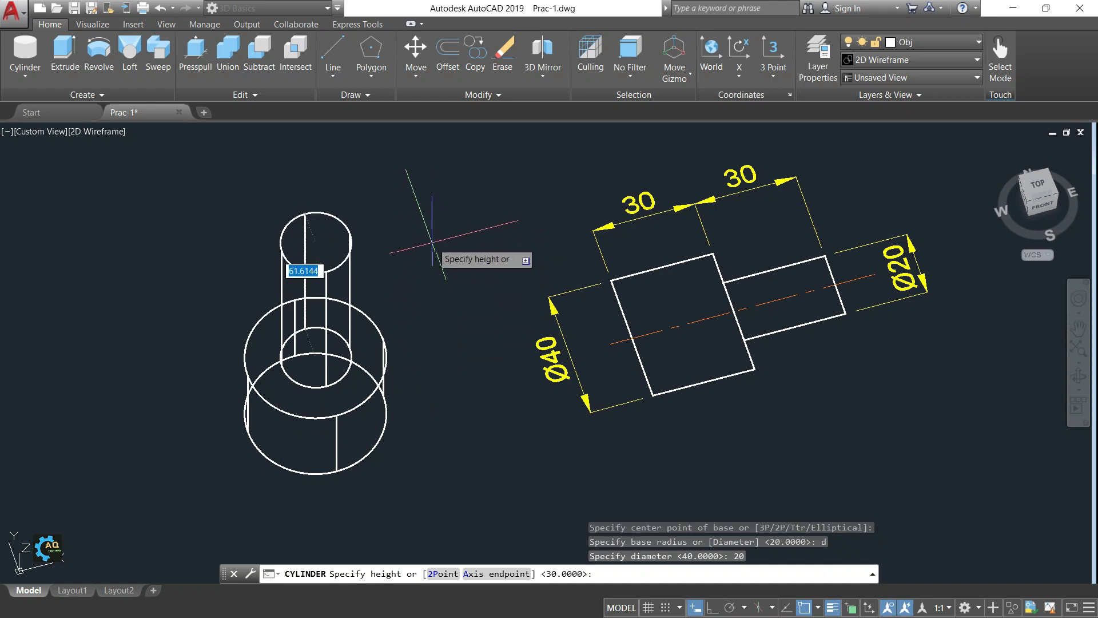
{"action": "left_click", "coordinate": [492, 269]}
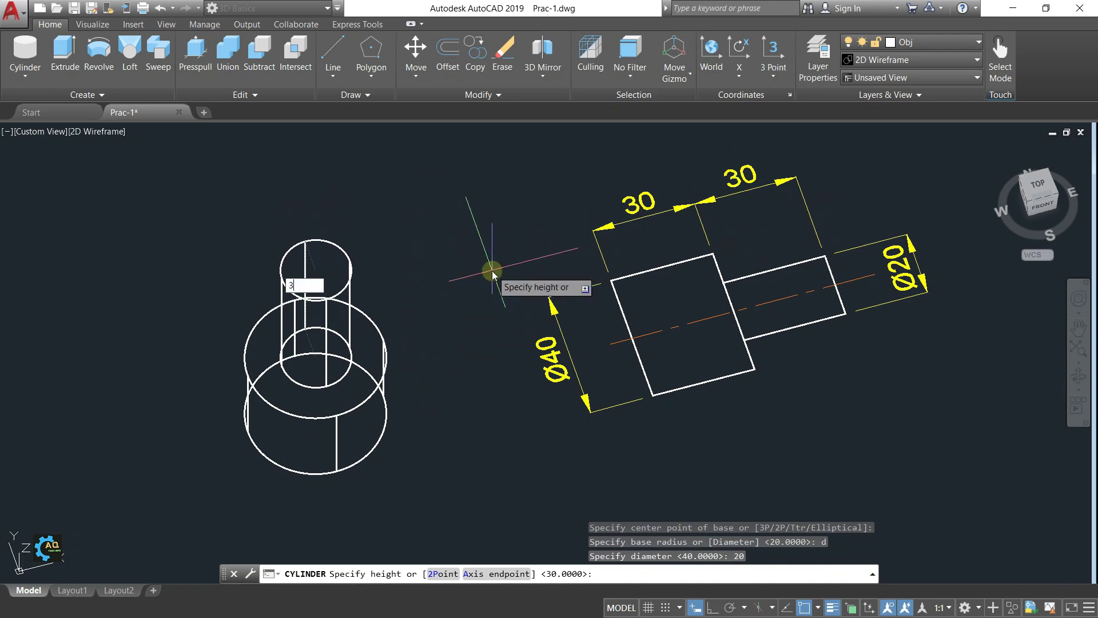
{"action": "type", "text": "0"}
{"action": "key", "text": "Return"}
{"action": "middle_click_drag", "start_coordinate": [452, 291], "coordinate": [524, 253]}
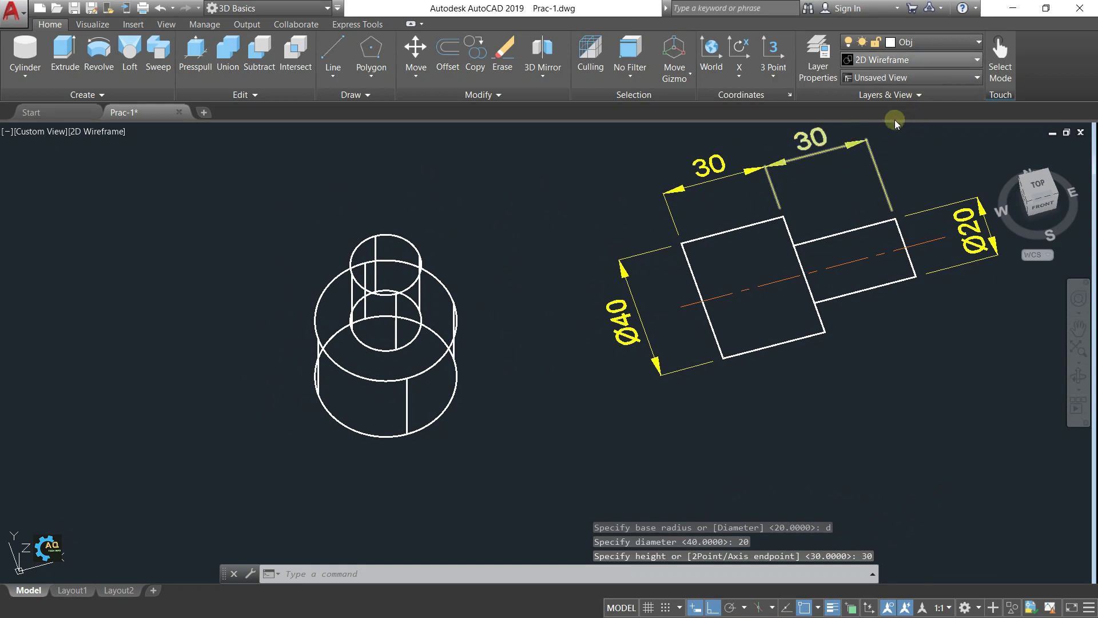
Try the Realistic and Shaded visual styles, settling on Shaded with edges
{"action": "left_click", "coordinate": [915, 59]}
{"action": "left_click", "coordinate": [952, 100]}
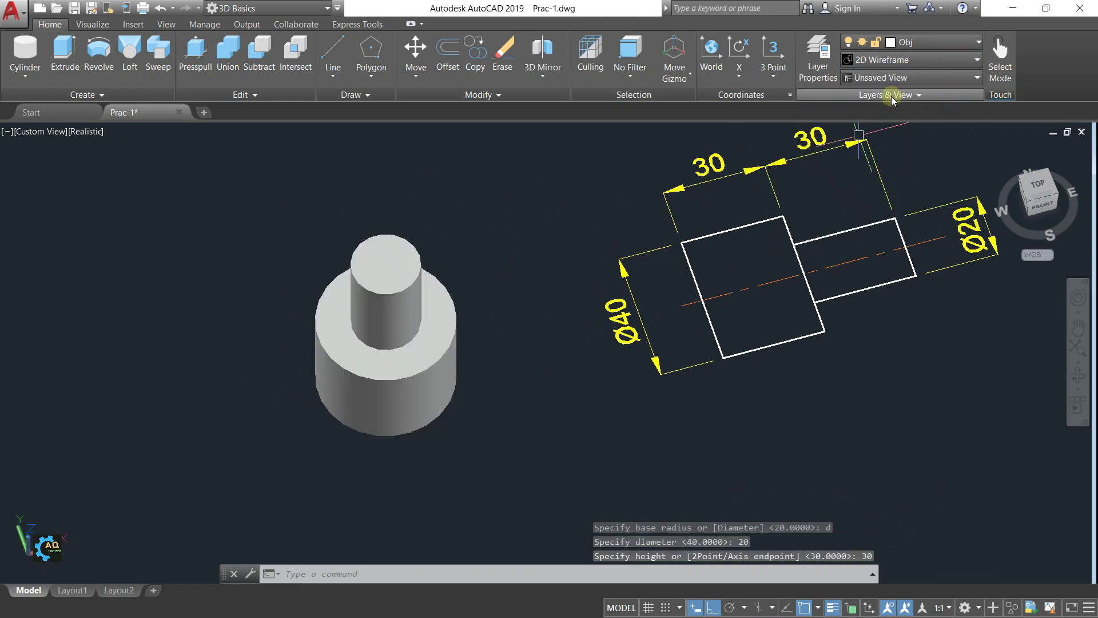
{"action": "left_click", "coordinate": [972, 57]}
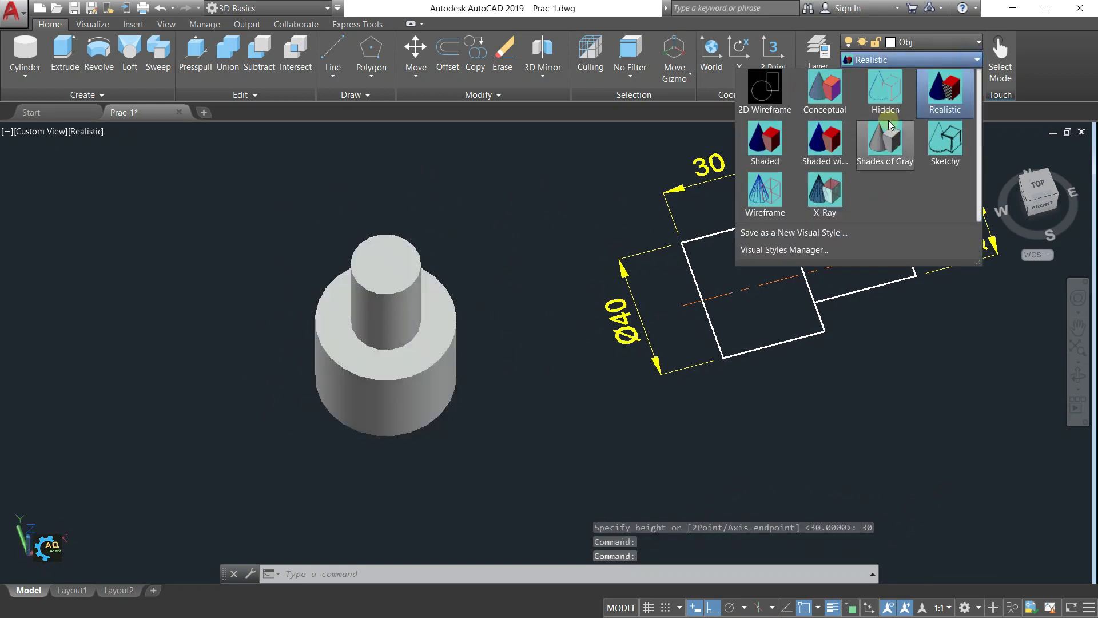
{"action": "left_click", "coordinate": [770, 150]}
{"action": "left_click", "coordinate": [943, 59]}
{"action": "left_click", "coordinate": [823, 151]}
Select the cylinder solid to inspect it, then clear the selection
{"action": "scroll", "coordinate": [428, 341], "scroll_direction": "up", "scroll_amount": 2}
{"action": "key", "text": "Escape"}
{"action": "left_click", "coordinate": [457, 326]}
{"action": "scroll", "coordinate": [476, 319], "scroll_direction": "down", "scroll_amount": 5}
{"action": "scroll", "coordinate": [476, 319], "scroll_direction": "up", "scroll_amount": 3}
{"action": "scroll", "coordinate": [476, 319], "scroll_direction": "up", "scroll_amount": 2}
{"action": "key", "text": "Escape"}
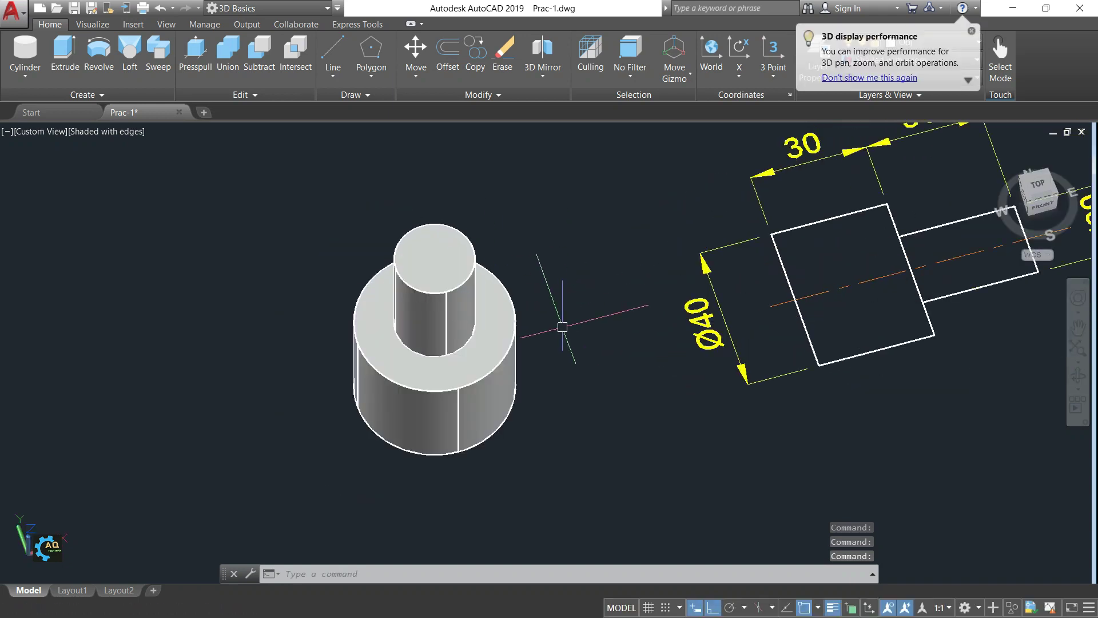
{"action": "scroll", "coordinate": [564, 312], "scroll_direction": "down", "scroll_amount": 1}
{"action": "scroll", "coordinate": [532, 321], "scroll_direction": "down", "scroll_amount": 4}
{"action": "scroll", "coordinate": [487, 322], "scroll_direction": "up", "scroll_amount": 4}
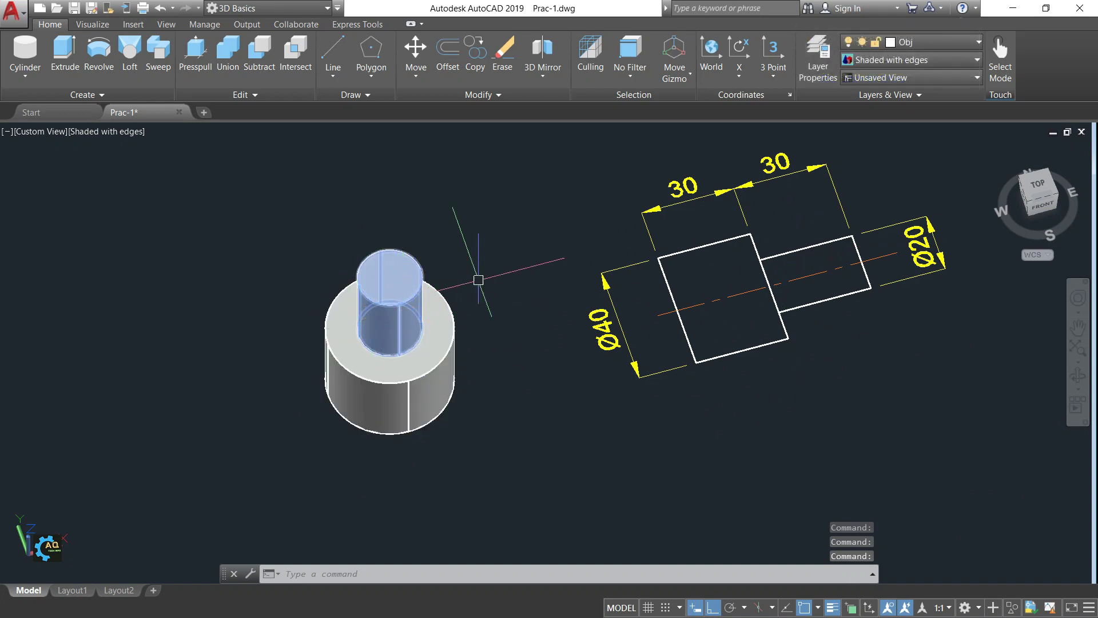
Orbit the view of the cylinders slightly and expand the Modify panel's extra tools
{"action": "middle_click_drag", "start_coordinate": [444, 328], "coordinate": [448, 321]}
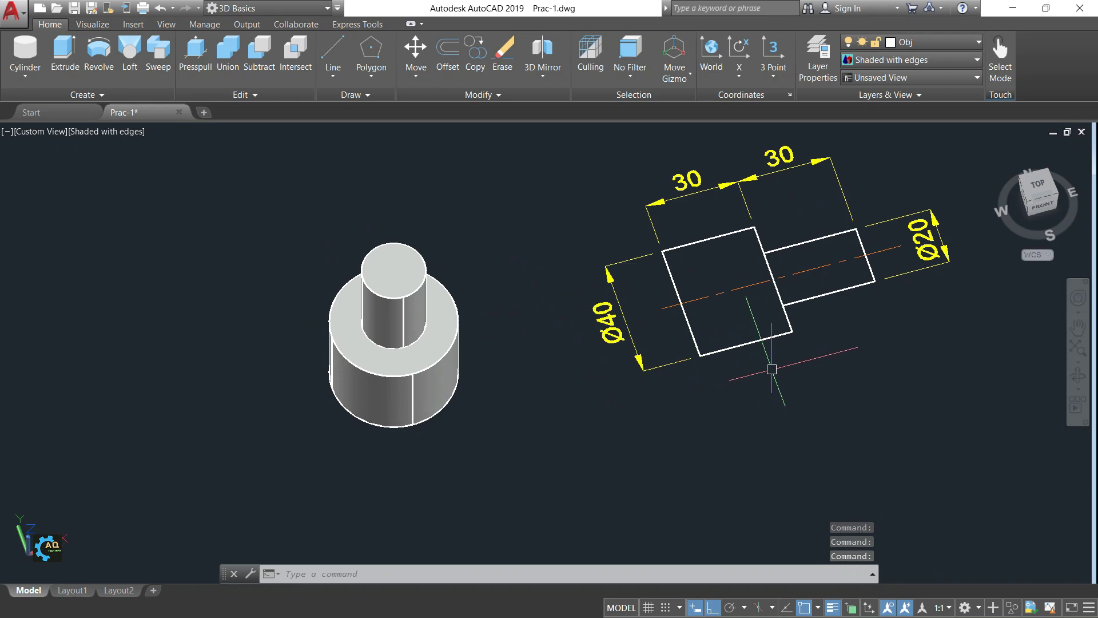
{"action": "mouse_move", "coordinate": [779, 363]}
{"action": "middle_mouse_down", "text": "shift"}
{"action": "mouse_move", "coordinate": [806, 370]}
{"action": "mouse_move", "coordinate": [750, 248]}
{"action": "mouse_move", "coordinate": [623, 336]}
{"action": "middle_mouse_up", "text": "shift"}
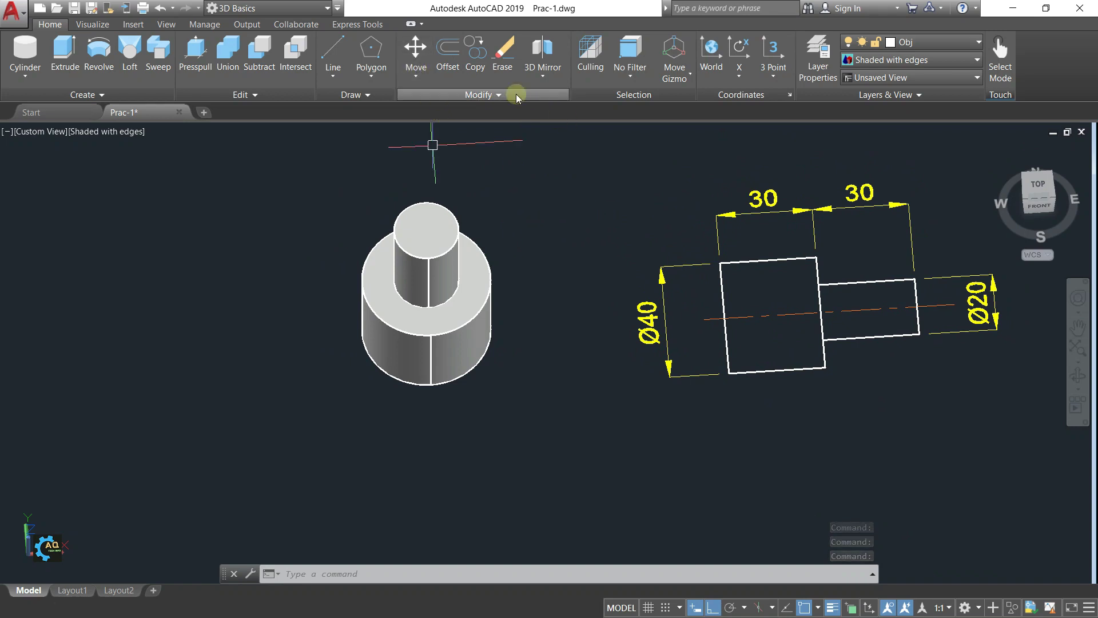
{"action": "middle_click_drag", "start_coordinate": [522, 181], "coordinate": [522, 185]}
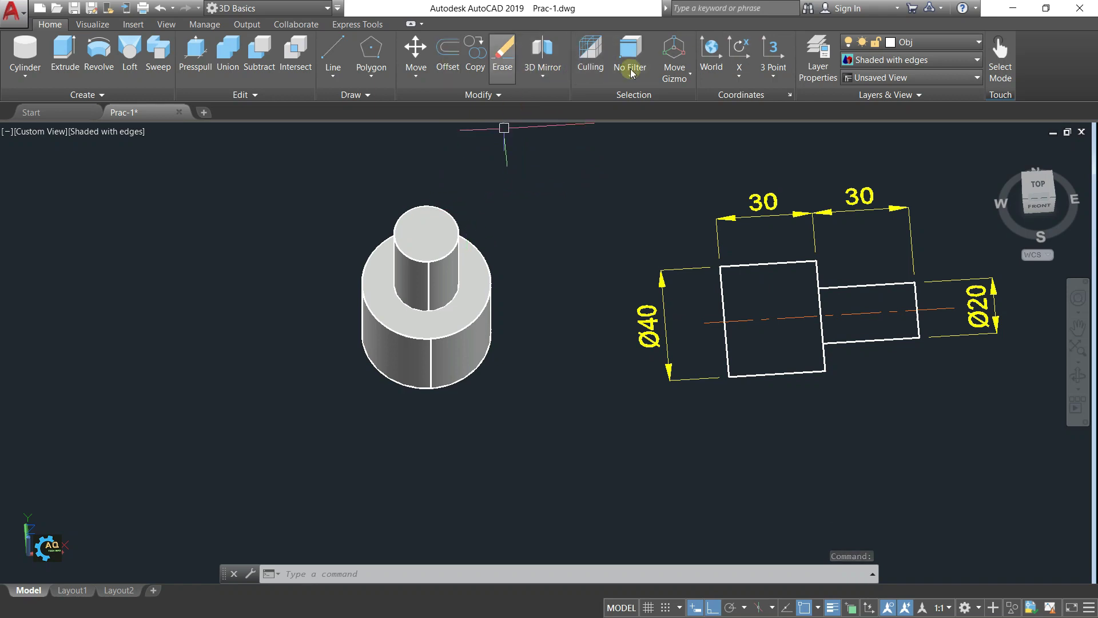
{"action": "left_click", "coordinate": [506, 92]}
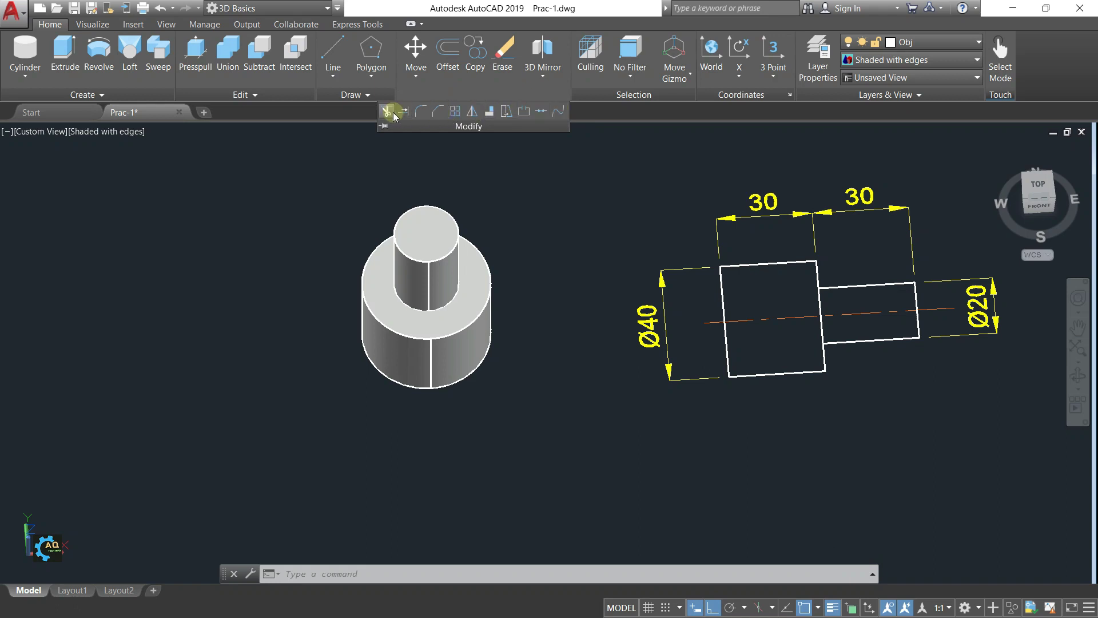
Switch to the 3D Modeling workspace and start the Rotate command
{"action": "left_click", "coordinate": [276, 8]}
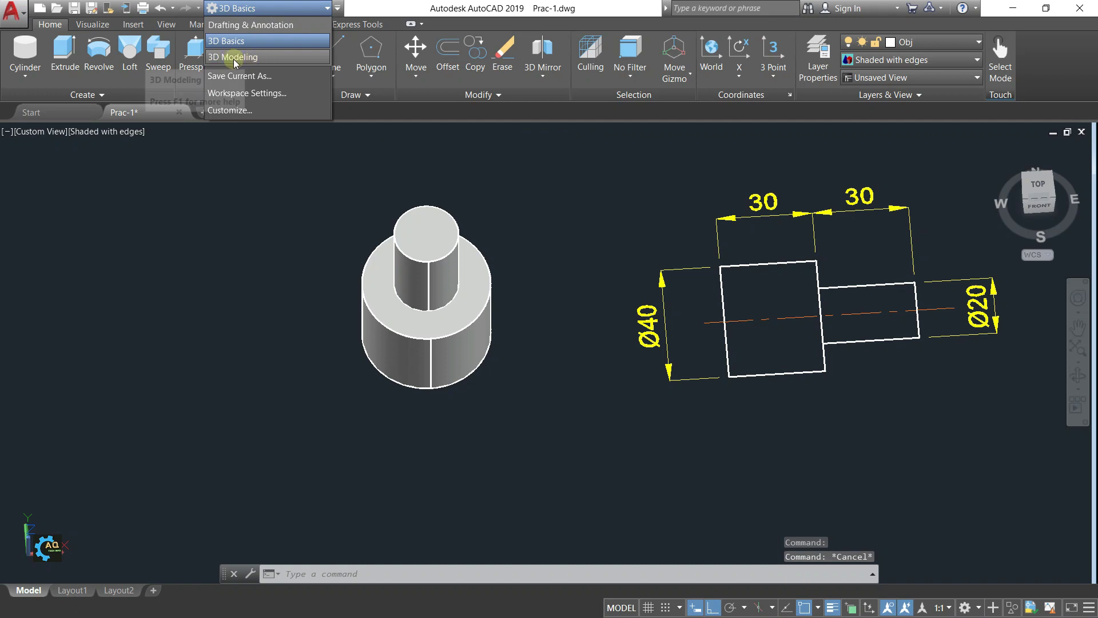
{"action": "left_click", "coordinate": [261, 58]}
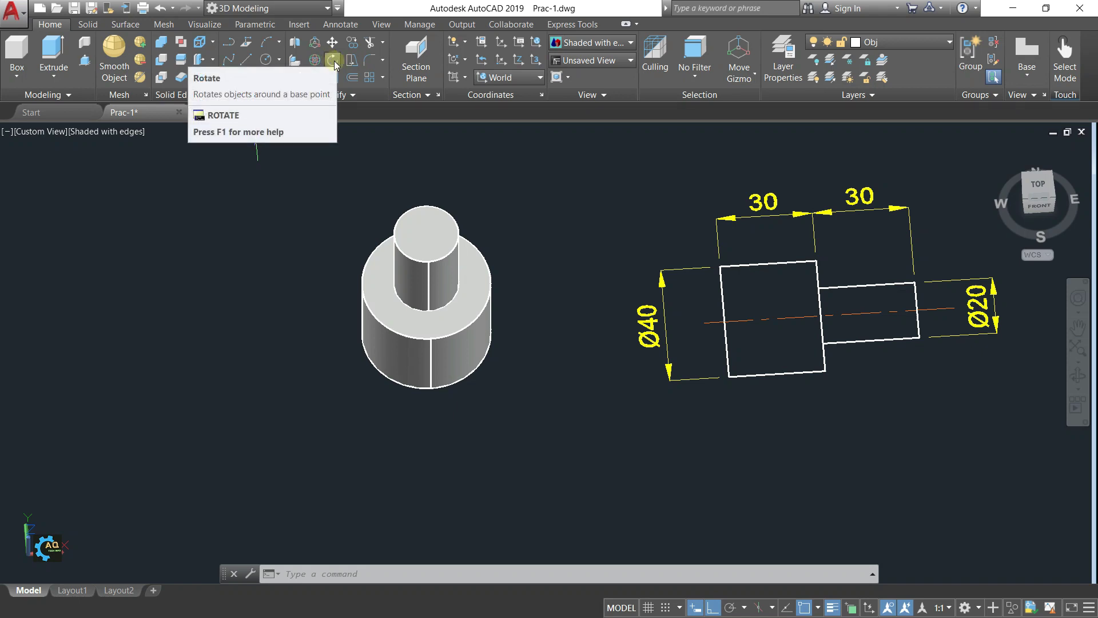
{"action": "left_click", "coordinate": [334, 61]}
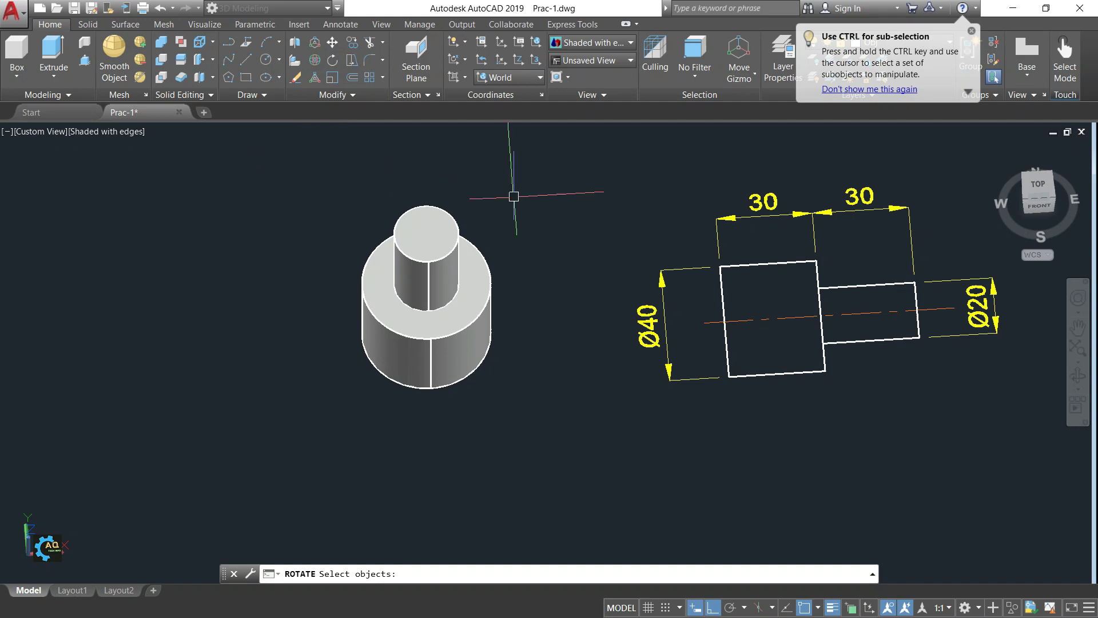
Cancel plain Rotate, run 3DROTATE, and begin a selection window over the cylinders
{"action": "key", "text": "Escape"}
{"action": "middle_click_drag", "start_coordinate": [548, 251], "coordinate": [526, 269]}
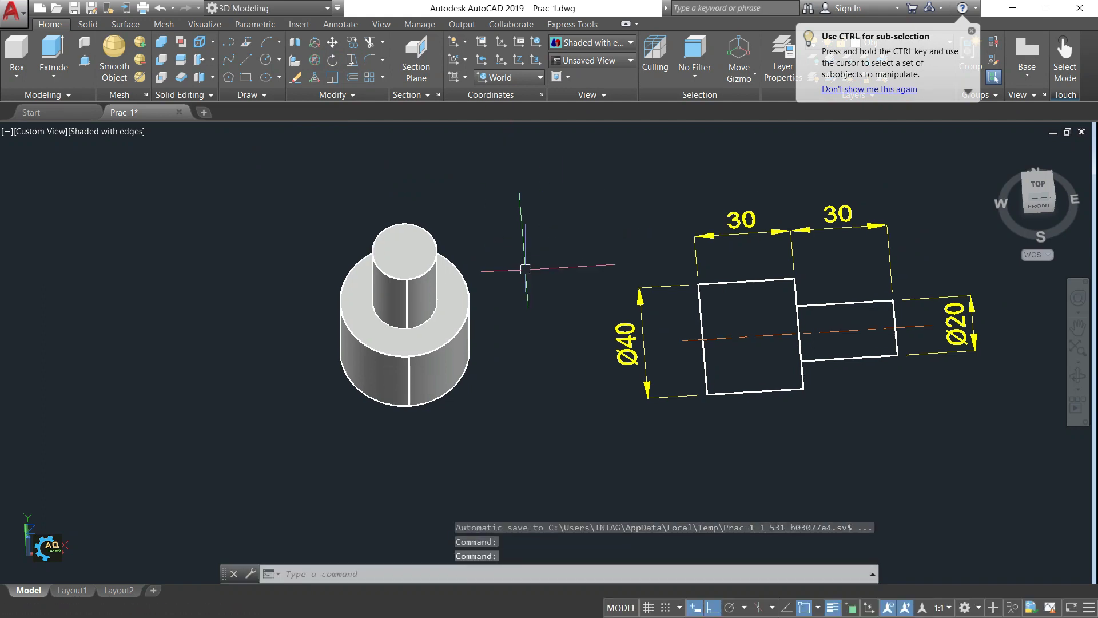
{"action": "type", "text": "3DROTATE3DROTATE"}
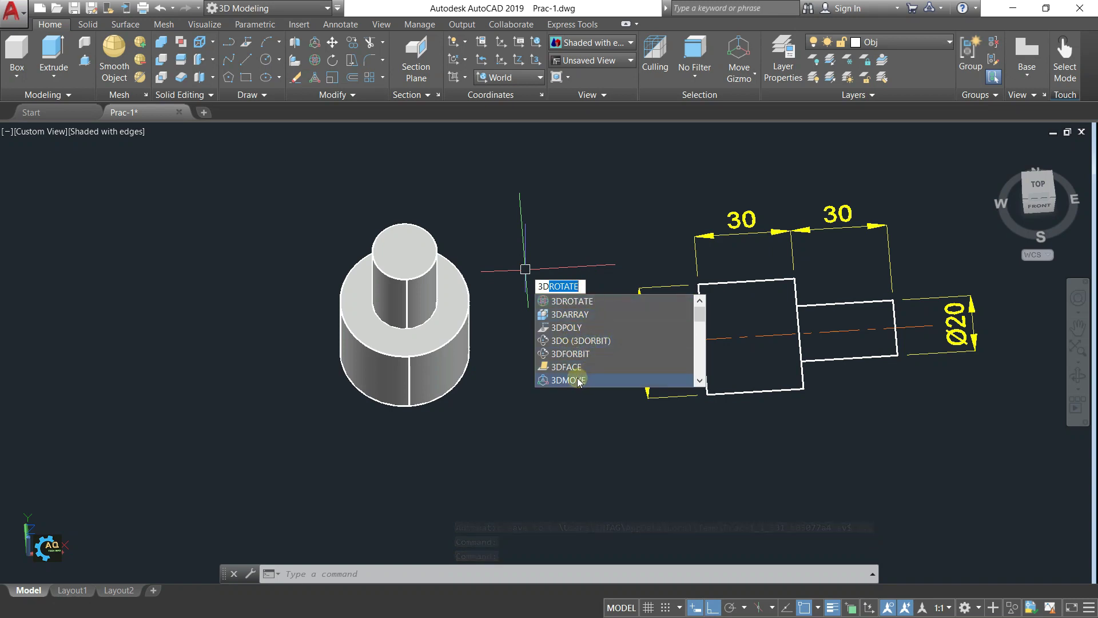
{"action": "mouse_move", "coordinate": [702, 315]}
{"action": "left_mouse_down"}
{"action": "mouse_move", "coordinate": [704, 337]}
{"action": "mouse_move", "coordinate": [703, 306]}
{"action": "left_mouse_up"}
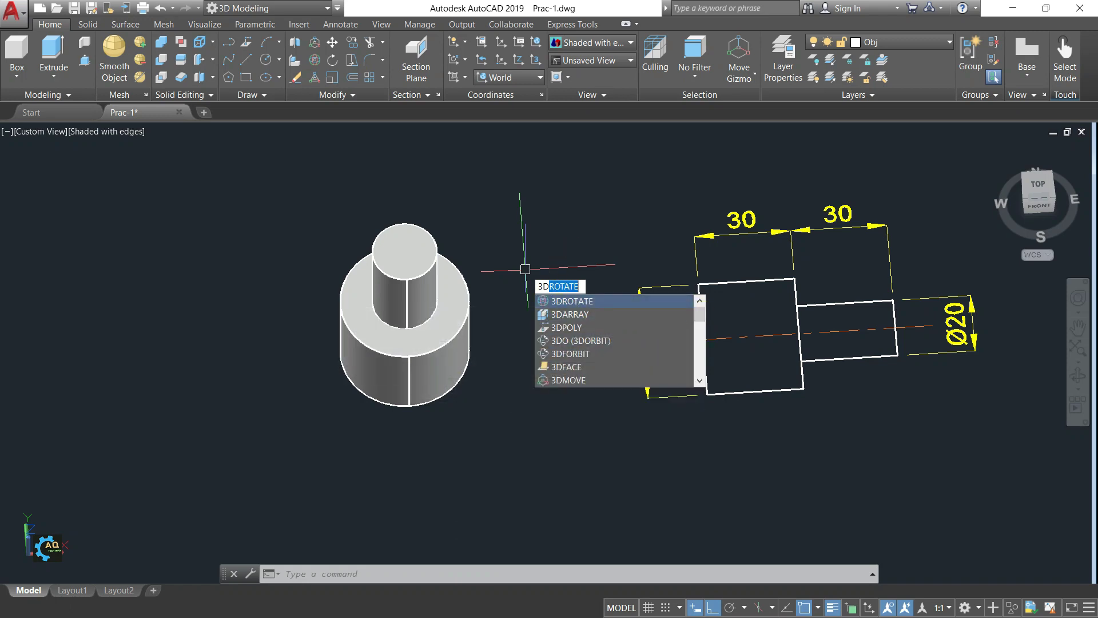
{"action": "key", "text": "Return"}
{"action": "left_click", "coordinate": [483, 225]}
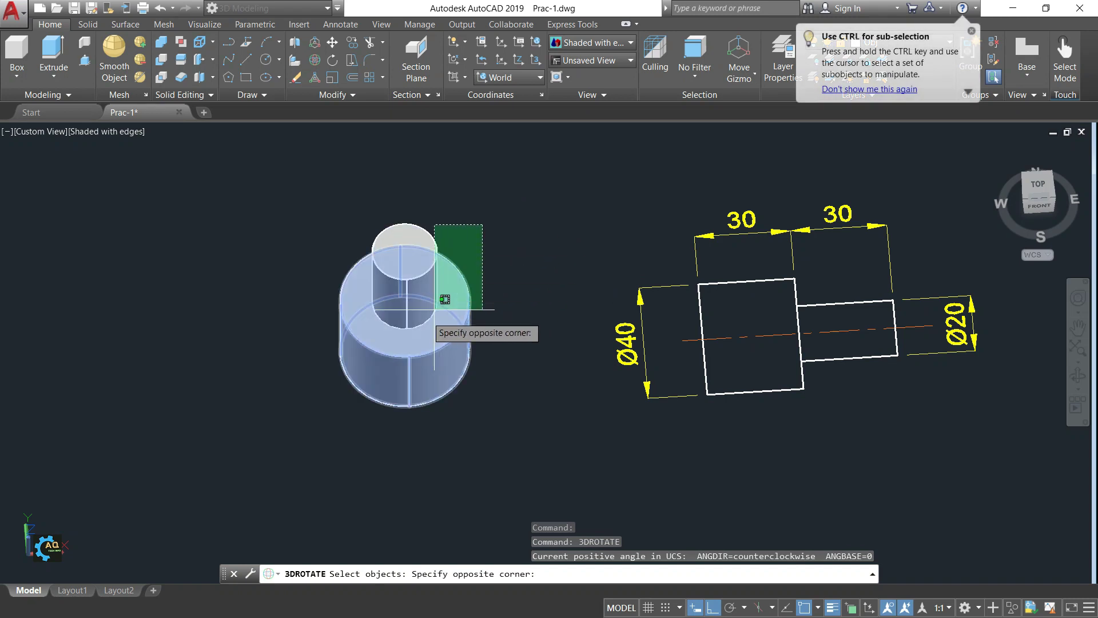
Rotate both cylinders 270° about the gizmo axis so the shaft lies horizontally
{"action": "left_click", "coordinate": [309, 403]}
{"action": "key", "text": "Return"}
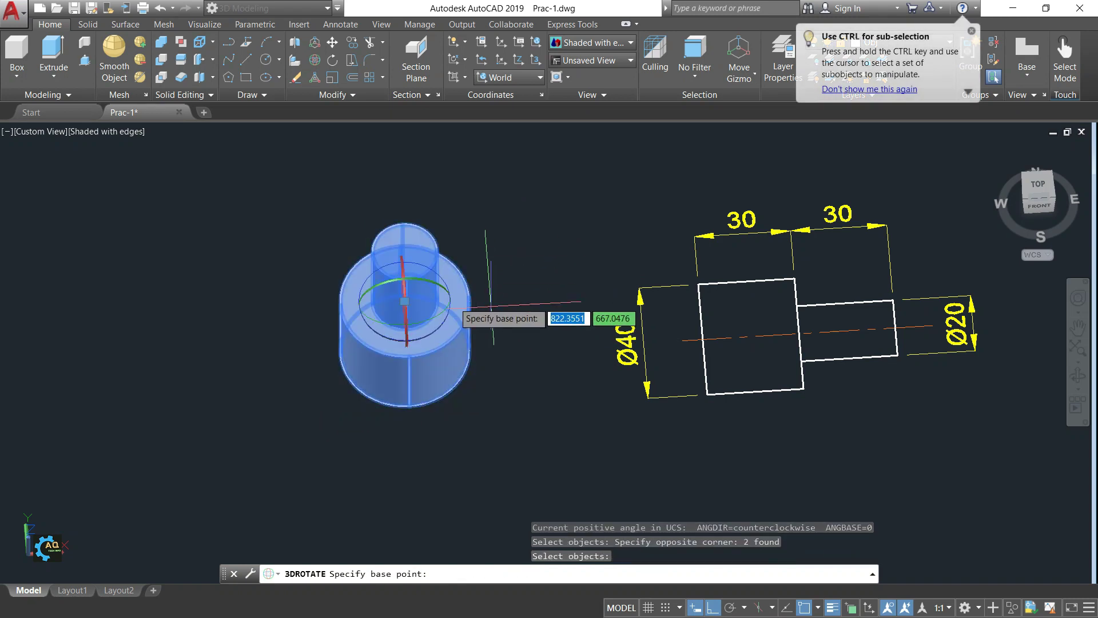
{"action": "scroll", "coordinate": [404, 277], "scroll_direction": "up", "scroll_amount": 5}
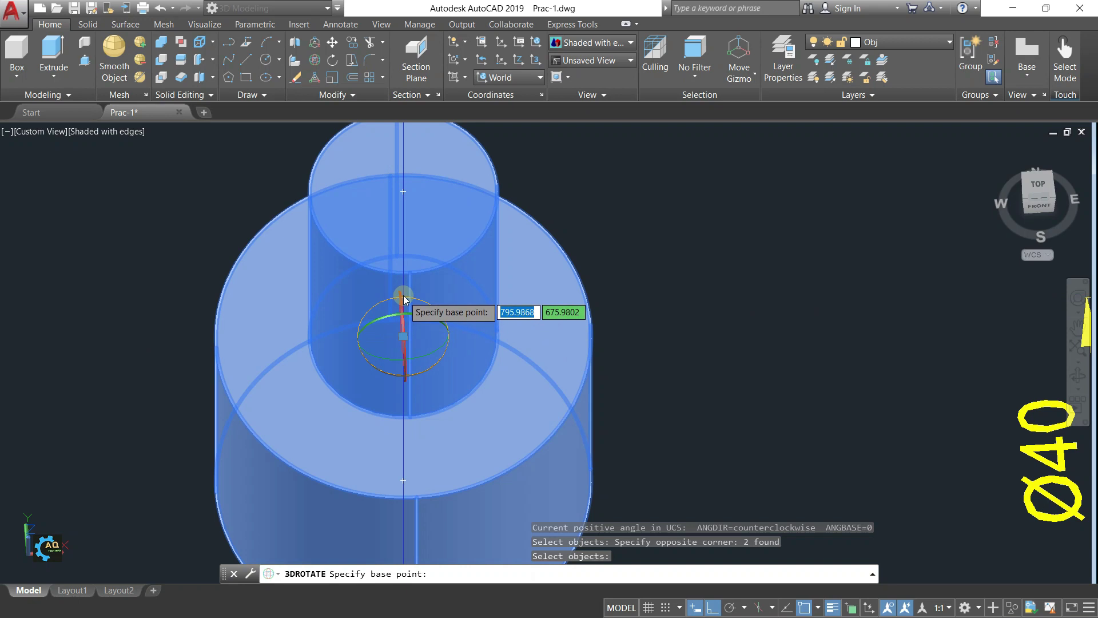
{"action": "scroll", "coordinate": [407, 282], "scroll_direction": "down", "scroll_amount": 5}
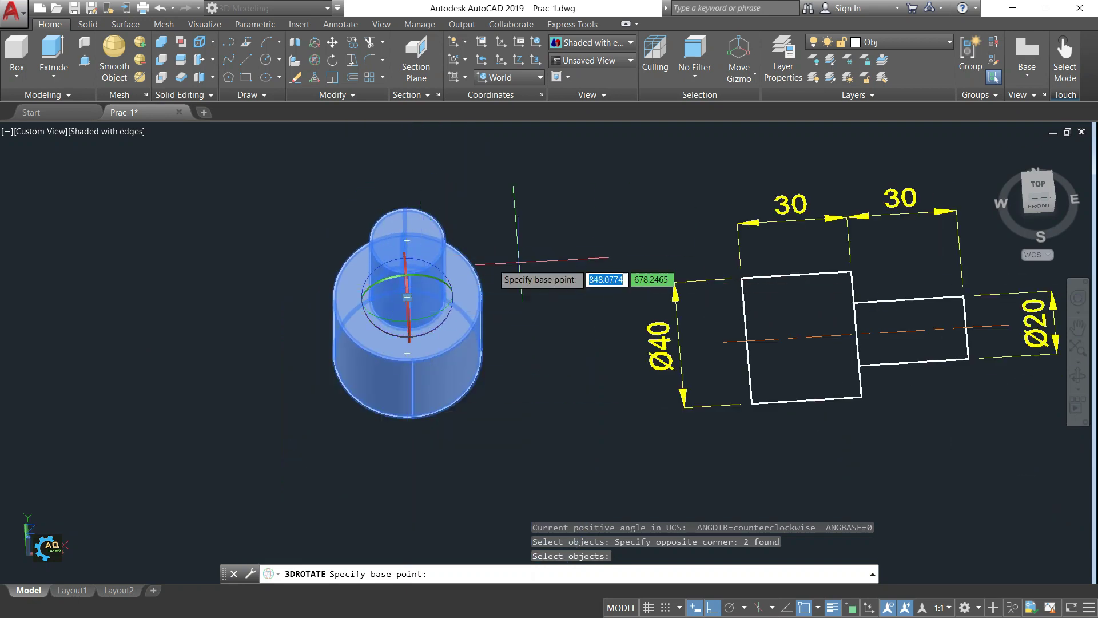
{"action": "scroll", "coordinate": [373, 269], "scroll_direction": "up", "scroll_amount": 2}
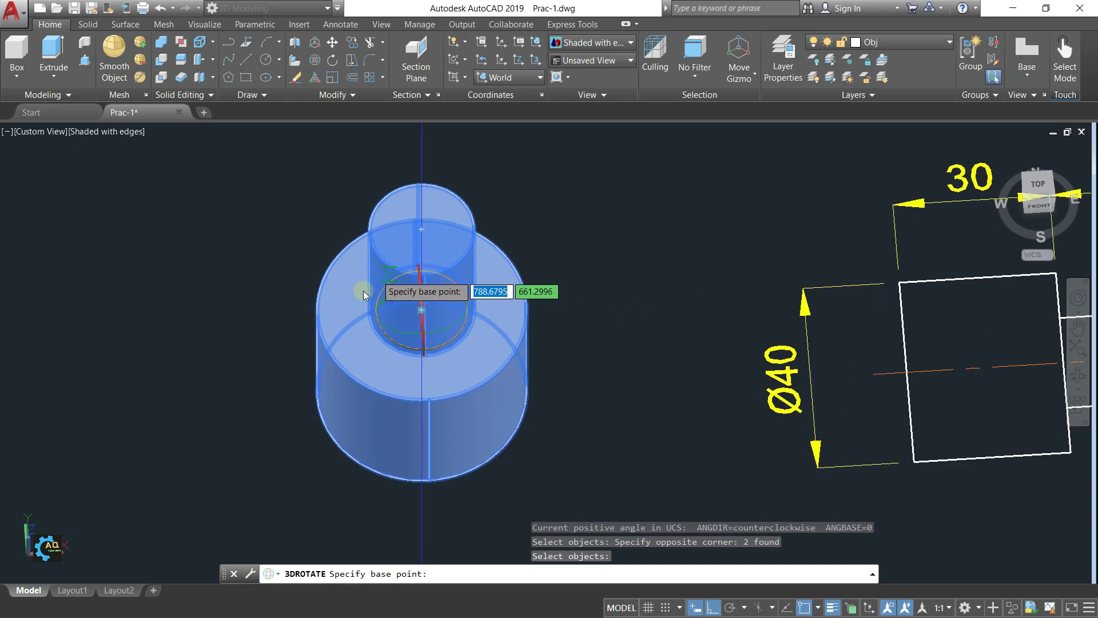
{"action": "scroll", "coordinate": [412, 297], "scroll_direction": "up", "scroll_amount": 2}
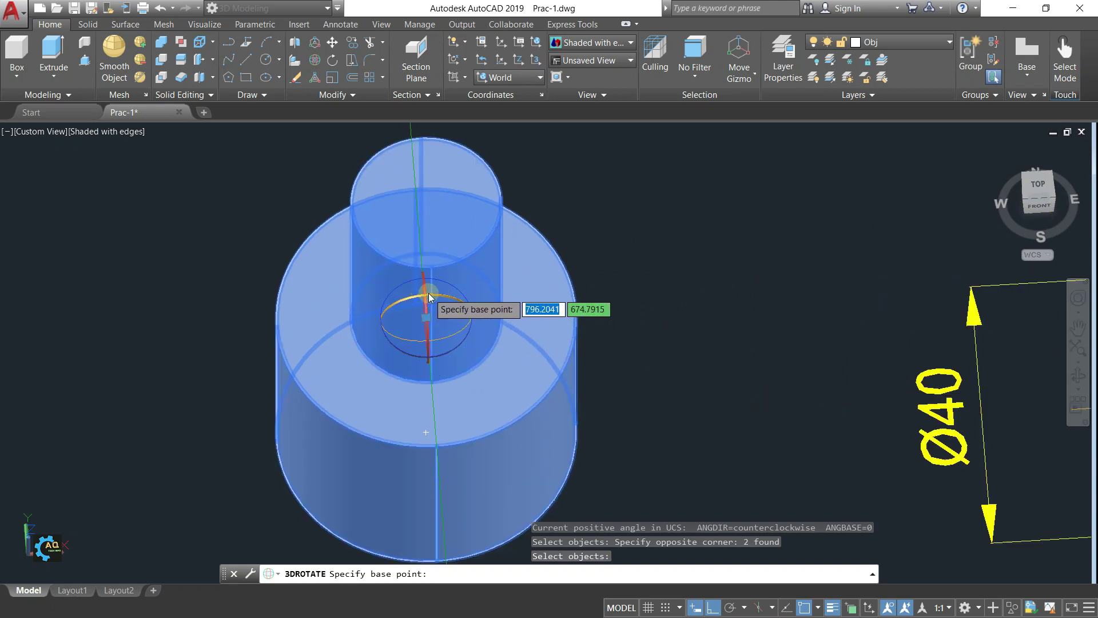
{"action": "left_click", "coordinate": [441, 280]}
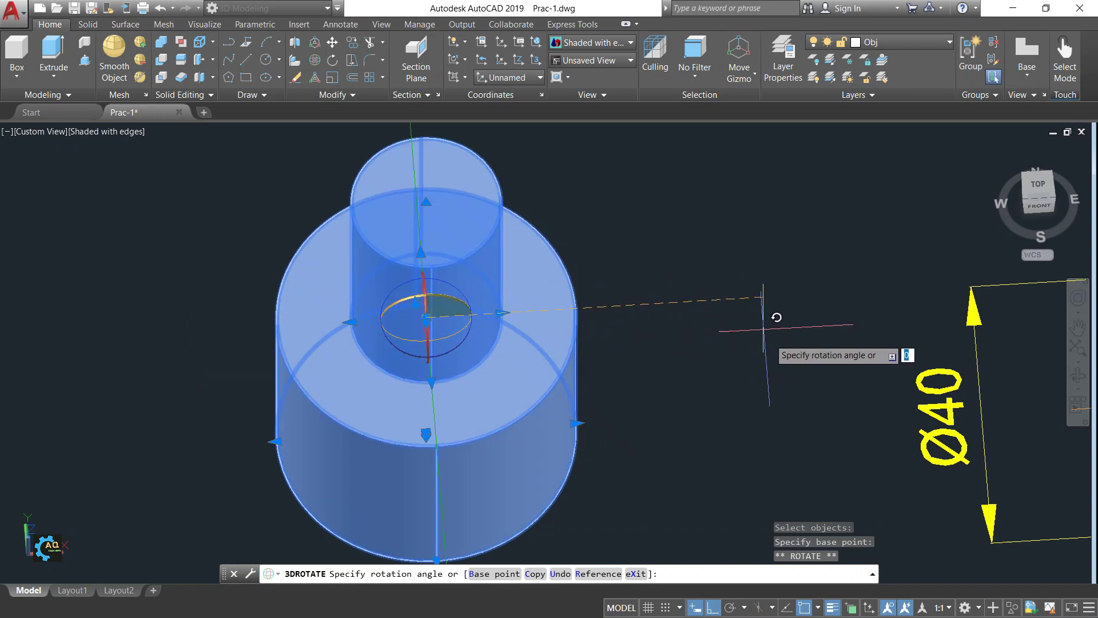
{"action": "scroll", "coordinate": [681, 314], "scroll_direction": "down", "scroll_amount": 2}
{"action": "scroll", "coordinate": [657, 336], "scroll_direction": "down", "scroll_amount": 2}
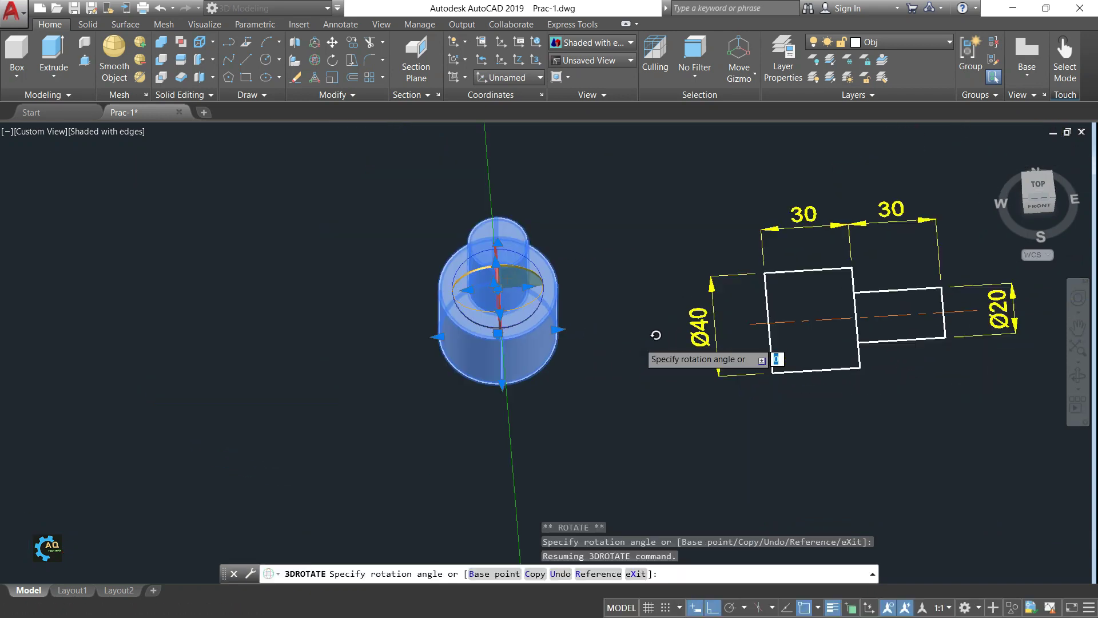
{"action": "left_click", "coordinate": [674, 423]}
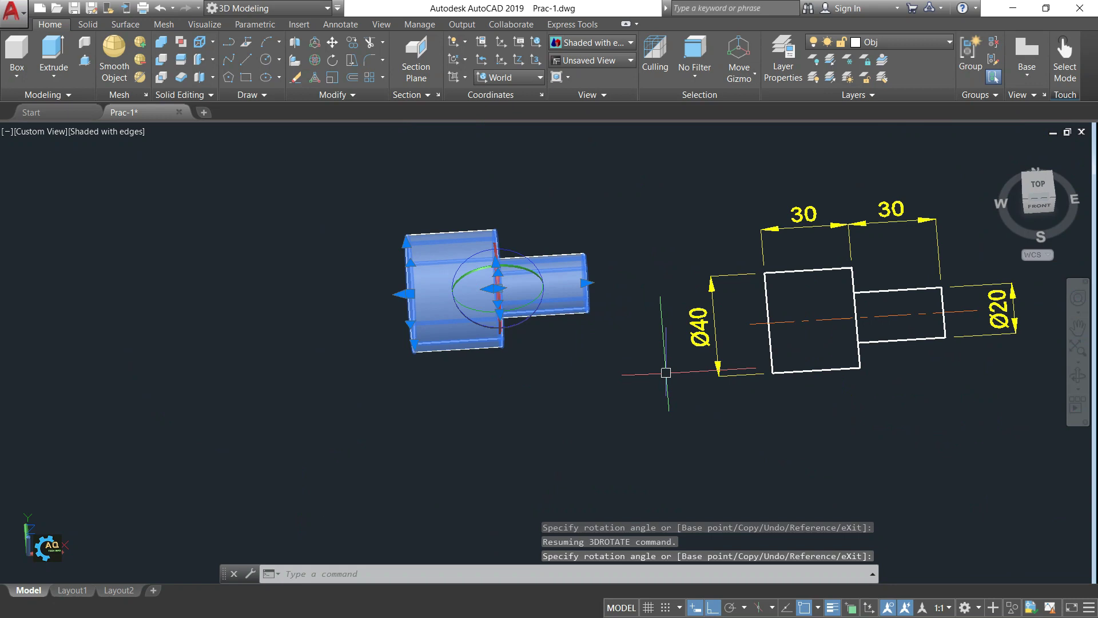
{"action": "key", "text": "F10"}
{"action": "key", "text": "F10"}
{"action": "key", "text": "Escape"}
{"action": "middle_click_drag", "start_coordinate": [588, 286], "coordinate": [571, 284]}
{"action": "scroll", "coordinate": [600, 262], "scroll_direction": "up", "scroll_amount": 2}
{"action": "scroll", "coordinate": [600, 261], "scroll_direction": "down", "scroll_amount": 4}
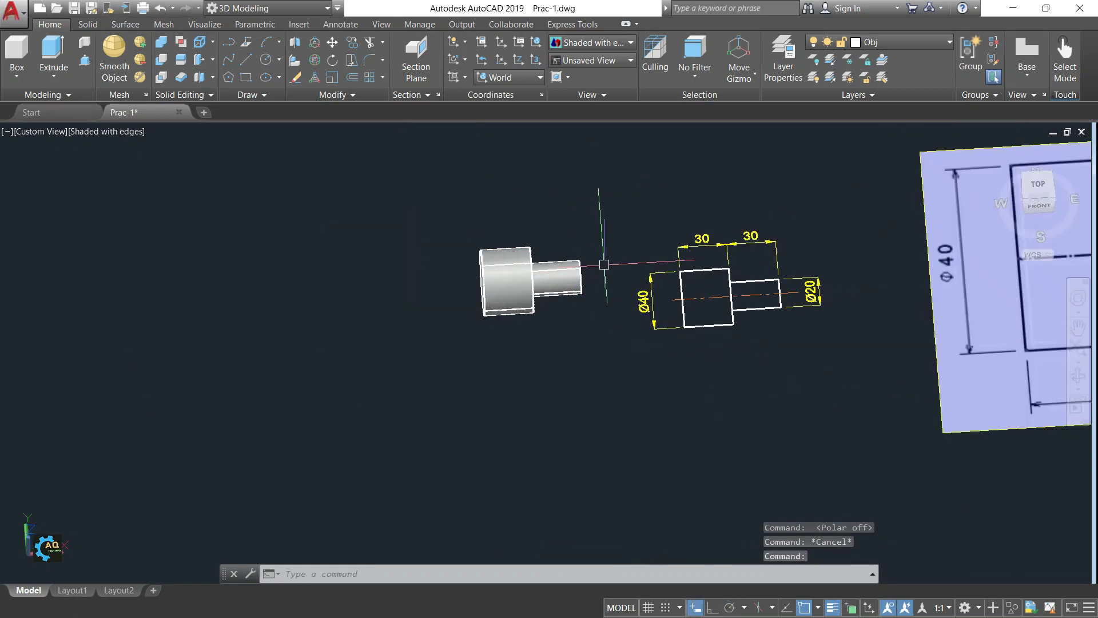
{"action": "scroll", "coordinate": [600, 258], "scroll_direction": "up", "scroll_amount": 3}
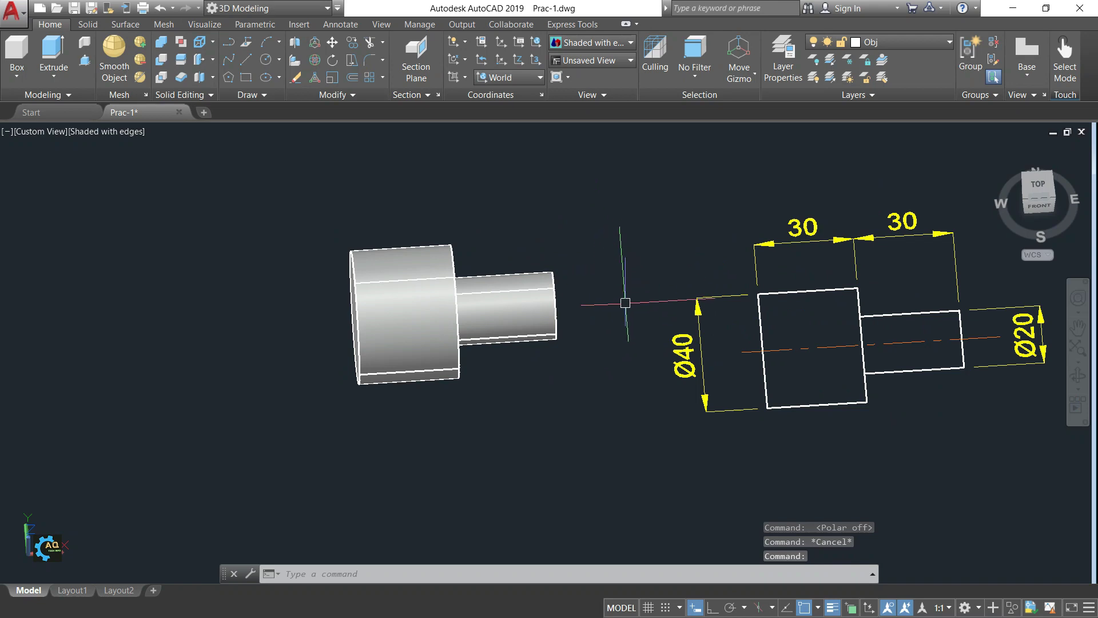
{"action": "mouse_move", "coordinate": [625, 302]}
{"action": "middle_mouse_down", "text": "shift"}
{"action": "mouse_move", "coordinate": [637, 224]}
{"action": "mouse_move", "coordinate": [617, 203]}
{"action": "mouse_move", "coordinate": [608, 218]}
{"action": "mouse_move", "coordinate": [620, 270]}
{"action": "mouse_move", "coordinate": [607, 273]}
{"action": "middle_mouse_up", "text": "shift"}
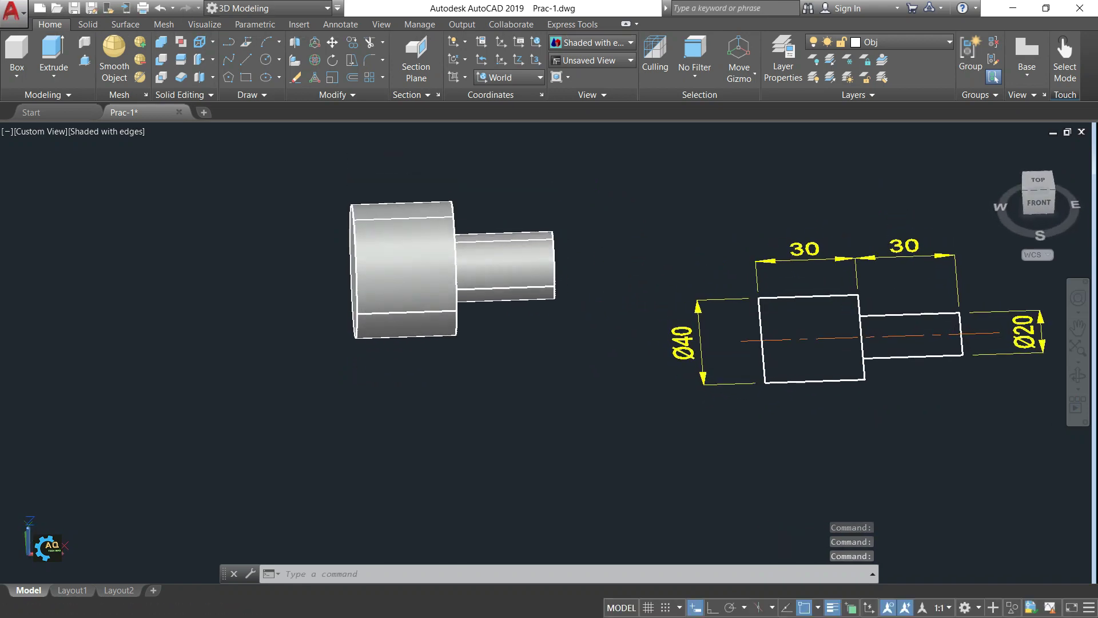
{"action": "scroll", "coordinate": [607, 273], "scroll_direction": "down", "scroll_amount": 1}
{"action": "scroll", "coordinate": [607, 273], "scroll_direction": "down", "scroll_amount": 3}
{"action": "mouse_move", "coordinate": [699, 294]}
{"action": "middle_mouse_down", "text": "shift"}
{"action": "mouse_move", "coordinate": [695, 355]}
{"action": "mouse_move", "coordinate": [680, 343]}
{"action": "middle_mouse_up", "text": "shift"}
{"action": "scroll", "coordinate": [681, 343], "scroll_direction": "up", "scroll_amount": 3}
{"action": "scroll", "coordinate": [678, 286], "scroll_direction": "up", "scroll_amount": 1}
{"action": "scroll", "coordinate": [681, 306], "scroll_direction": "up", "scroll_amount": 1}
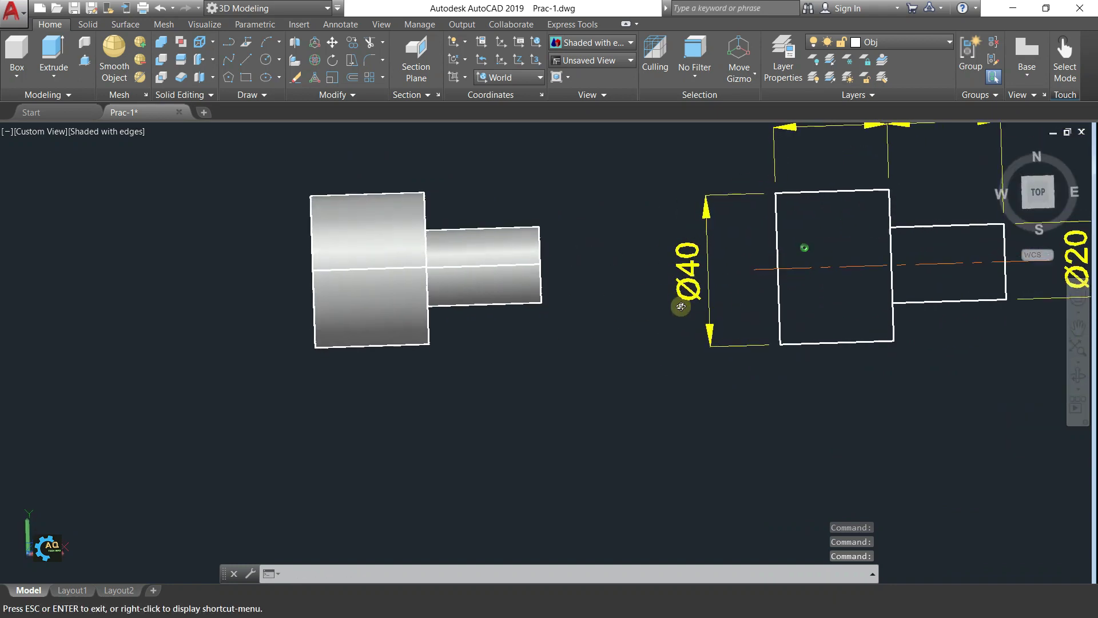
{"action": "scroll", "coordinate": [681, 306], "scroll_direction": "down", "scroll_amount": 3}
{"action": "scroll", "coordinate": [682, 288], "scroll_direction": "down", "scroll_amount": 3}
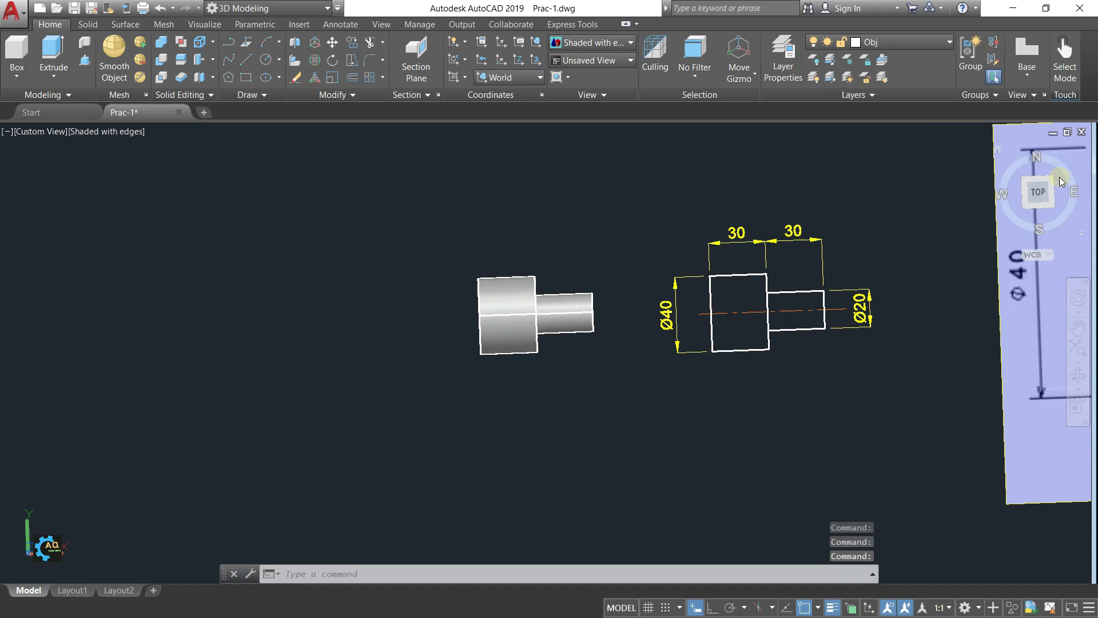
{"action": "left_click", "coordinate": [1038, 193]}
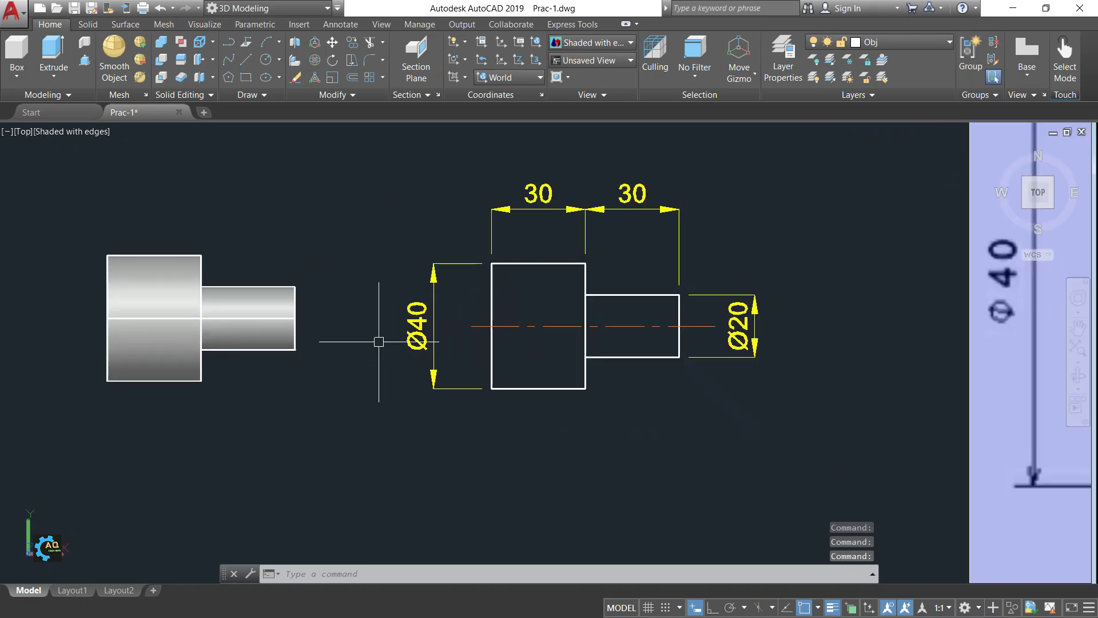
{"action": "mouse_move", "coordinate": [501, 368]}
{"action": "middle_mouse_down", "text": "shift"}
{"action": "mouse_move", "coordinate": [532, 343]}
{"action": "mouse_move", "coordinate": [528, 302]}
{"action": "mouse_move", "coordinate": [427, 323]}
{"action": "middle_mouse_up", "text": "shift"}
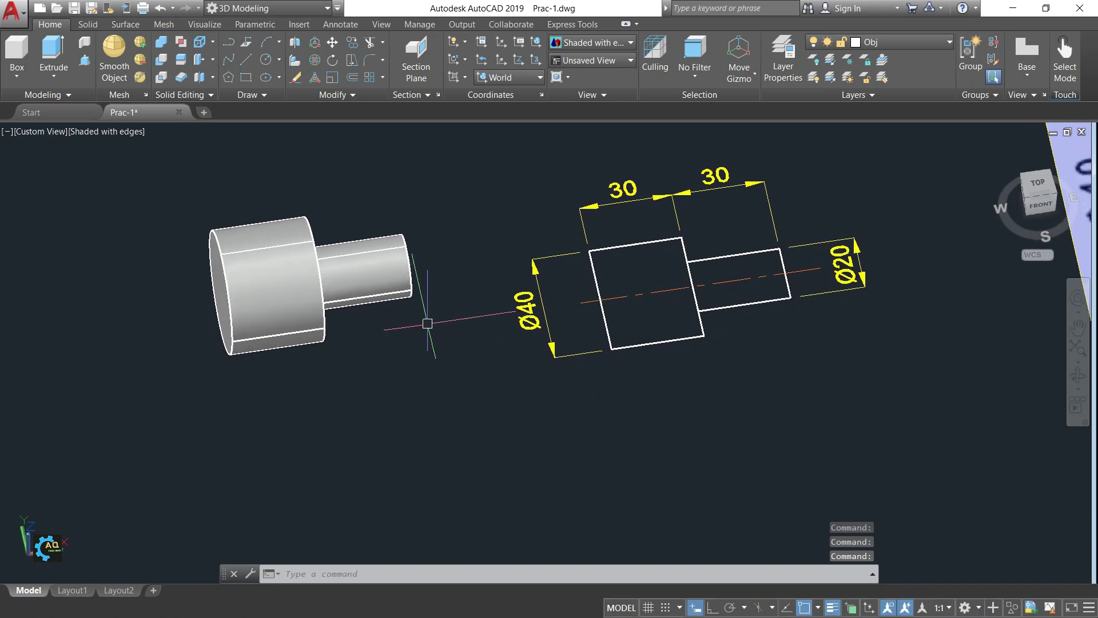
{"action": "left_click", "coordinate": [302, 278]}
{"action": "left_click", "coordinate": [184, 192]}
{"action": "left_click", "coordinate": [454, 316]}
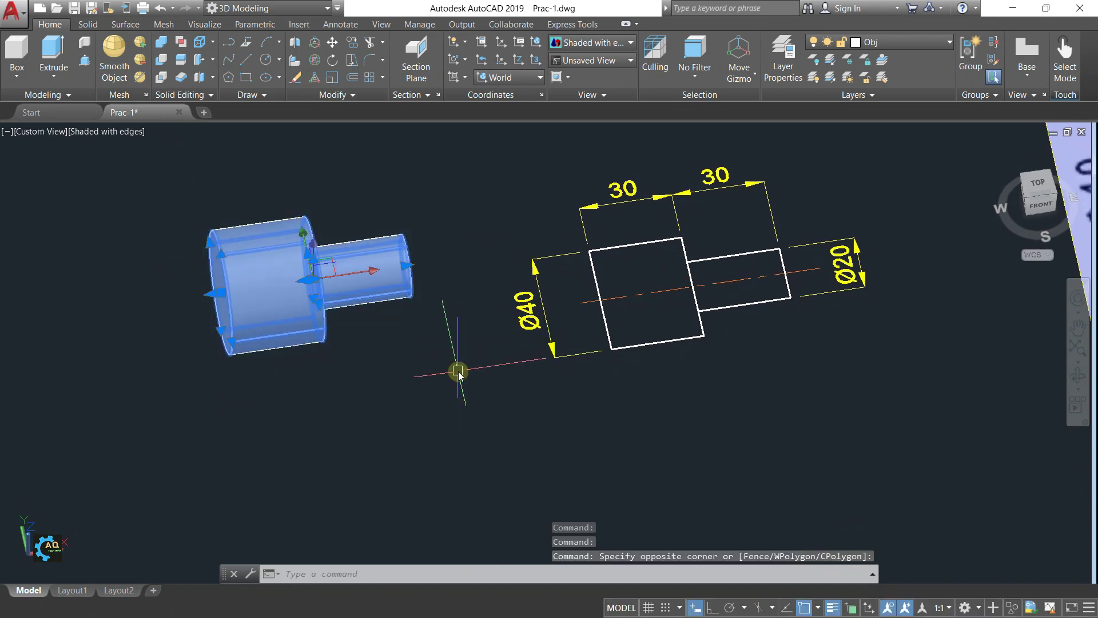
{"action": "type", "text": "3d"}
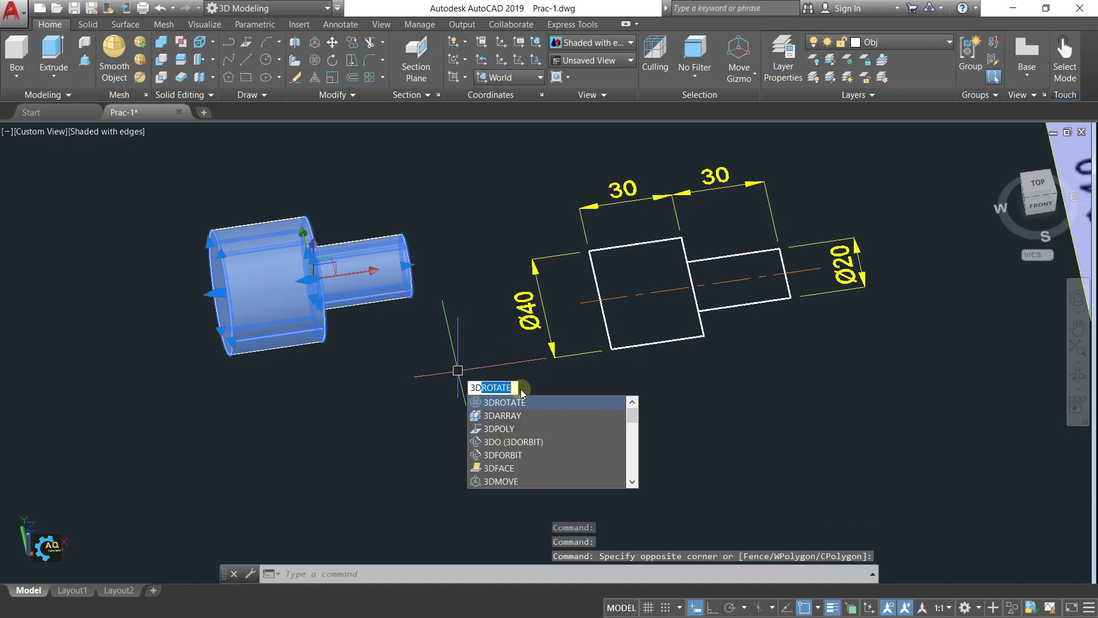
{"action": "key", "text": "Return"}
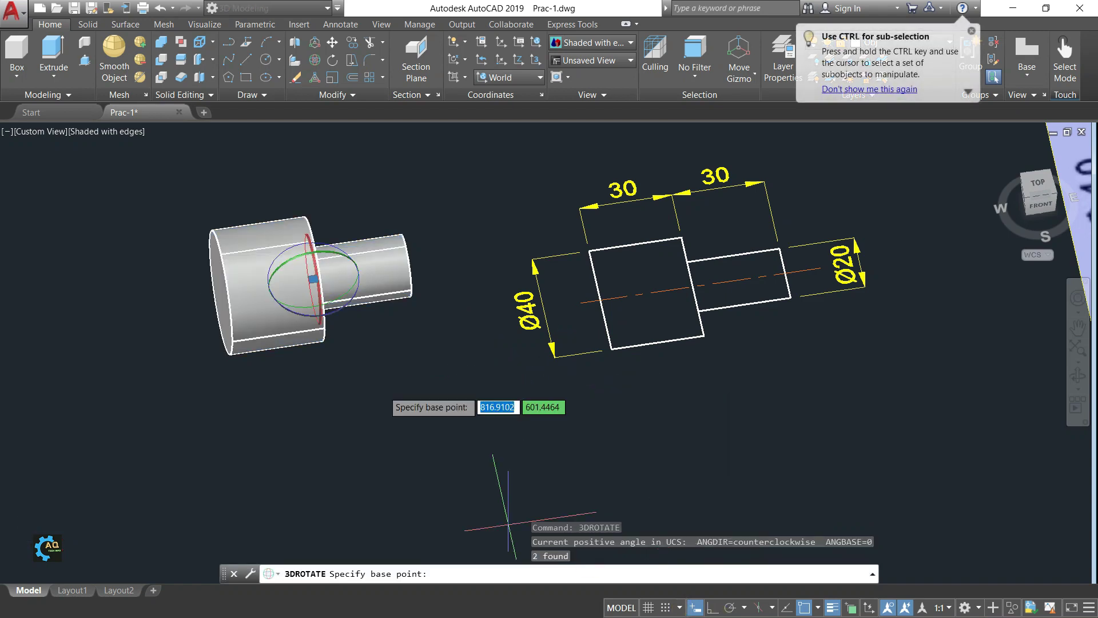
{"action": "left_click", "coordinate": [313, 278]}
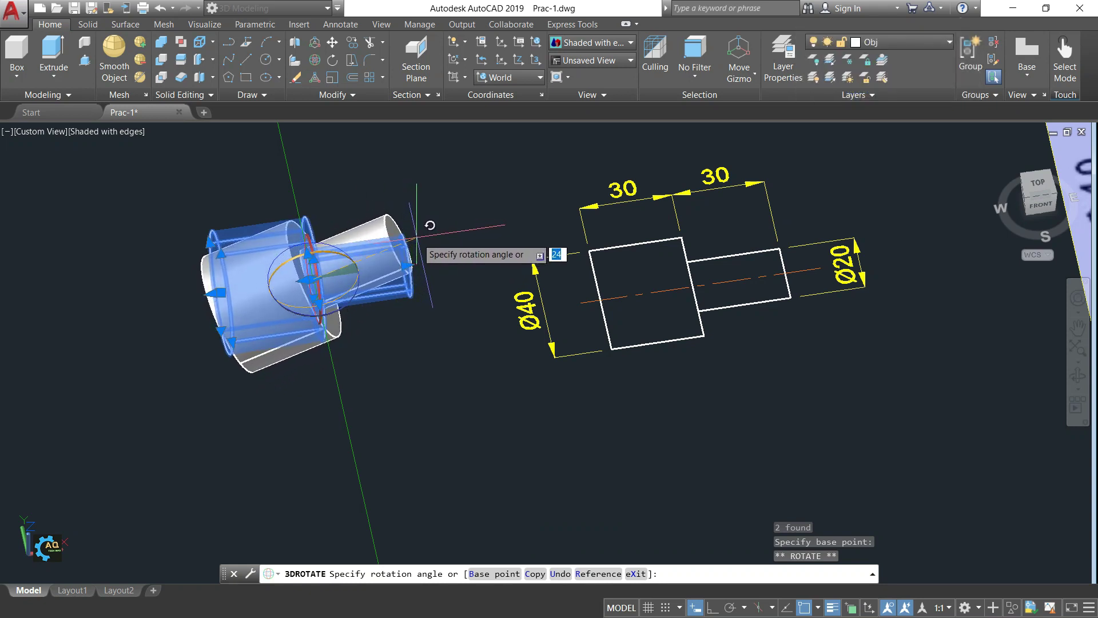
{"action": "key", "text": "Escape"}
{"action": "key", "text": "Escape"}
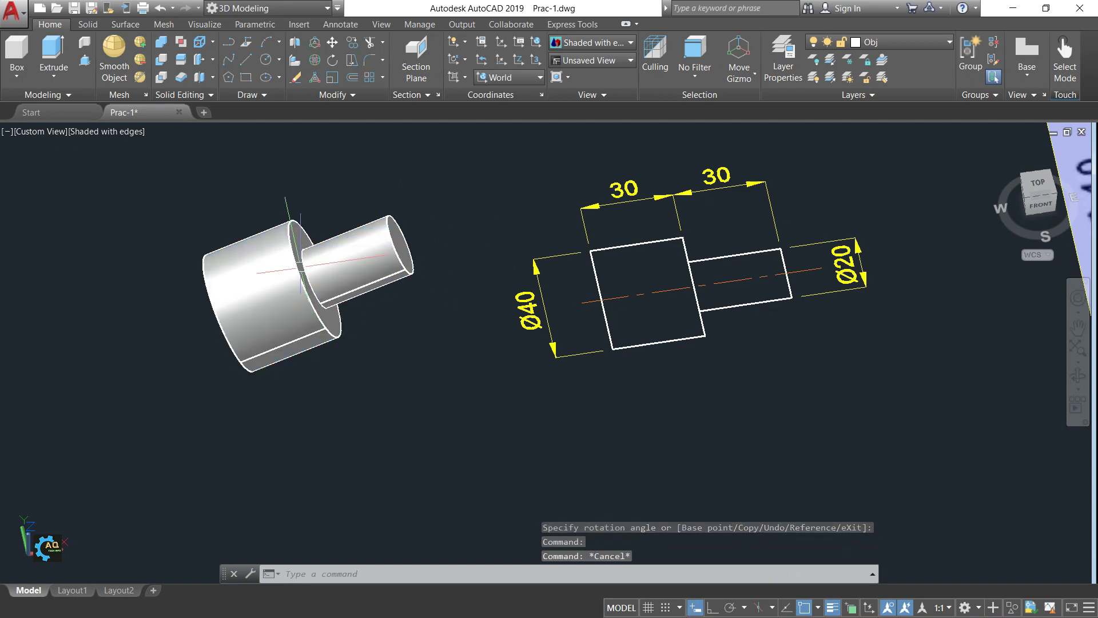
Undo the view changes, return to Top view, and pan to the Ø20 dimension
{"action": "scroll", "coordinate": [297, 262], "scroll_direction": "up", "scroll_amount": 3}
{"action": "scroll", "coordinate": [383, 224], "scroll_direction": "down", "scroll_amount": 2}
{"action": "scroll", "coordinate": [425, 264], "scroll_direction": "down", "scroll_amount": 2}
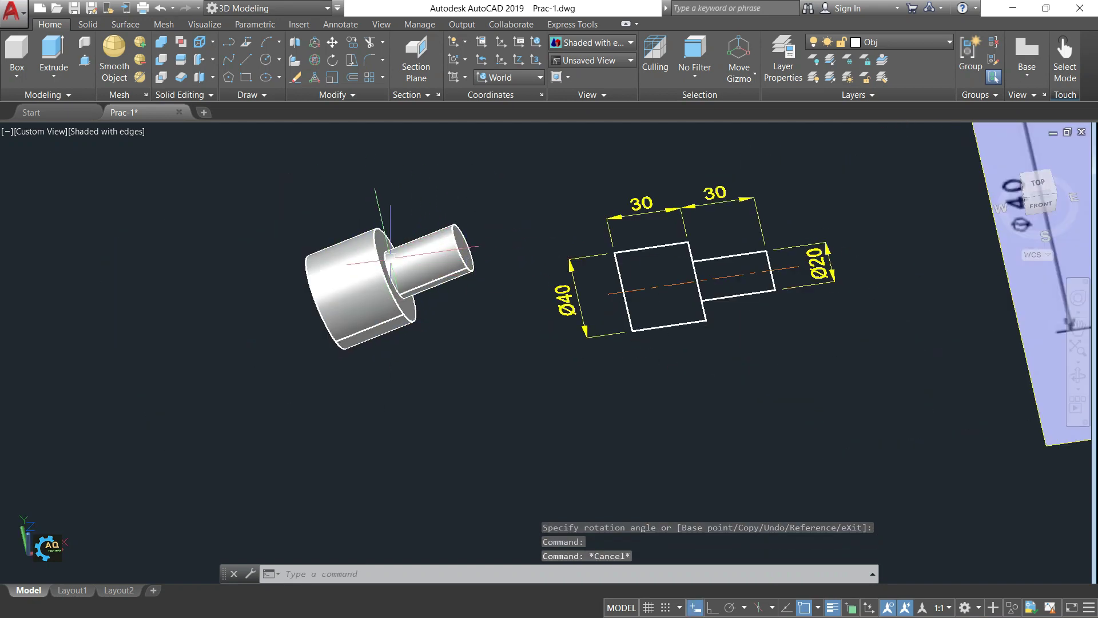
{"action": "scroll", "coordinate": [405, 285], "scroll_direction": "up", "scroll_amount": 2}
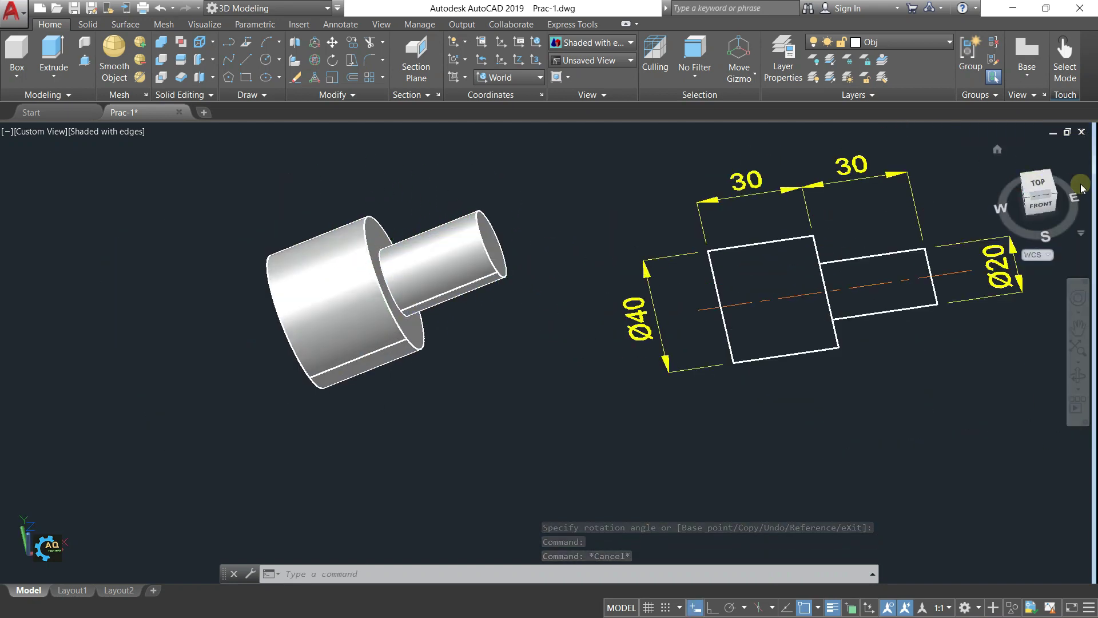
{"action": "left_click", "coordinate": [1046, 185]}
{"action": "scroll", "coordinate": [334, 365], "scroll_direction": "up", "scroll_amount": 3}
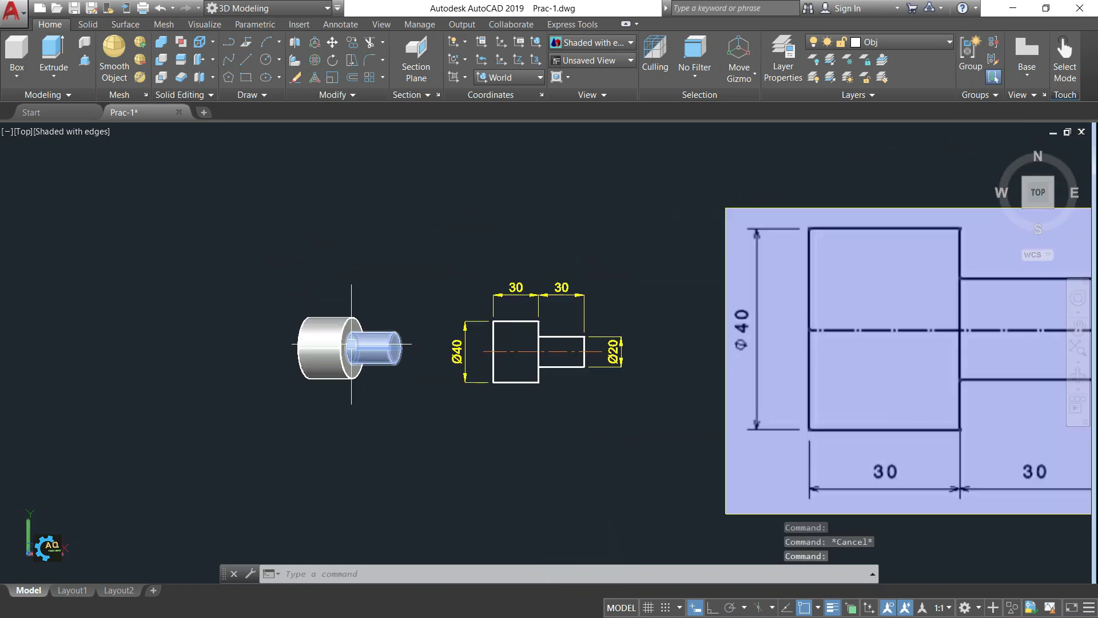
{"action": "scroll", "coordinate": [334, 365], "scroll_direction": "up", "scroll_amount": 4}
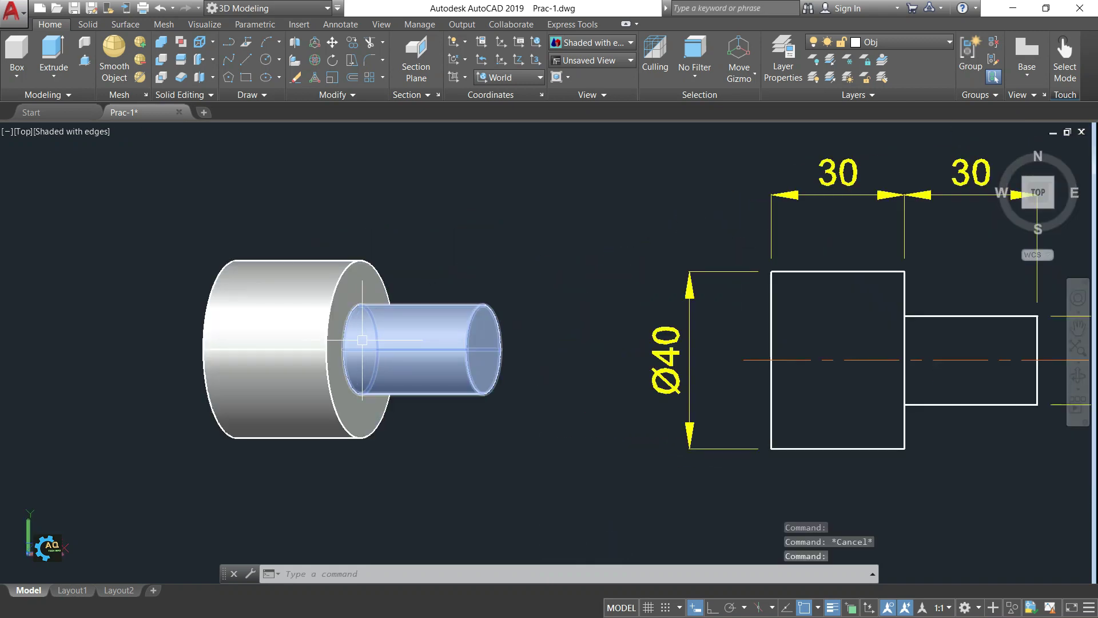
{"action": "key", "text": "ctrl+z"}
{"action": "key", "text": "ctrl+z"}
{"action": "key", "text": "ctrl+z"}
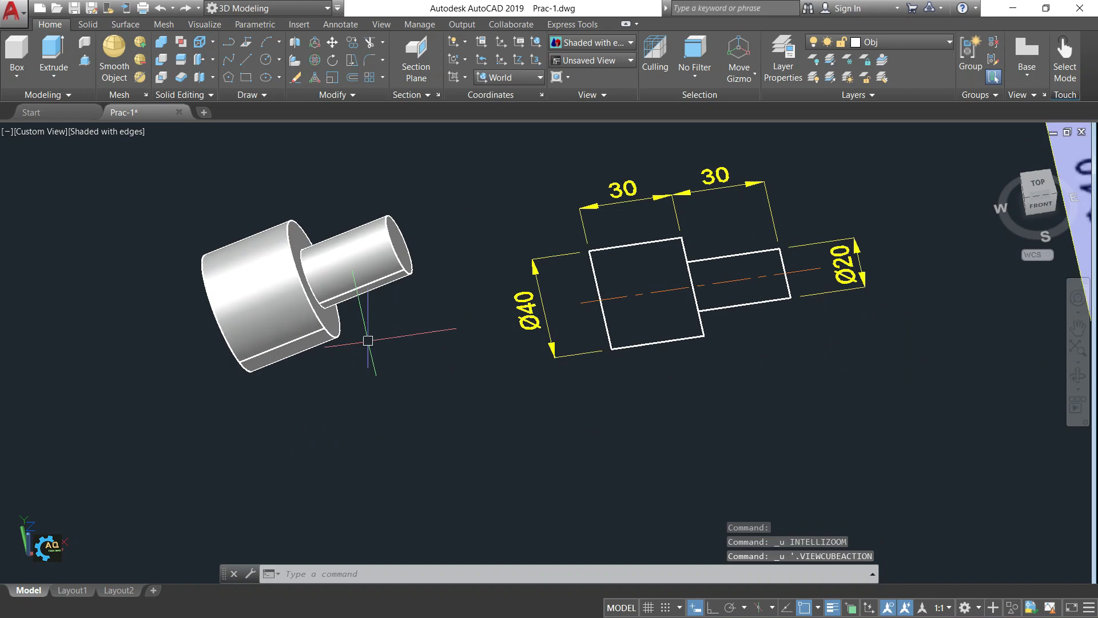
{"action": "left_click", "coordinate": [1038, 183]}
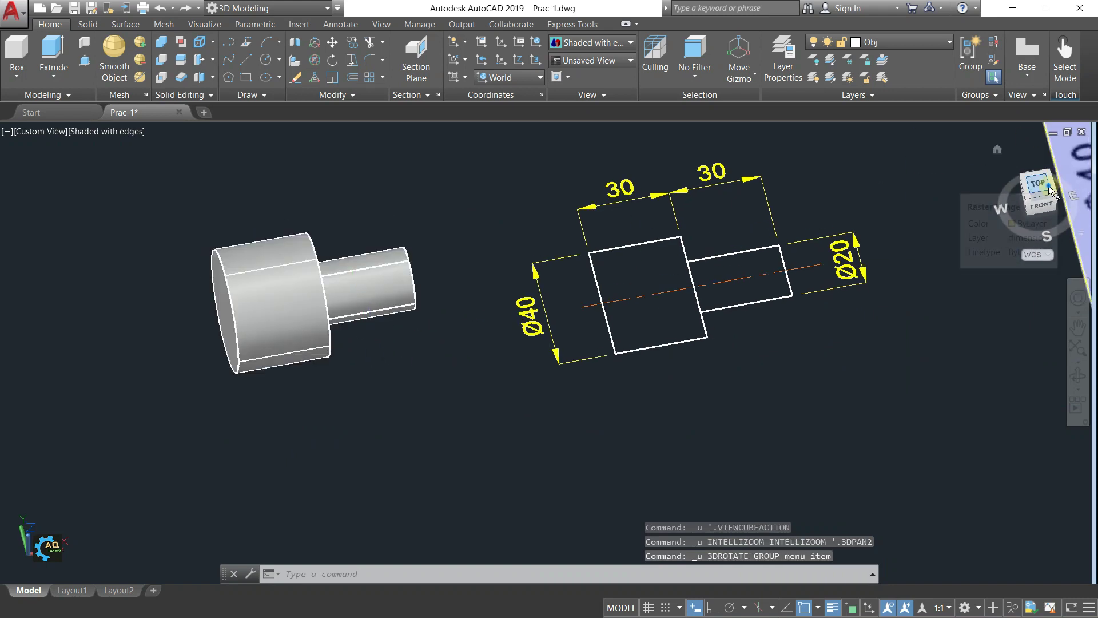
{"action": "scroll", "coordinate": [412, 373], "scroll_direction": "up", "scroll_amount": 3}
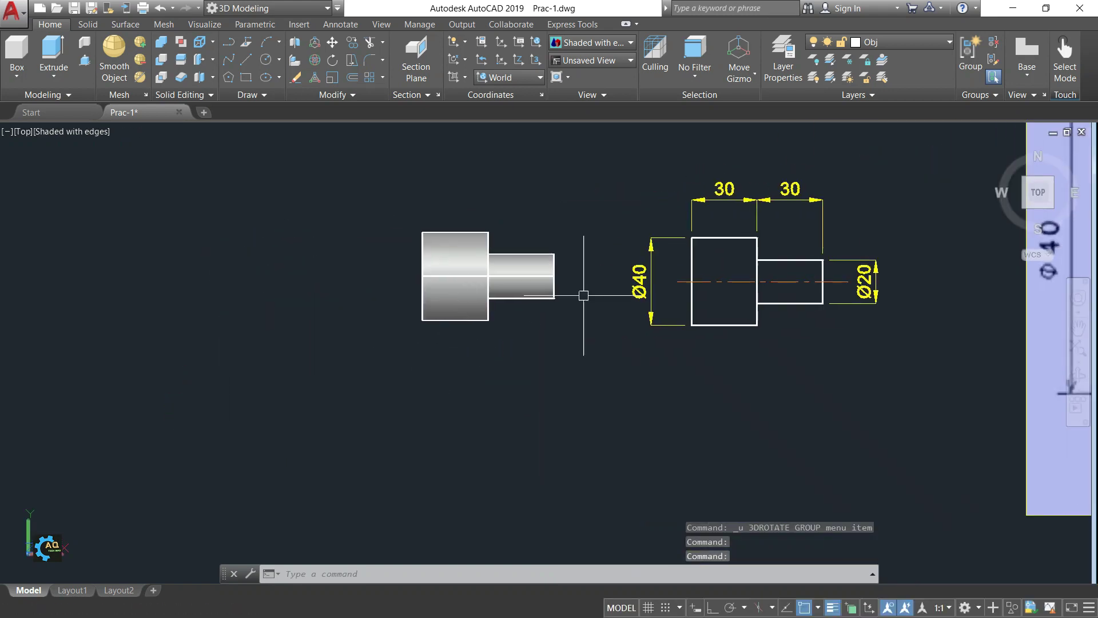
{"action": "scroll", "coordinate": [632, 274], "scroll_direction": "up", "scroll_amount": 2}
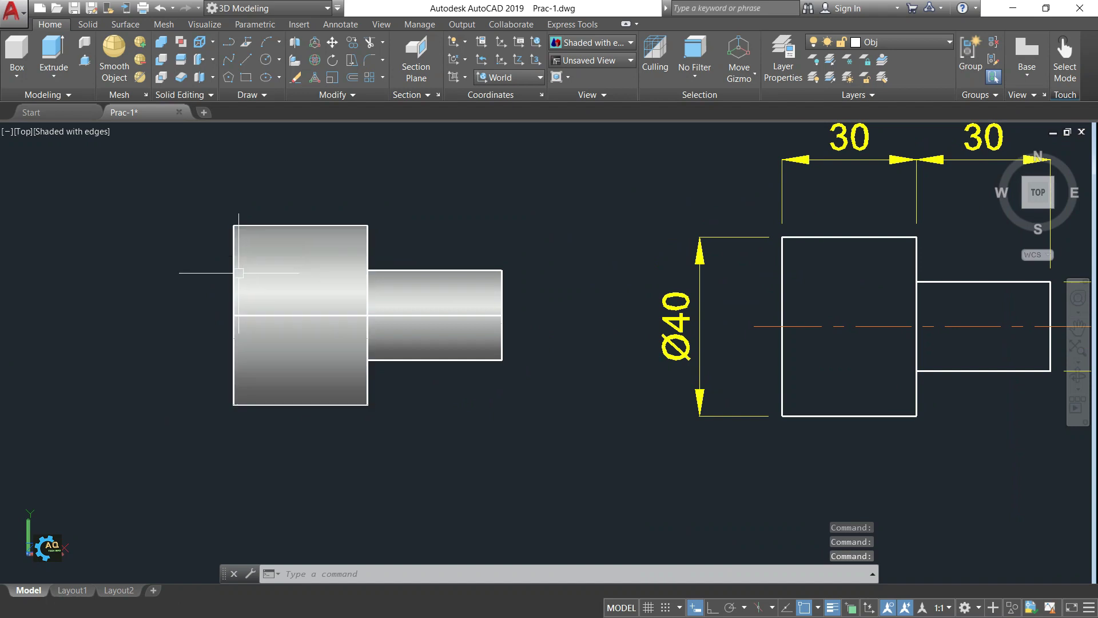
{"action": "middle_click_drag", "start_coordinate": [747, 260], "coordinate": [664, 262]}
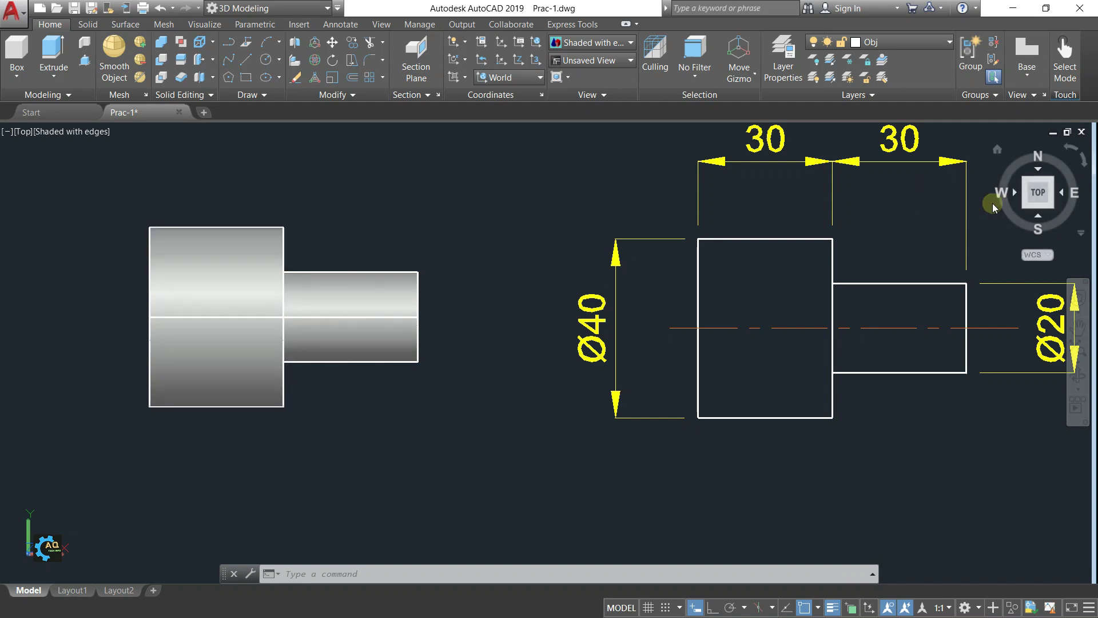
Orbit to inspect the horizontal shaft solid, then go back to Top view
{"action": "mouse_move", "coordinate": [561, 287]}
{"action": "middle_mouse_down", "text": "shift"}
{"action": "mouse_move", "coordinate": [576, 232]}
{"action": "mouse_move", "coordinate": [618, 206]}
{"action": "mouse_move", "coordinate": [599, 206]}
{"action": "mouse_move", "coordinate": [564, 252]}
{"action": "middle_mouse_up", "text": "shift"}
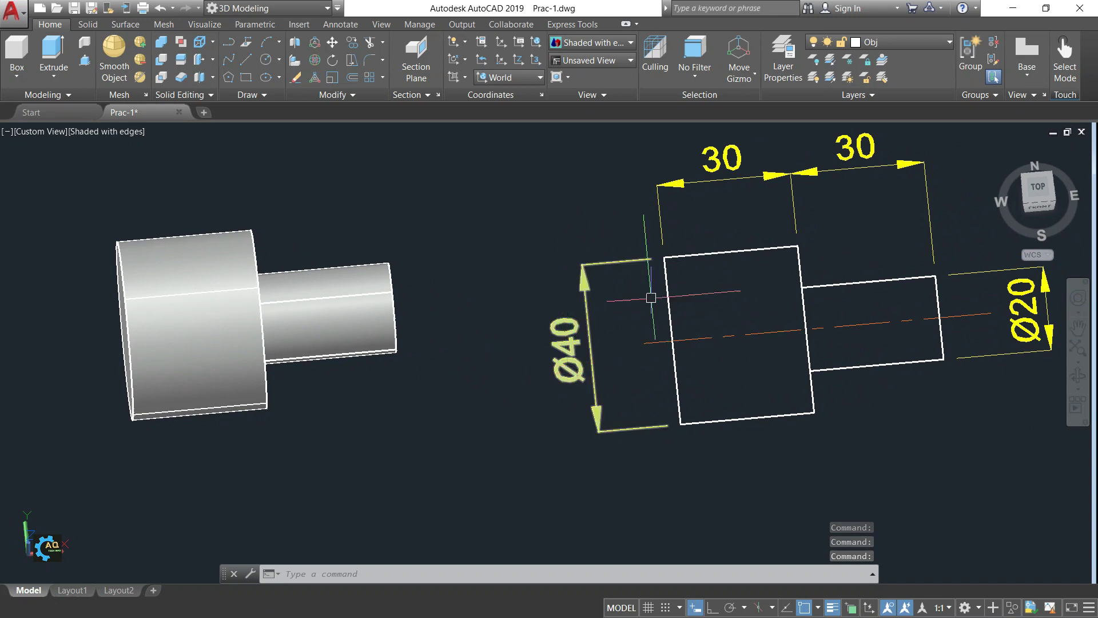
{"action": "scroll", "coordinate": [692, 287], "scroll_direction": "down", "scroll_amount": 3}
{"action": "middle_click_drag", "start_coordinate": [490, 306], "coordinate": [490, 229], "text": "shift"}
{"action": "scroll", "coordinate": [569, 286], "scroll_direction": "up", "scroll_amount": 2}
{"action": "mouse_move", "coordinate": [568, 286]}
{"action": "middle_mouse_down", "text": "shift"}
{"action": "mouse_move", "coordinate": [604, 289]}
{"action": "mouse_move", "coordinate": [547, 311]}
{"action": "middle_mouse_up", "text": "shift"}
{"action": "middle_click_drag", "start_coordinate": [734, 325], "coordinate": [693, 318], "text": "shift"}
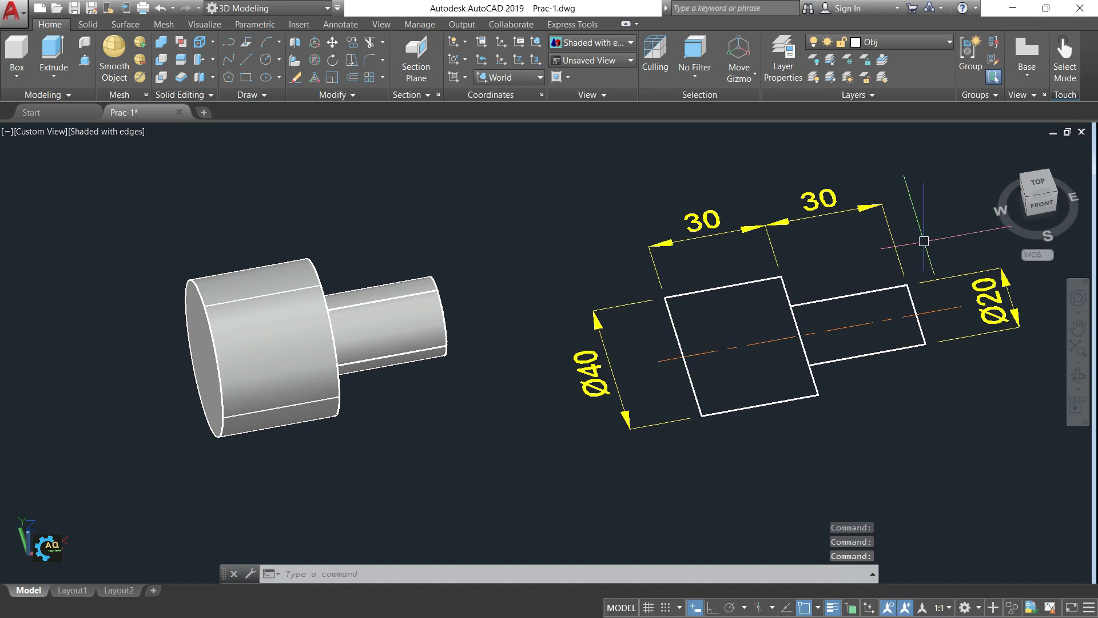
{"action": "left_click", "coordinate": [1040, 183]}
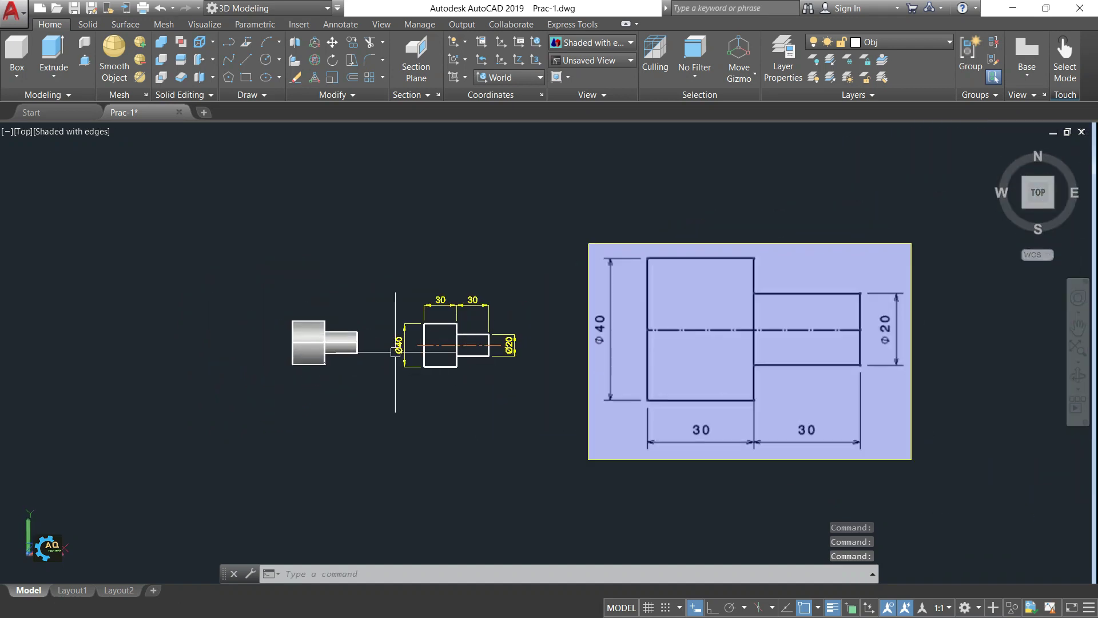
{"action": "scroll", "coordinate": [546, 280], "scroll_direction": "up", "scroll_amount": 2}
{"action": "scroll", "coordinate": [547, 280], "scroll_direction": "up", "scroll_amount": 2}
{"action": "middle_click_drag", "start_coordinate": [523, 287], "coordinate": [589, 280]}
{"action": "type", "text": "3D"}
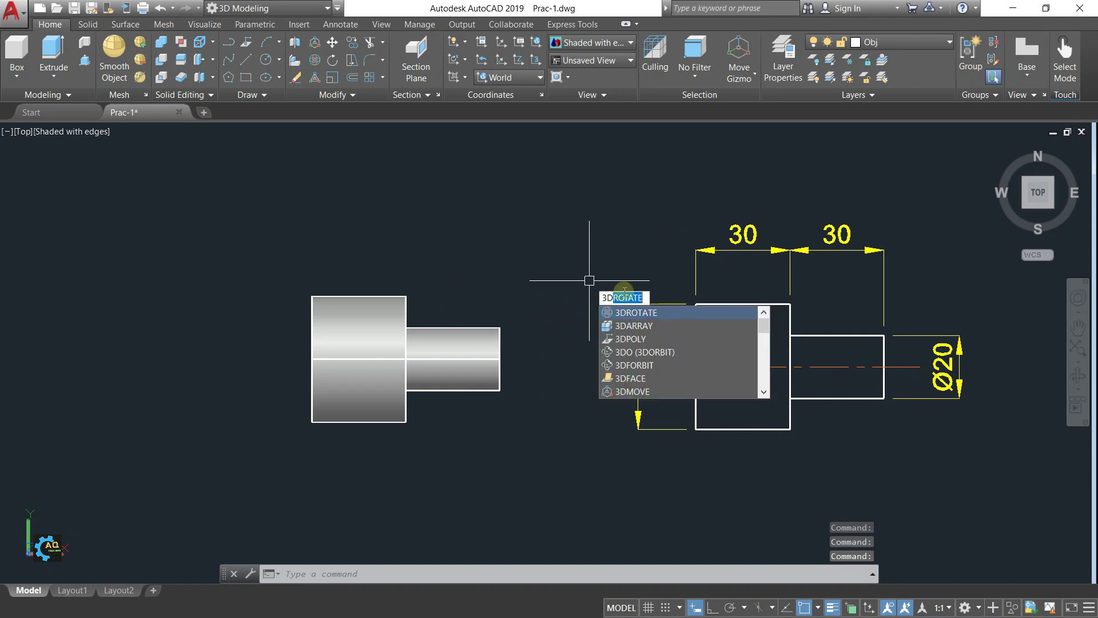
Begin a 3D rotation of both shaft solids, cancel it, and tilt the view into 3D
{"action": "left_click", "coordinate": [653, 316]}
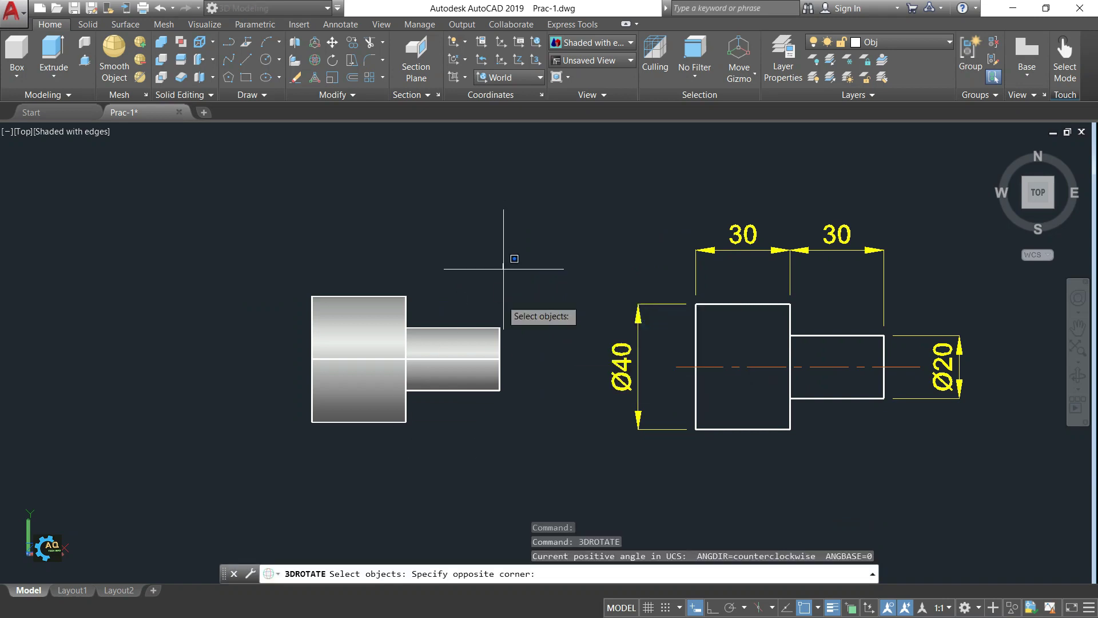
{"action": "left_click", "coordinate": [278, 453]}
{"action": "key", "text": "Return"}
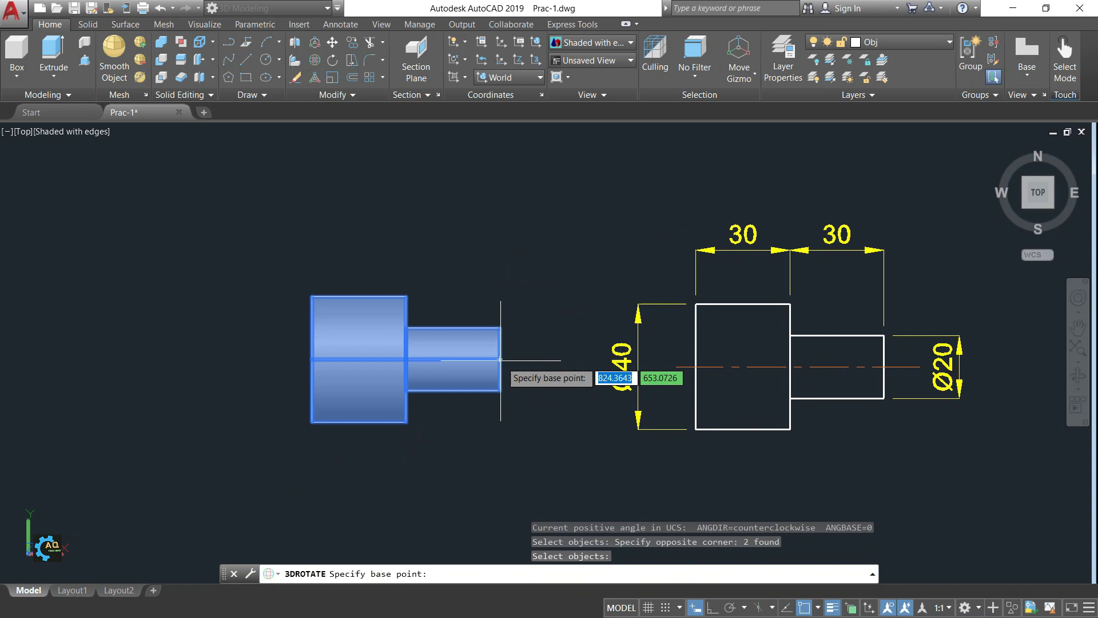
{"action": "left_click", "coordinate": [500, 360]}
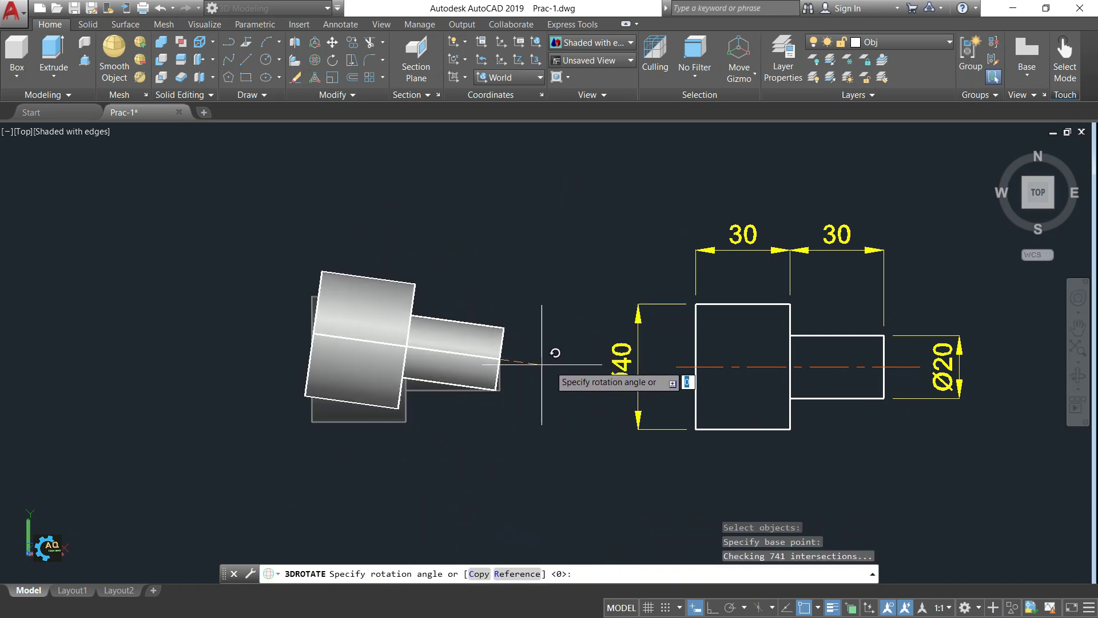
{"action": "key", "text": "Escape"}
{"action": "mouse_move", "coordinate": [560, 360]}
{"action": "middle_mouse_down"}
{"action": "mouse_move", "coordinate": [576, 351]}
{"action": "mouse_move", "coordinate": [568, 312]}
{"action": "middle_mouse_up"}
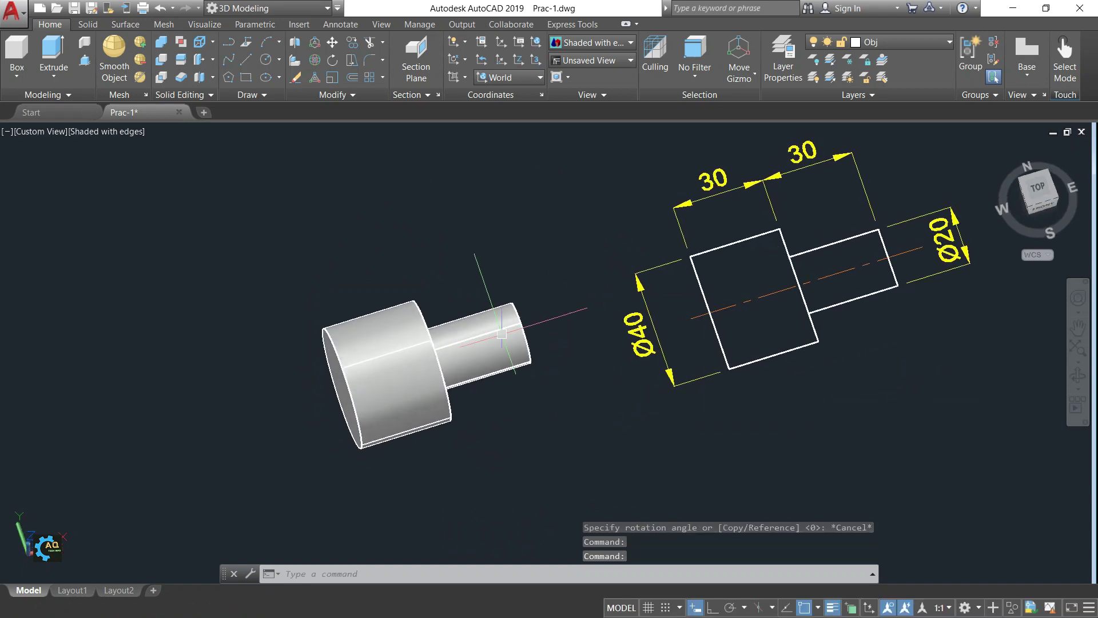
{"action": "type", "text": "ROTATE"}
Run 3DROTATE with both shaft solids window-selected
{"action": "key", "text": "BackSpace"}
{"action": "key", "text": "BackSpace"}
{"action": "key", "text": "BackSpace"}
{"action": "type", "text": "3DROTATE"}
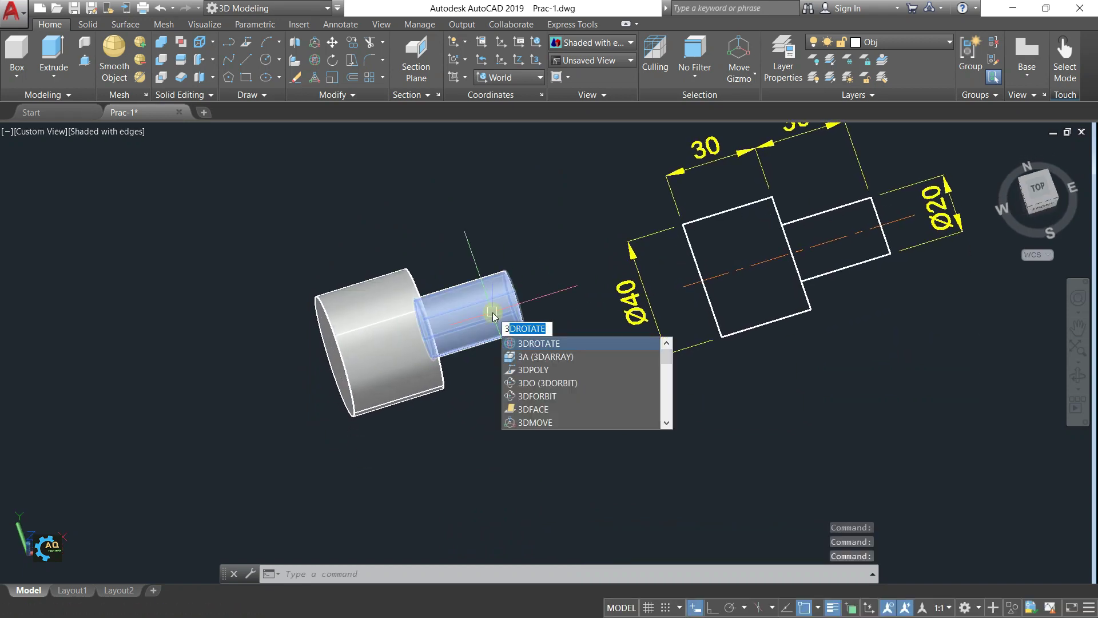
{"action": "key", "text": "Return"}
{"action": "left_click", "coordinate": [563, 235]}
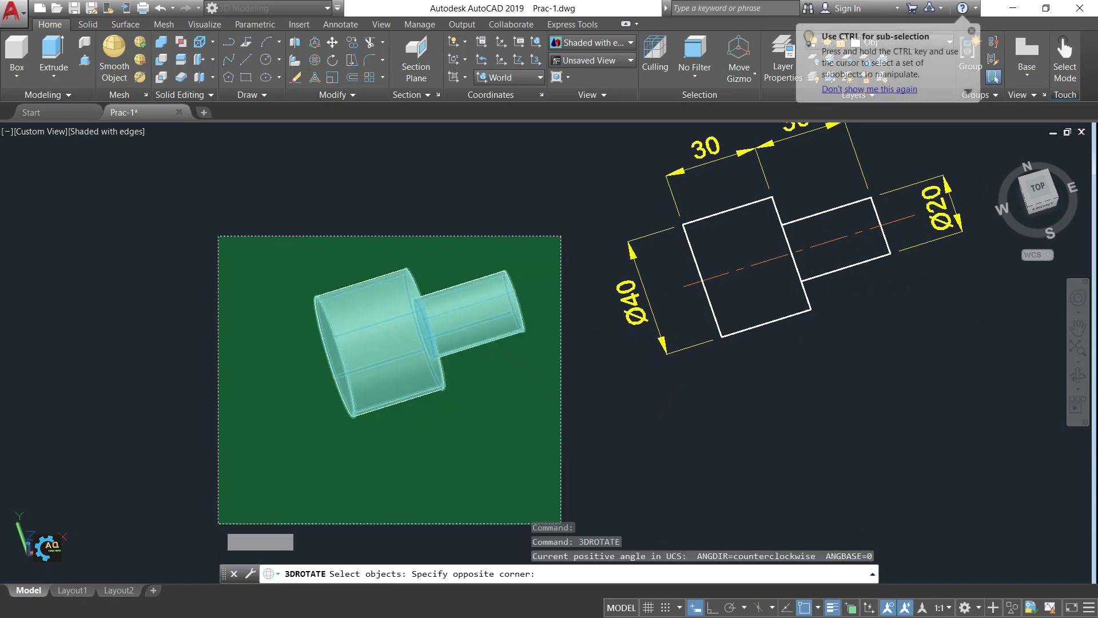
{"action": "left_click", "coordinate": [218, 525]}
{"action": "key", "text": "Return"}
Rotate the solids about a base point on the shaft so it lies horizontally, then show Top view
{"action": "left_click", "coordinate": [423, 329]}
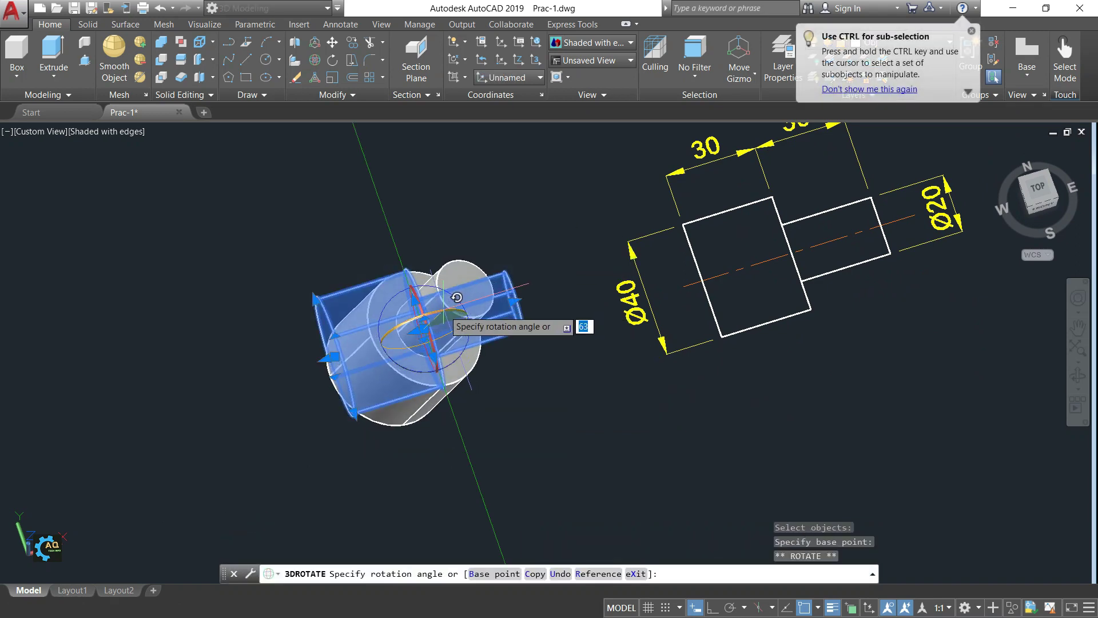
{"action": "scroll", "coordinate": [513, 300], "scroll_direction": "up", "scroll_amount": 3}
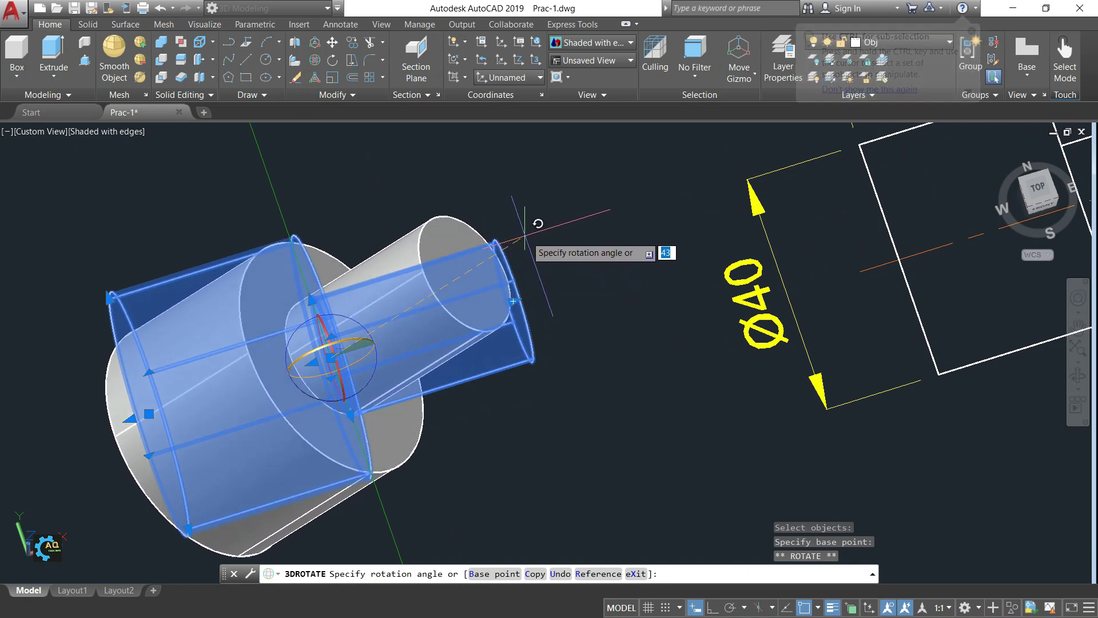
{"action": "left_click", "coordinate": [571, 229]}
{"action": "scroll", "coordinate": [572, 274], "scroll_direction": "down", "scroll_amount": 4}
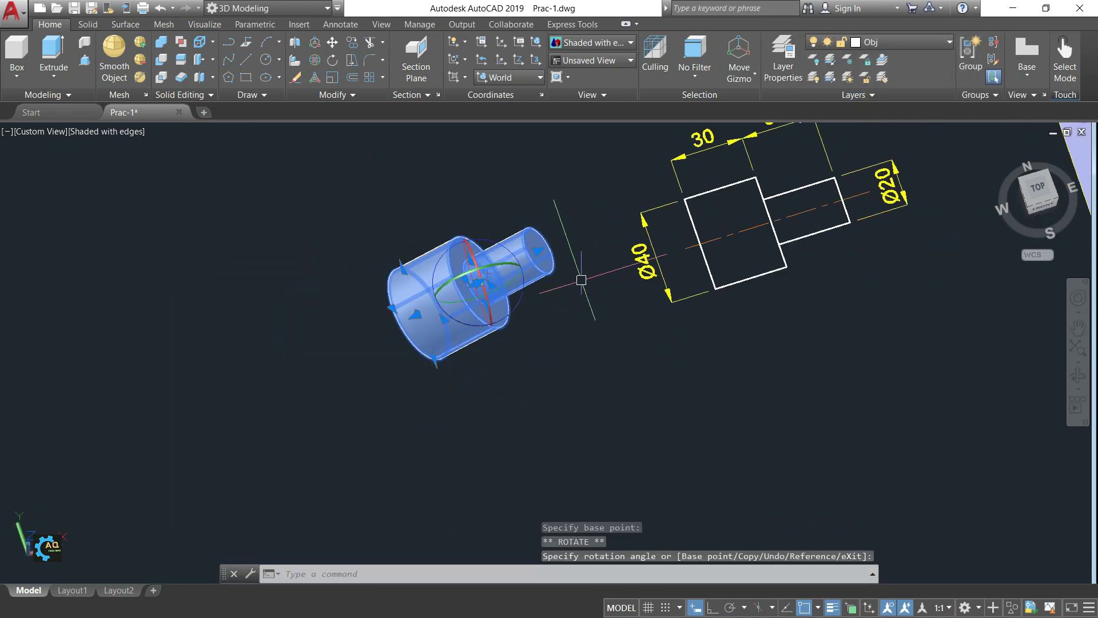
{"action": "key", "text": "Escape"}
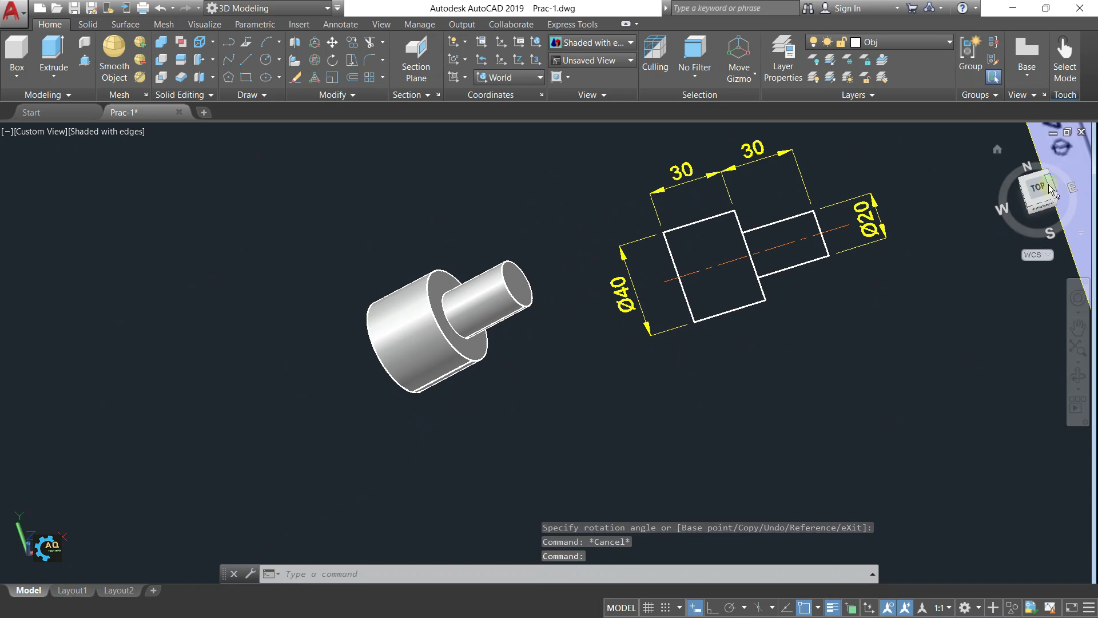
{"action": "left_click", "coordinate": [1018, 226]}
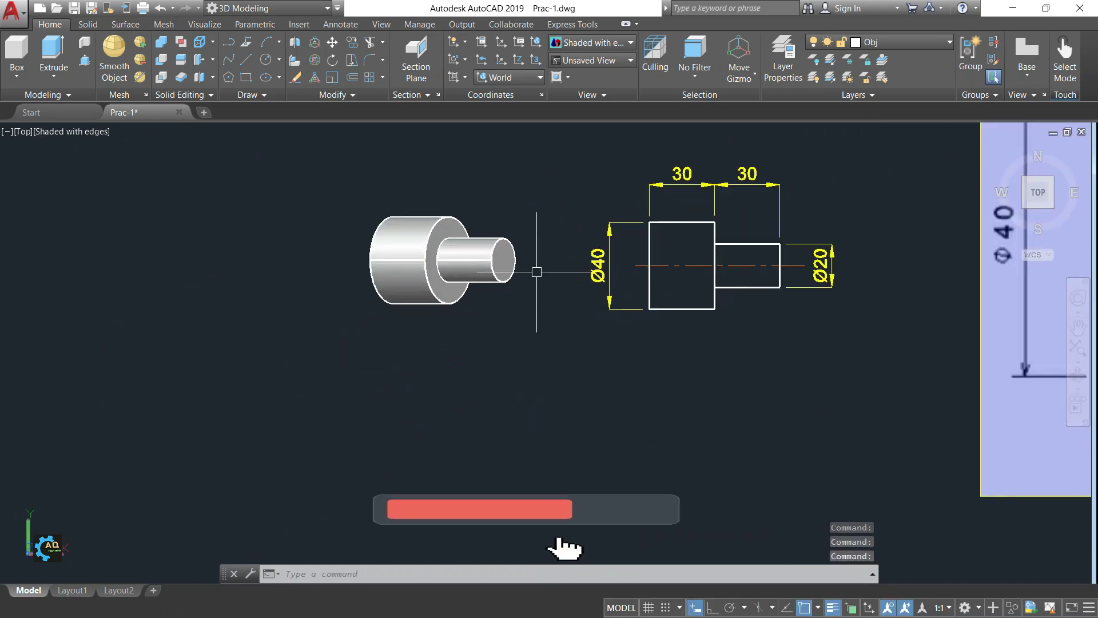
Pan the Top view to centre the shaft solid beside its dimensioned 2D drawing
{"action": "middle_click_drag", "start_coordinate": [548, 247], "coordinate": [571, 317]}
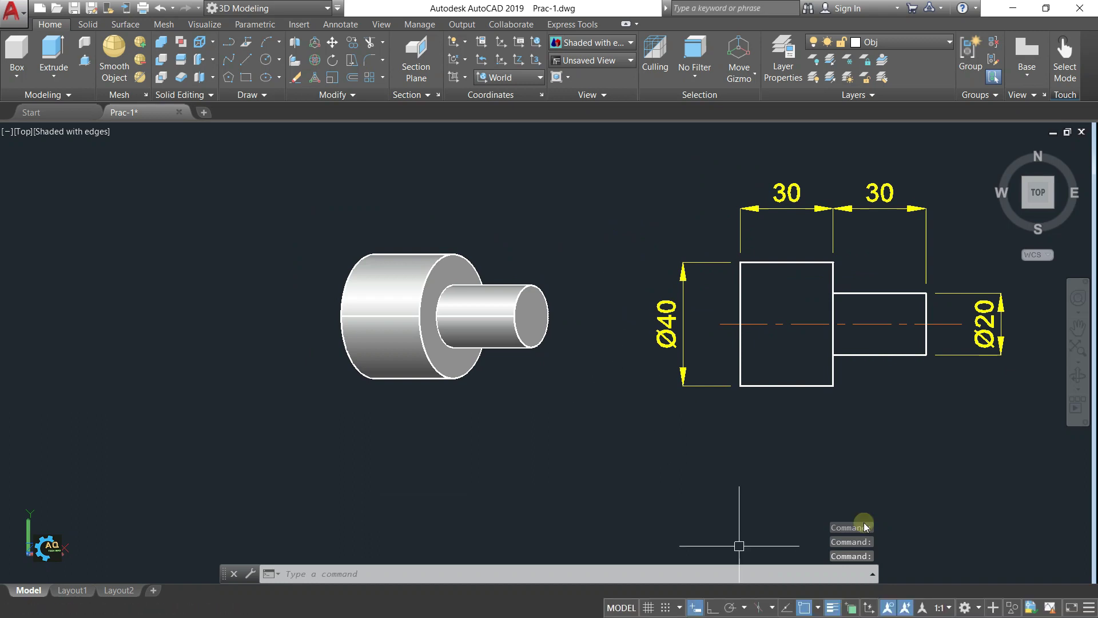
{"action": "middle_click_drag", "start_coordinate": [571, 315], "coordinate": [525, 342]}
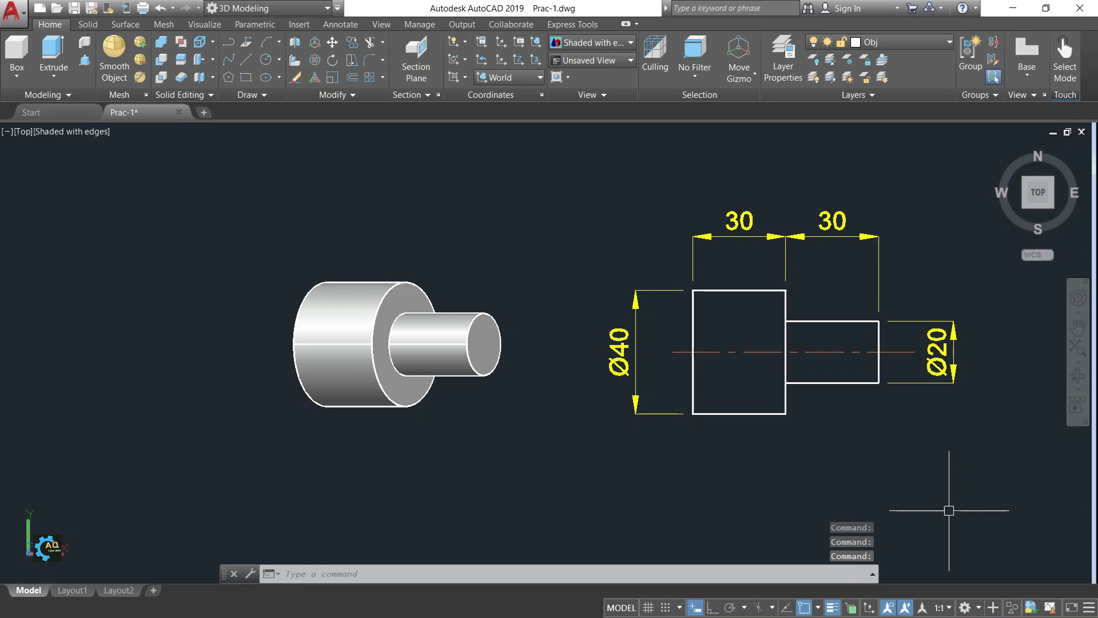